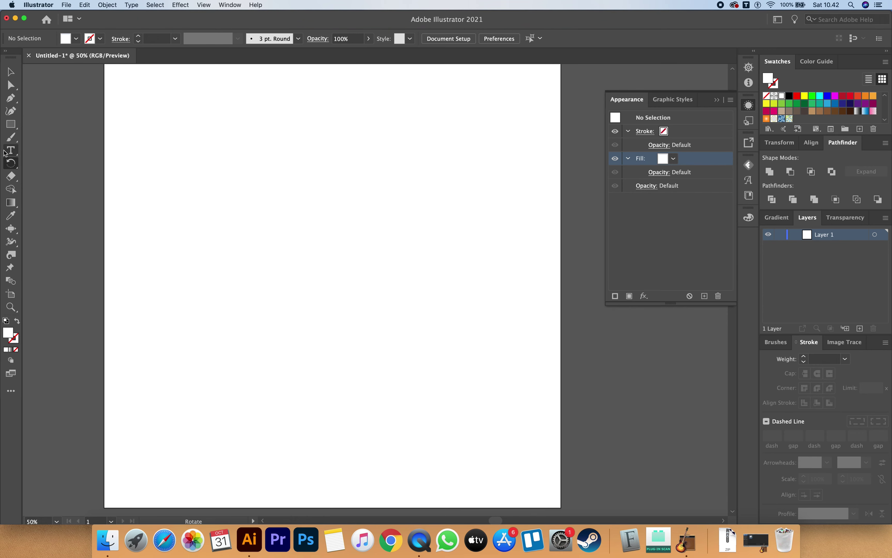
# Pick the Type Tool to enter Foul Fiend 12 pt text
pyautogui.click(11, 153)
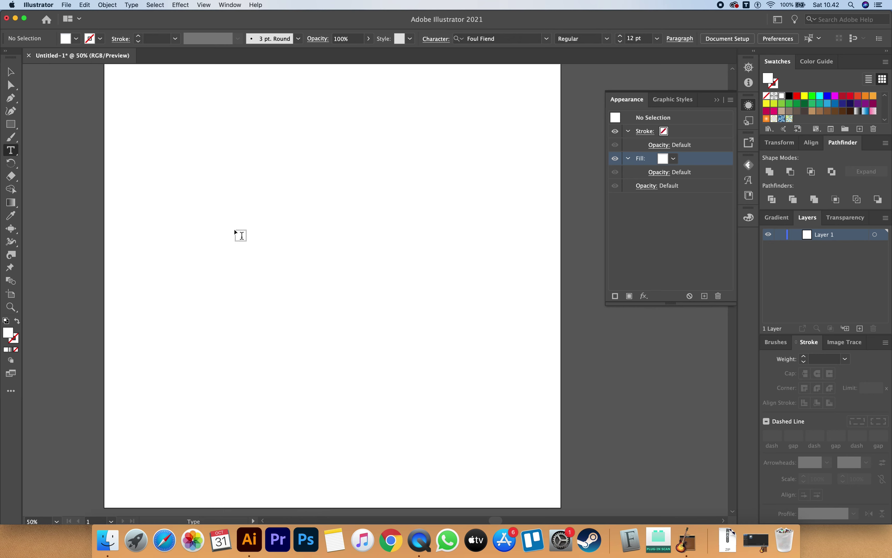
# Type ESPORTS on the artboard and scale it up to about 103.6 pt
pyautogui.click(257, 224)
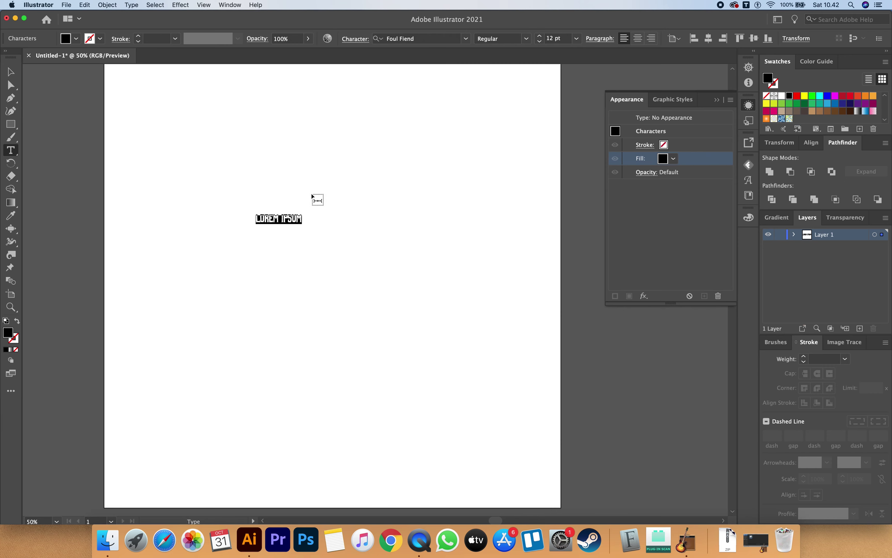
pyautogui.write('ES')
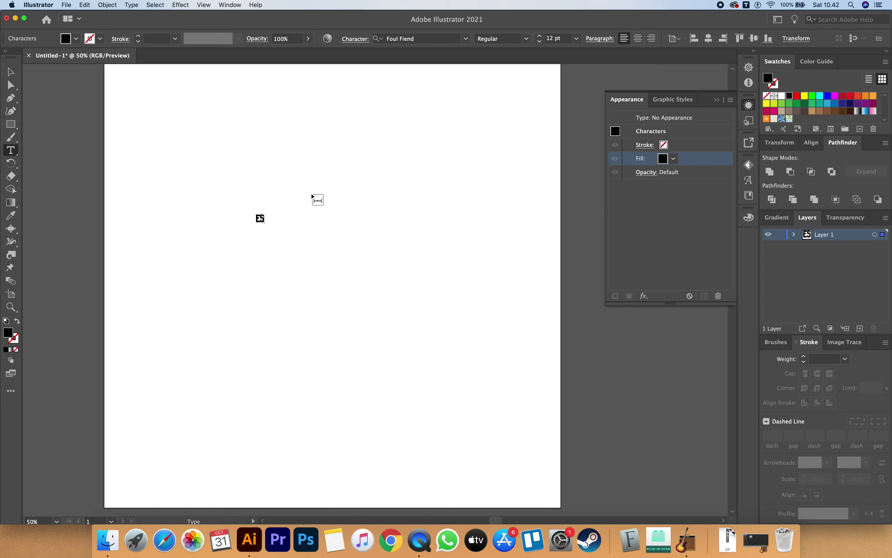
pyautogui.write('PORTS')
pyautogui.click(10, 72)
pyautogui.click(273, 220)
pyautogui.moveTo(286, 224); pyautogui.dragTo(403, 138)
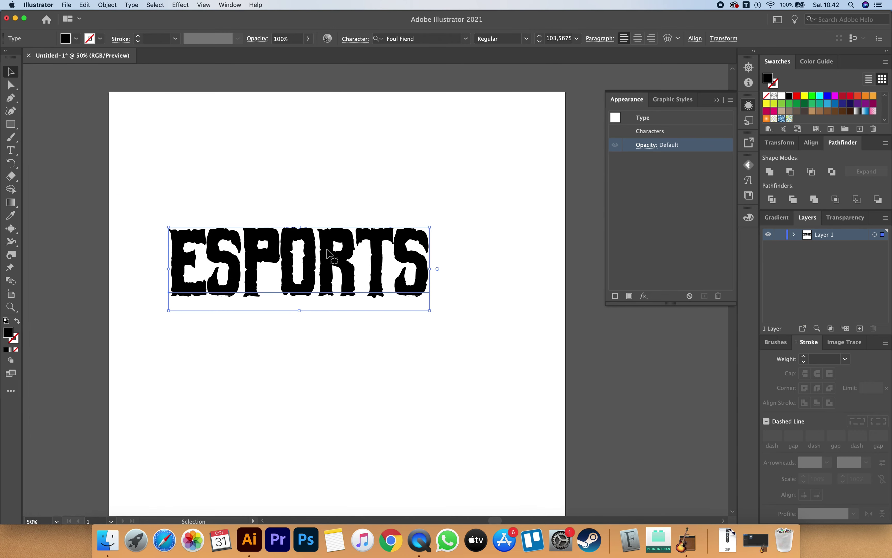
# Zoom the artboard to 66.67% and dismiss the floating asset export panel
pyautogui.press('super+equal')
pyautogui.scroll(2, 300, 265)
pyautogui.hscroll(-1, 300, 265)
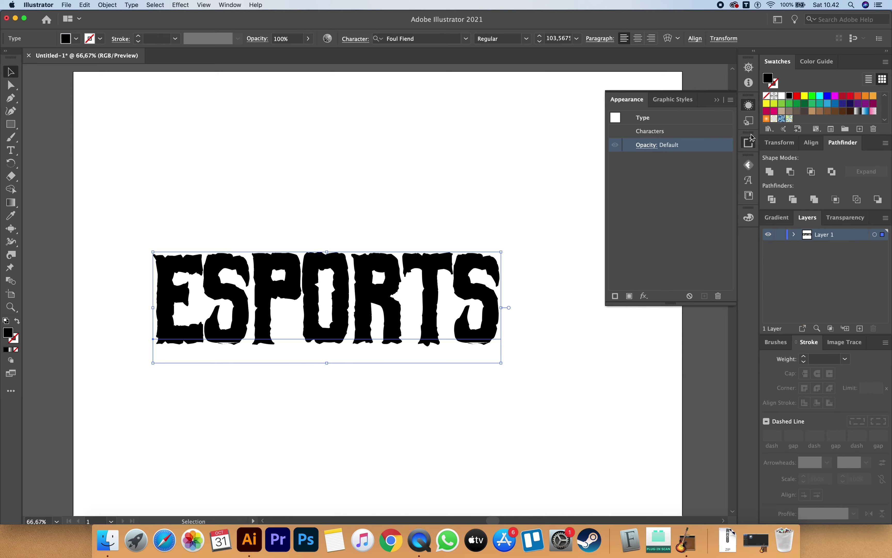
pyautogui.click(749, 143)
pyautogui.click(749, 121)
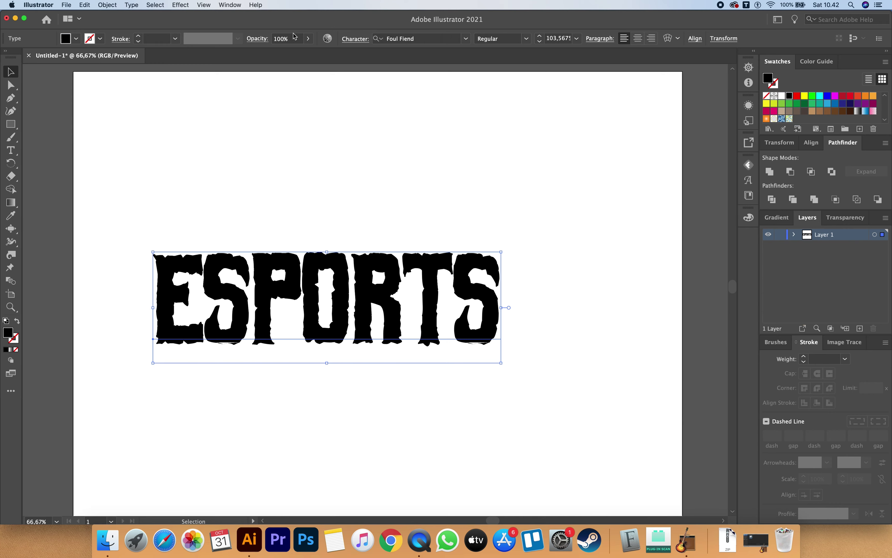
# Show the Appearance panel from the Window menu for the ESPORTS text
pyautogui.click(233, 5)
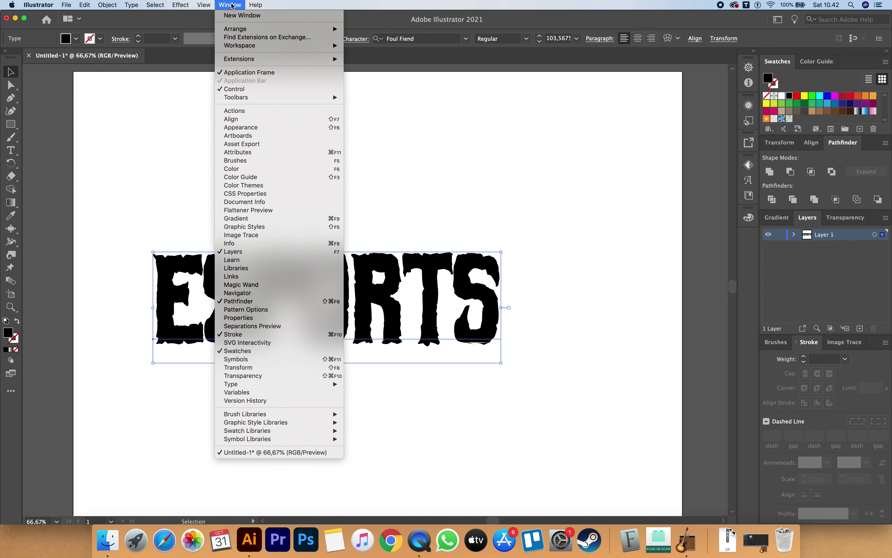
pyautogui.click(232, 6)
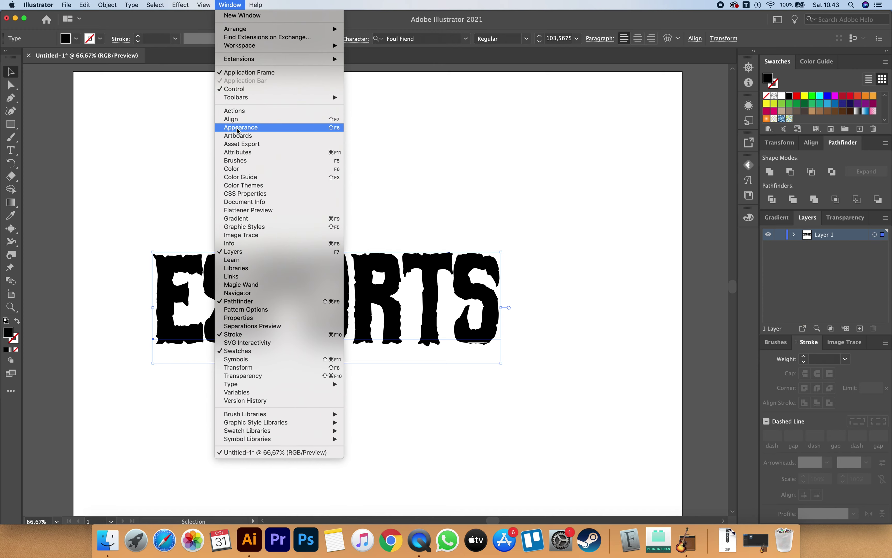
pyautogui.click(229, 5)
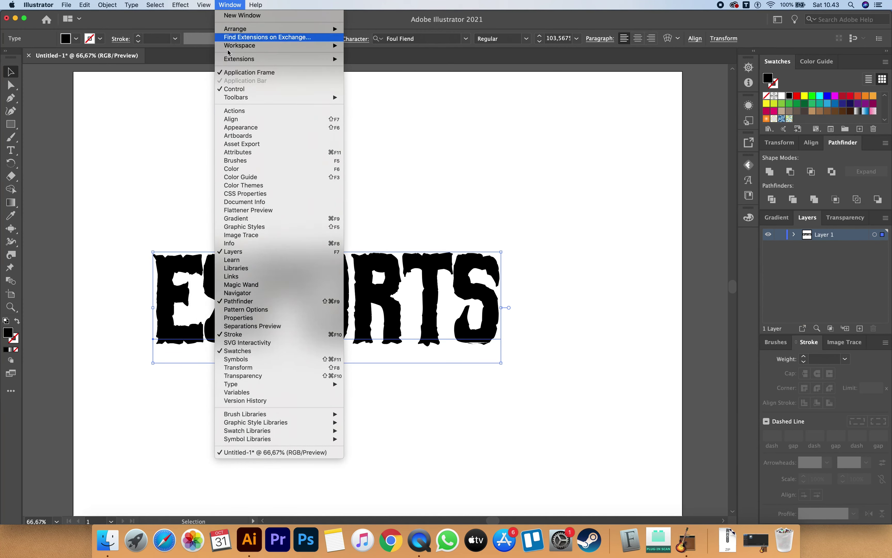
pyautogui.click(243, 128)
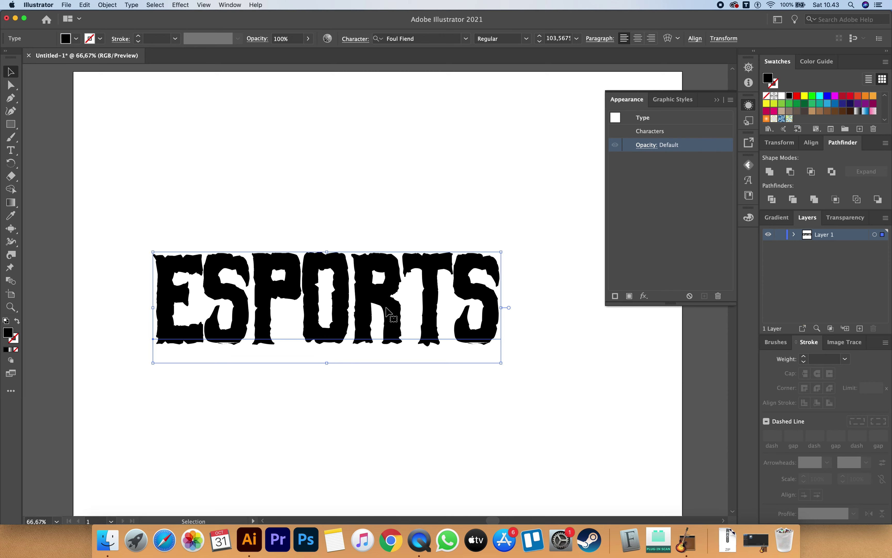
pyautogui.hscroll(3, 363, 299)
pyautogui.scroll(-1, 364, 299)
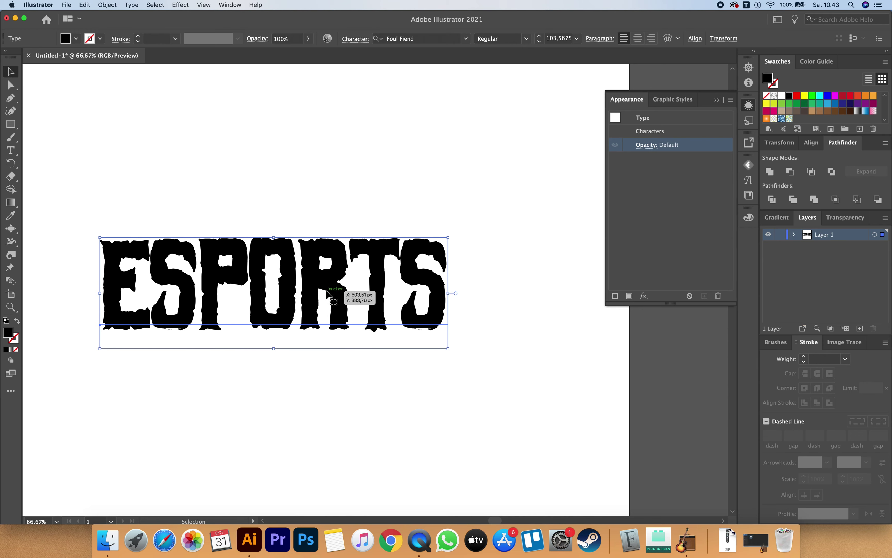
# Add a new White fill to the ESPORTS text in the Appearance panel
pyautogui.click(631, 297)
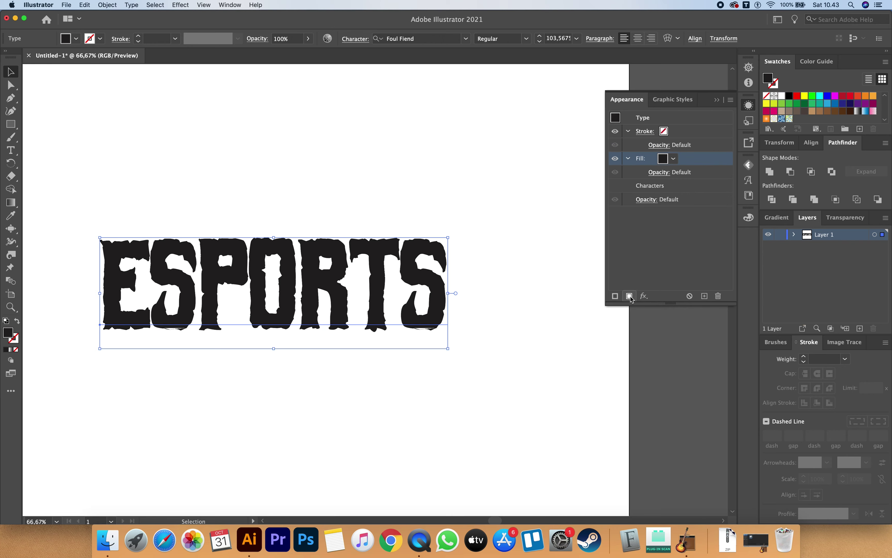
pyautogui.click(663, 159)
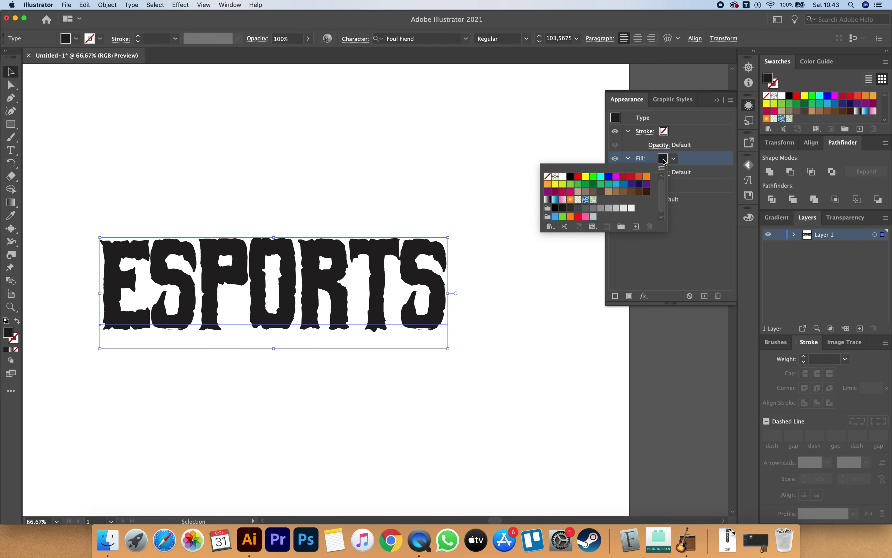
pyautogui.click(664, 162)
pyautogui.click(664, 163)
pyautogui.click(564, 177)
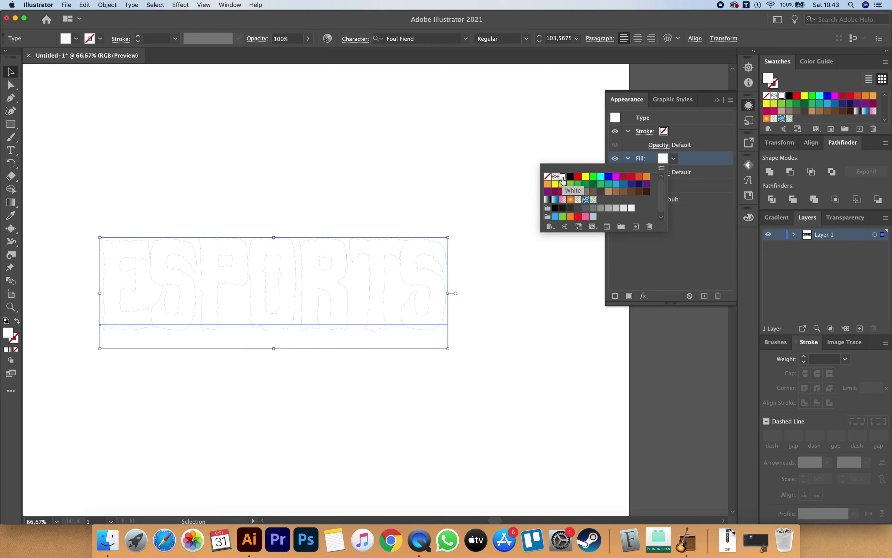
pyautogui.click(324, 276)
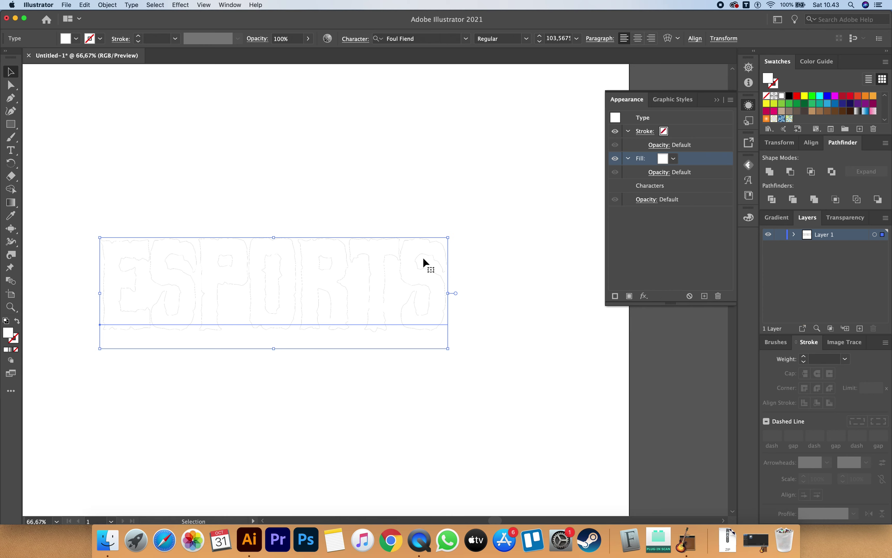
# Give the ESPORTS stroke a light grey colour at 4 pt weight
pyautogui.click(665, 132)
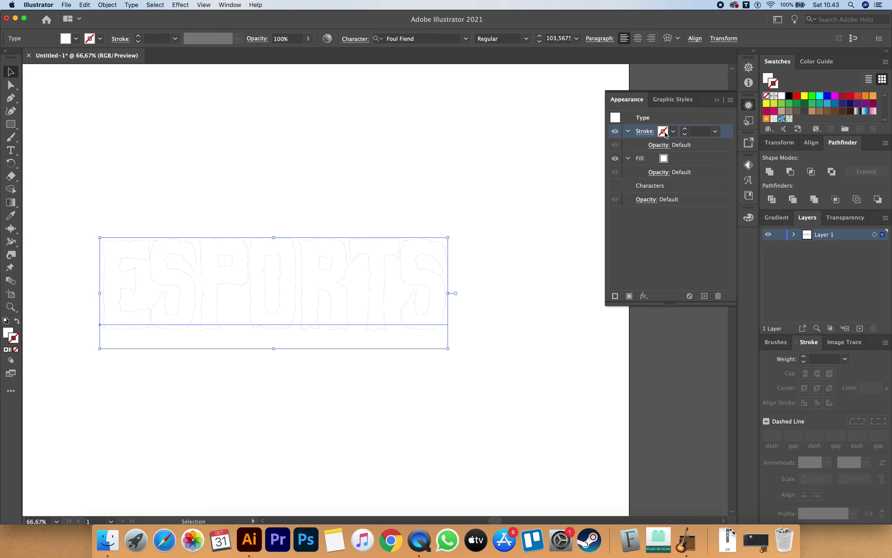
pyautogui.click(663, 132)
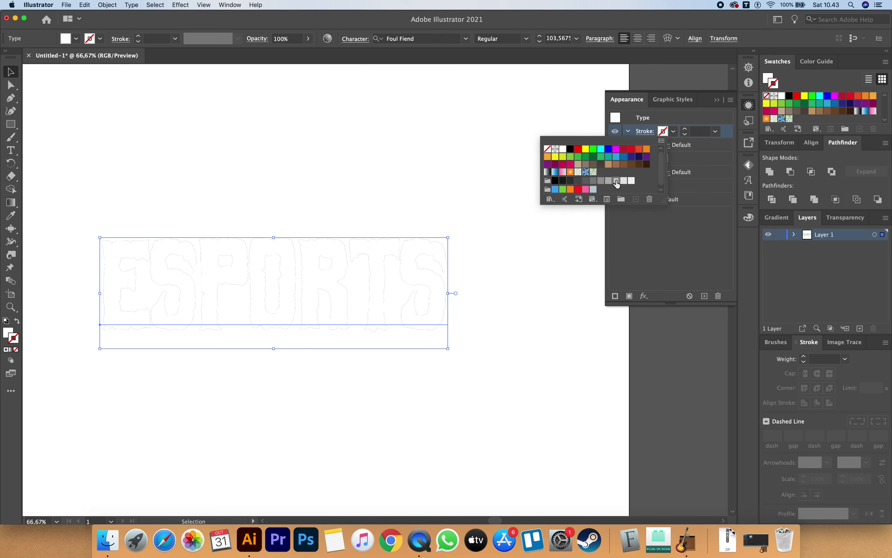
pyautogui.click(616, 181)
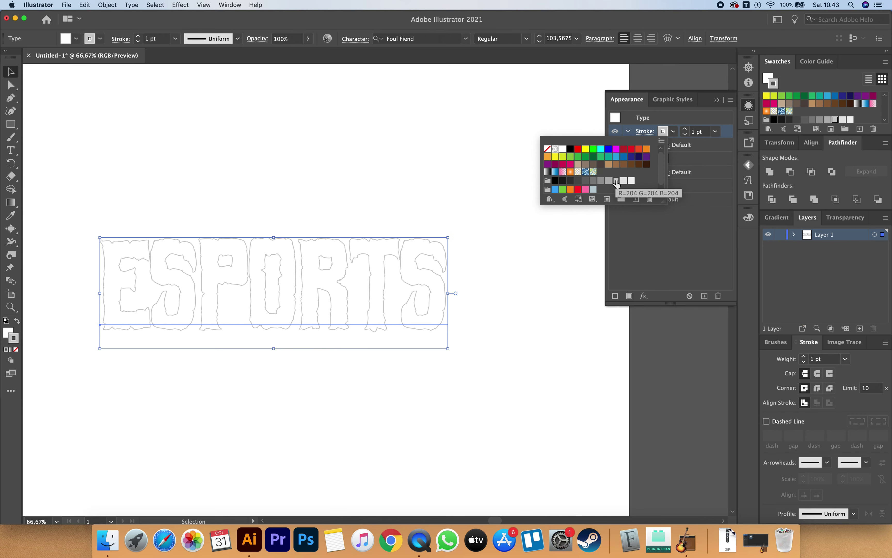
pyautogui.click(686, 129)
pyautogui.click(686, 129)
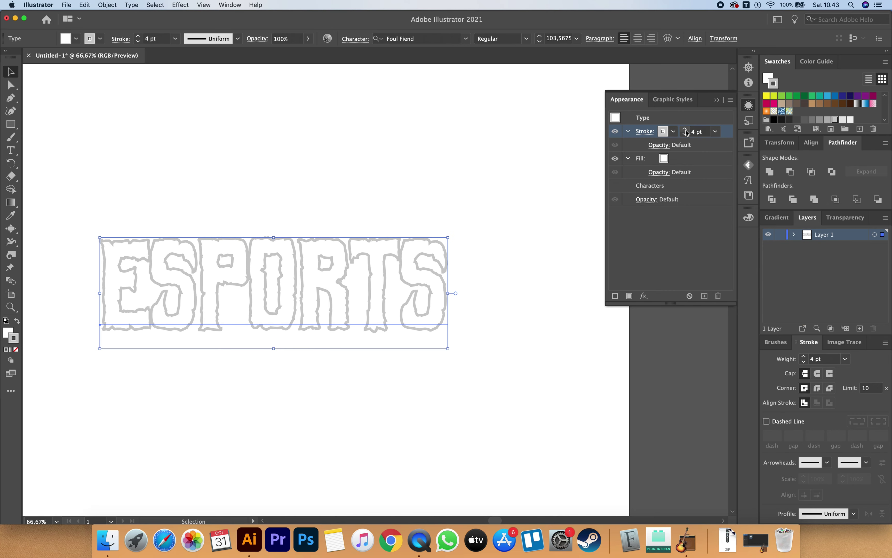
# Set the grey stroke to Round Join, then retarget the fill and Characters level
pyautogui.click(628, 132)
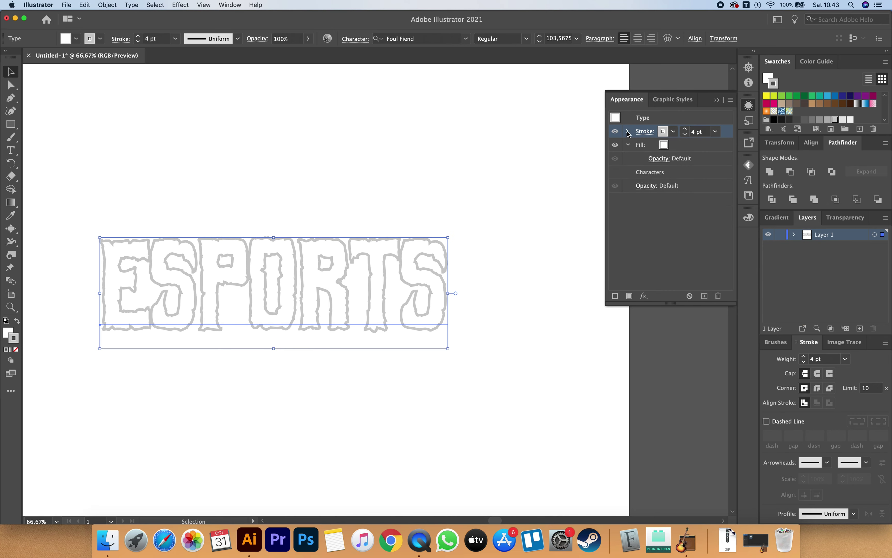
pyautogui.click(628, 131)
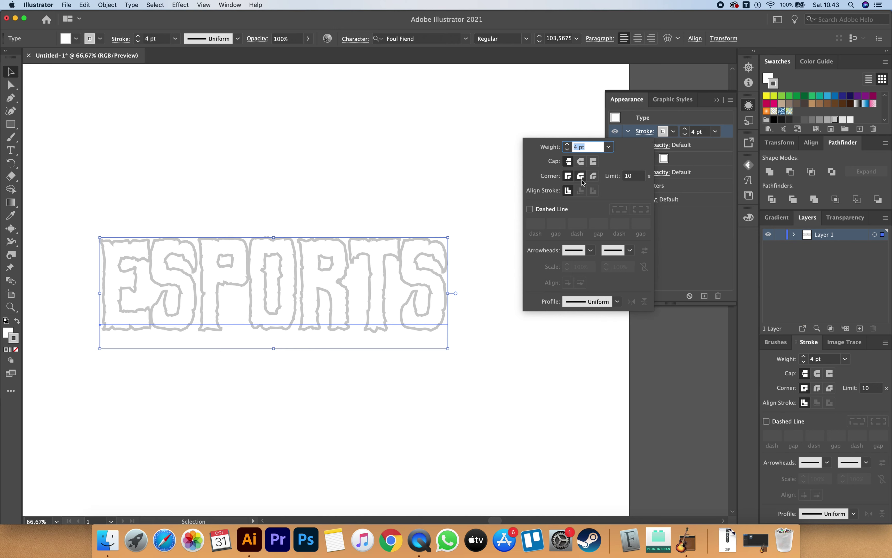
pyautogui.click(643, 136)
pyautogui.click(582, 178)
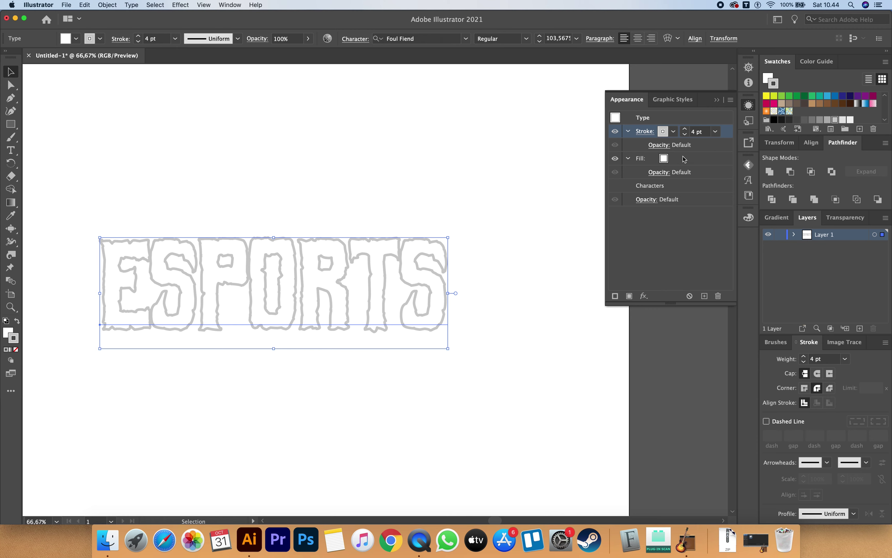
pyautogui.click(696, 164)
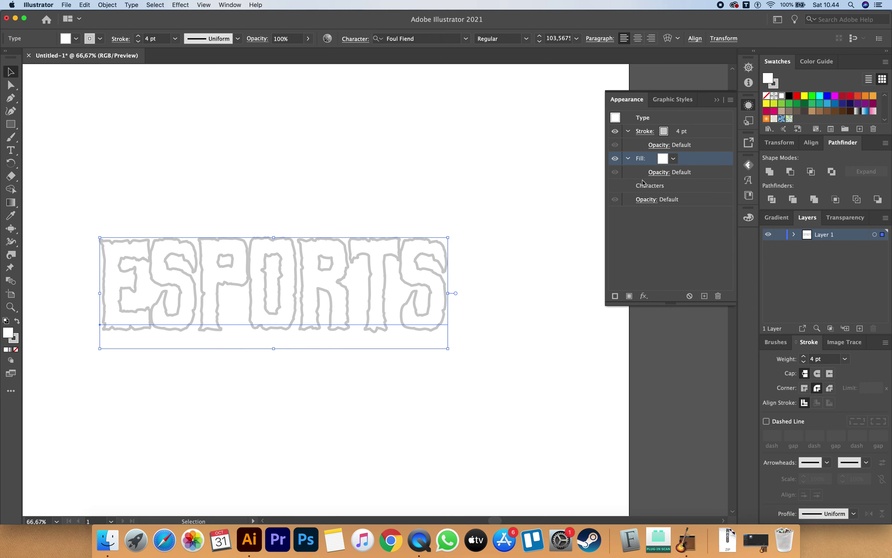
pyautogui.click(671, 188)
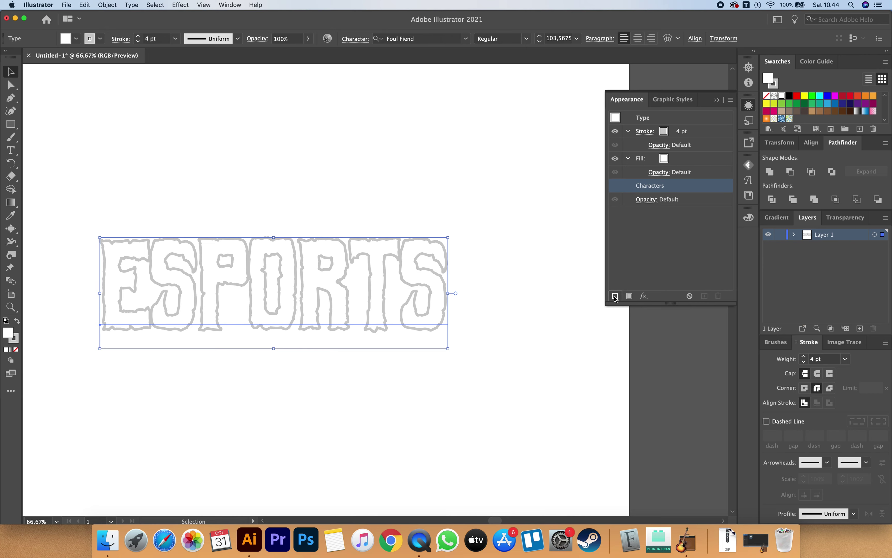
# Add a second black stroke to ESPORTS at 16 pt weight
pyautogui.click(615, 297)
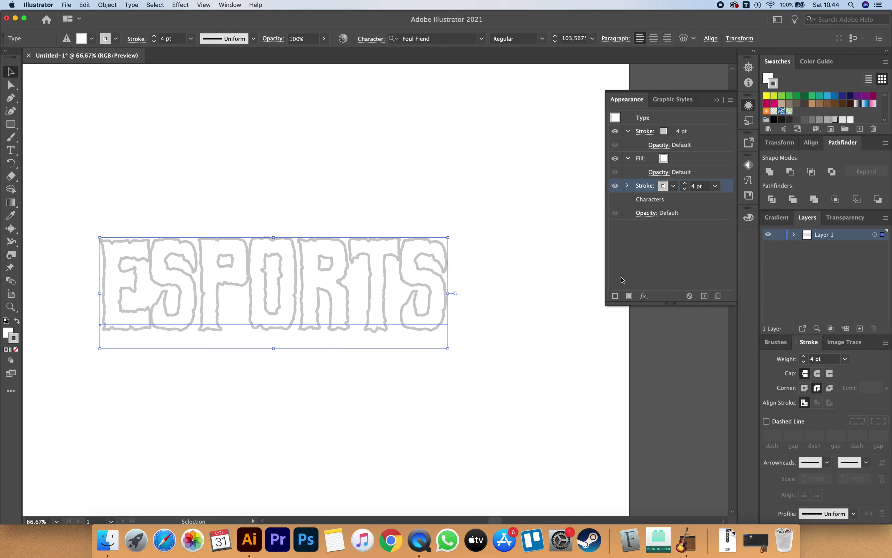
pyautogui.click(665, 187)
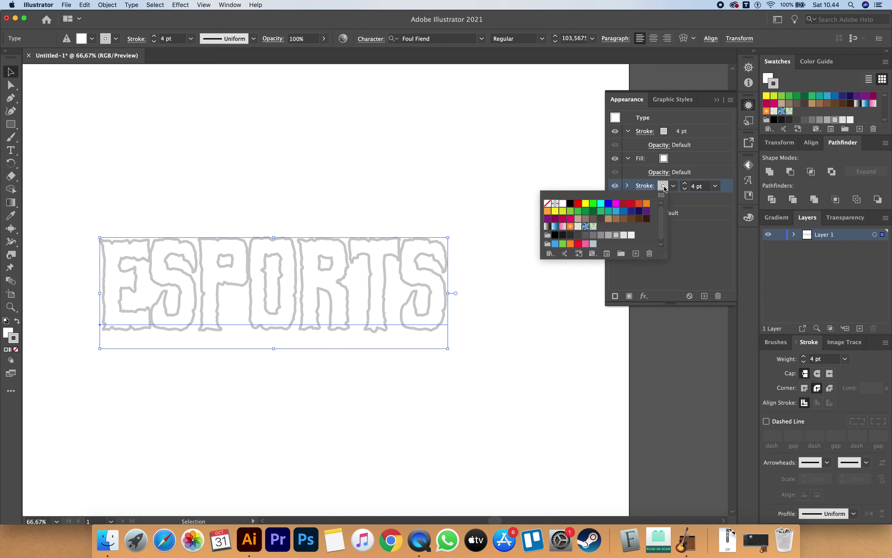
pyautogui.click(556, 237)
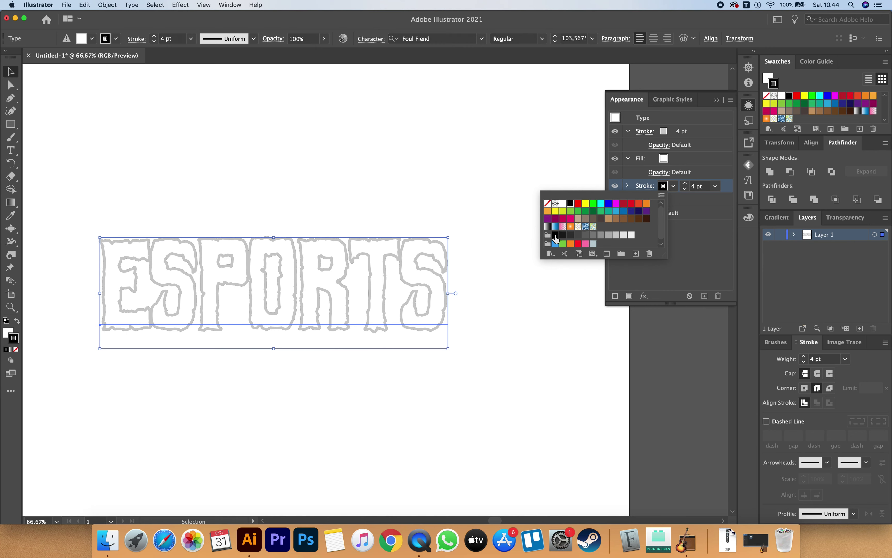
pyautogui.click(706, 232)
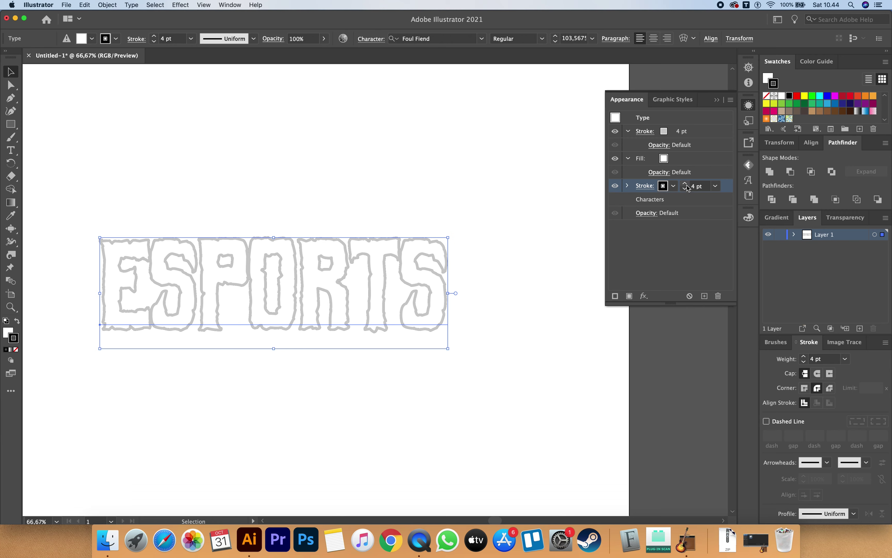
pyautogui.click(685, 185)
pyautogui.click(685, 184)
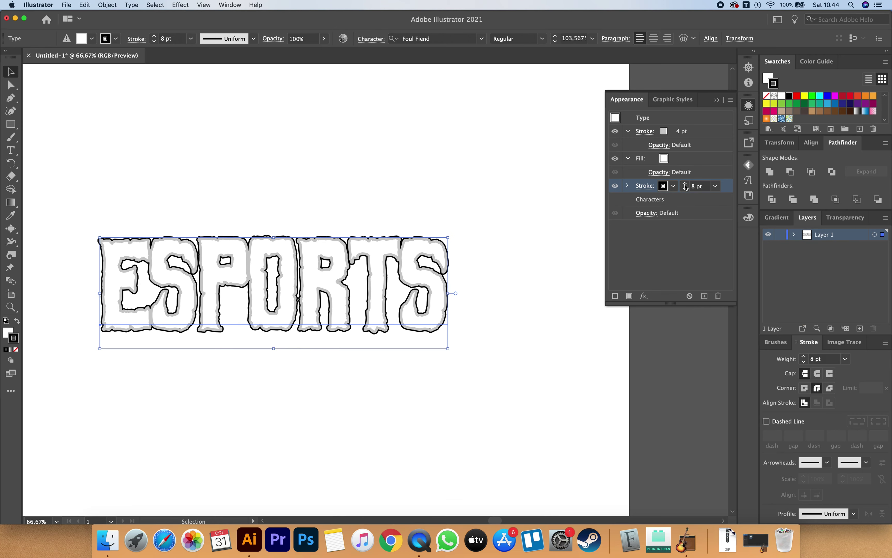
pyautogui.click(685, 184)
pyautogui.click(685, 184)
pyautogui.click(685, 185)
pyautogui.click(685, 185)
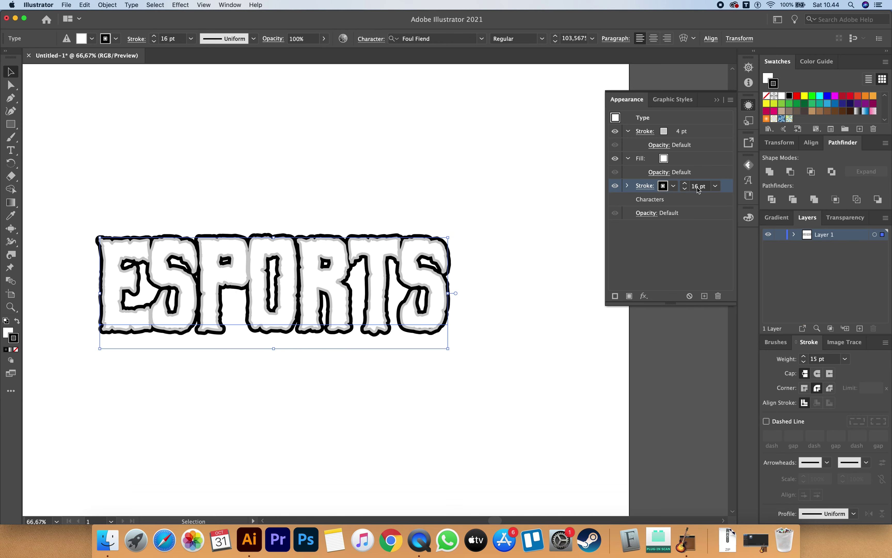
# Raise the black stroke to 44 pt, view at 100%, and reselect ESPORTS
pyautogui.scroll(3, 698, 190)
pyautogui.scroll(3, 699, 189)
pyautogui.scroll(3, 700, 189)
pyautogui.scroll(3, 700, 187)
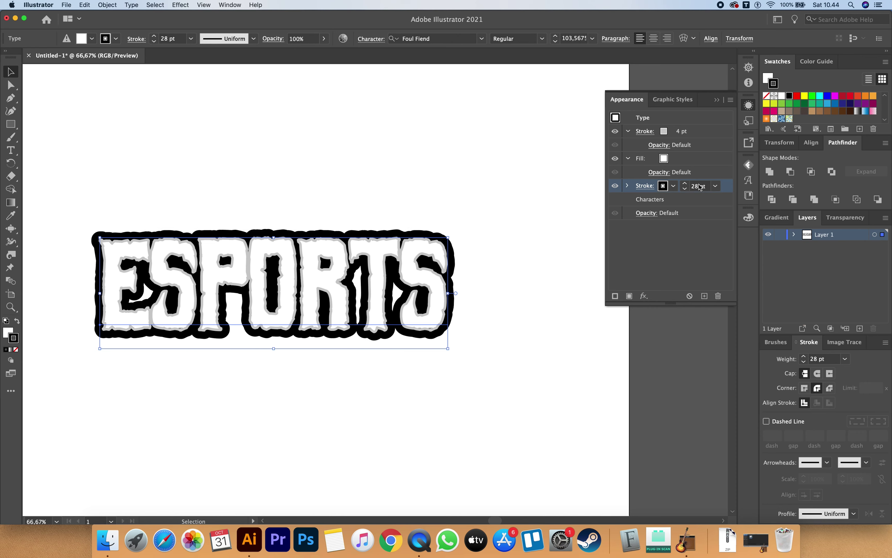
pyautogui.scroll(3, 700, 187)
pyautogui.scroll(2, 700, 187)
pyautogui.scroll(2, 699, 188)
pyautogui.scroll(2, 698, 189)
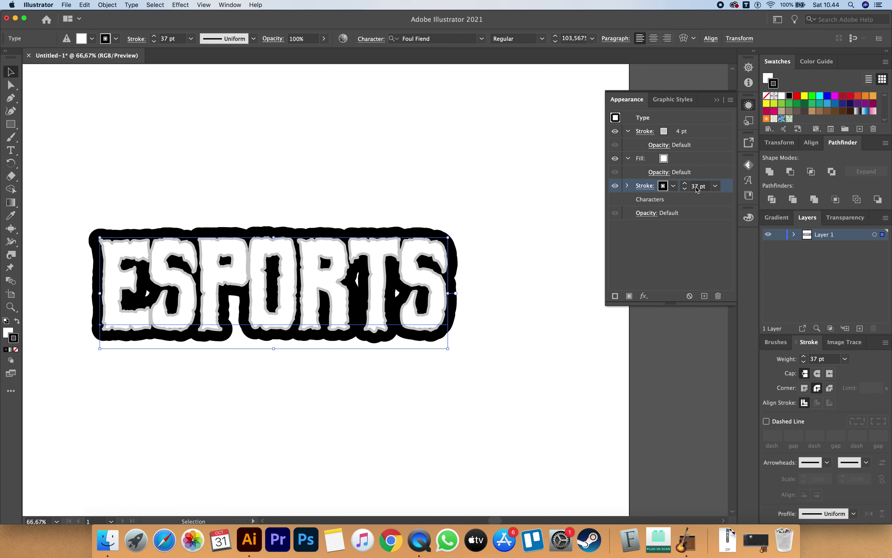
pyautogui.scroll(1, 698, 188)
pyautogui.scroll(1, 698, 189)
pyautogui.scroll(2, 699, 189)
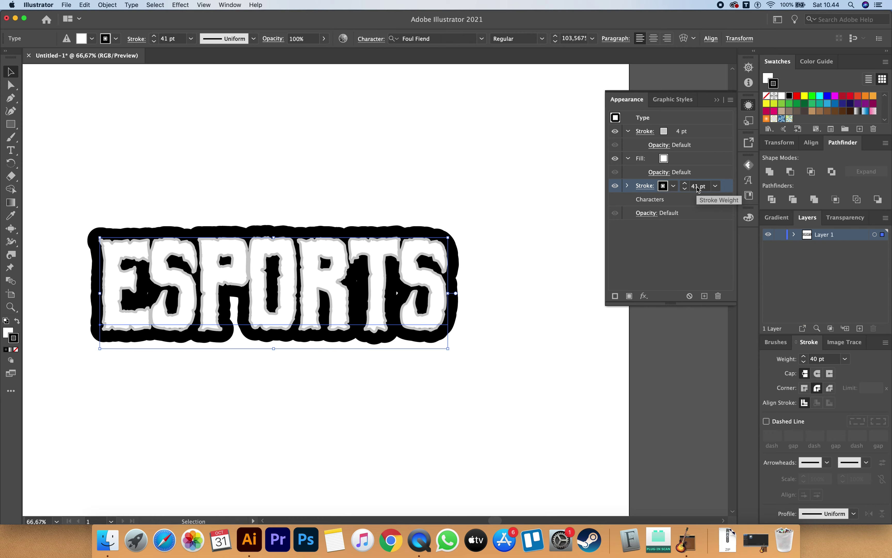
pyautogui.click(442, 171)
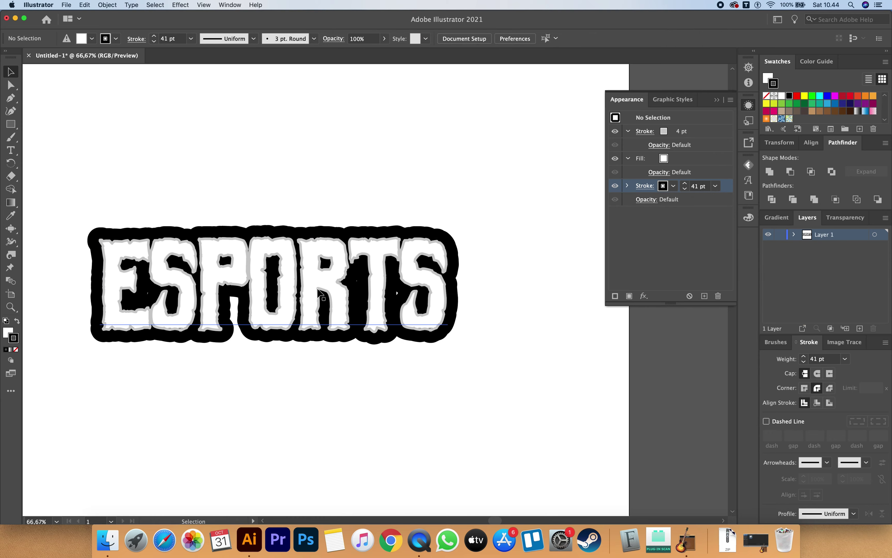
pyautogui.press('super+equal')
pyautogui.scroll(2, 358, 273)
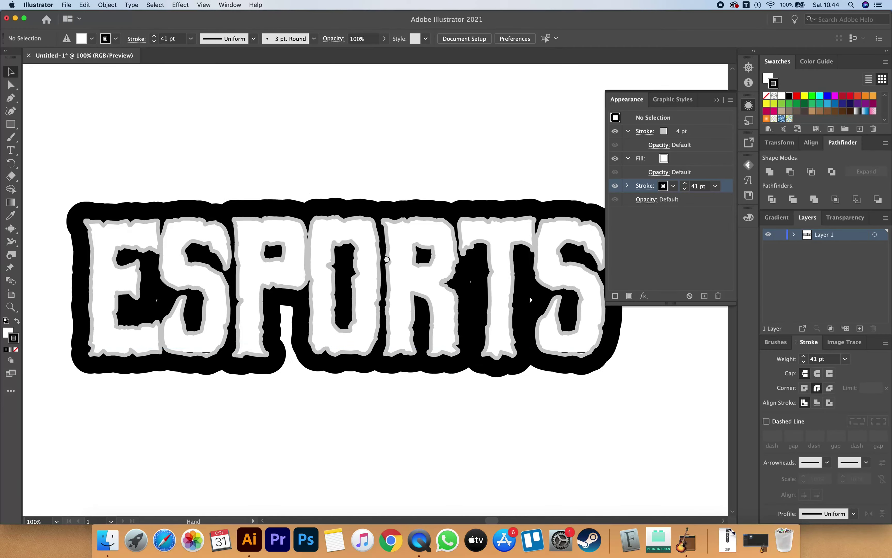
pyautogui.click(344, 259)
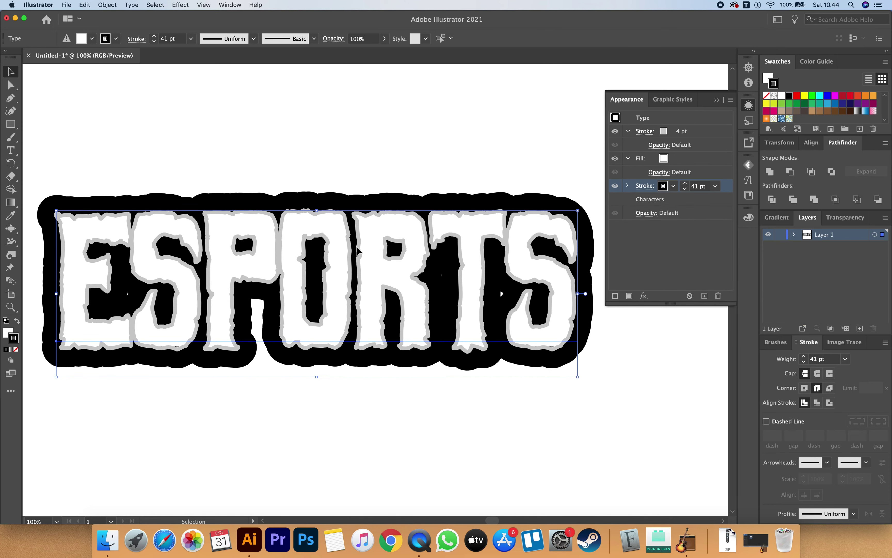
pyautogui.scroll(2, 701, 188)
pyautogui.scroll(1, 701, 188)
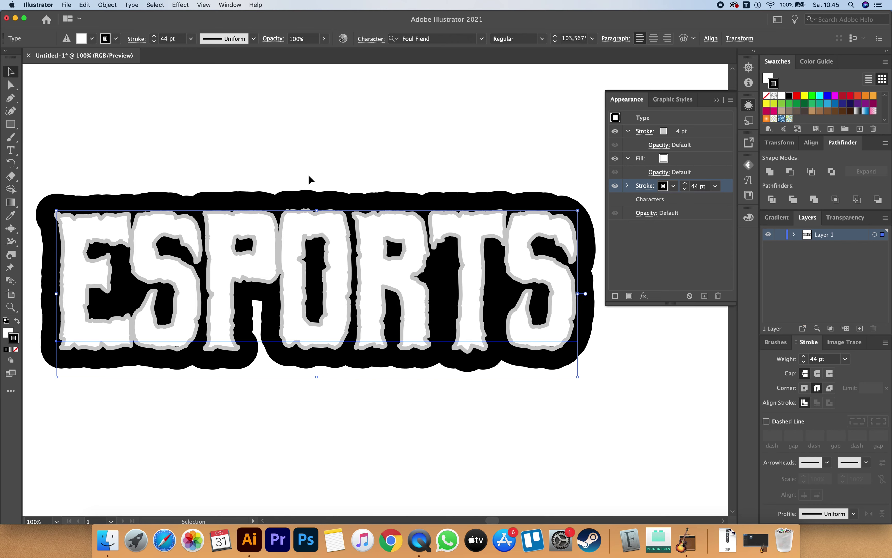
# Add a Warp Arc effect to the whole ESPORTS type object
pyautogui.click(644, 296)
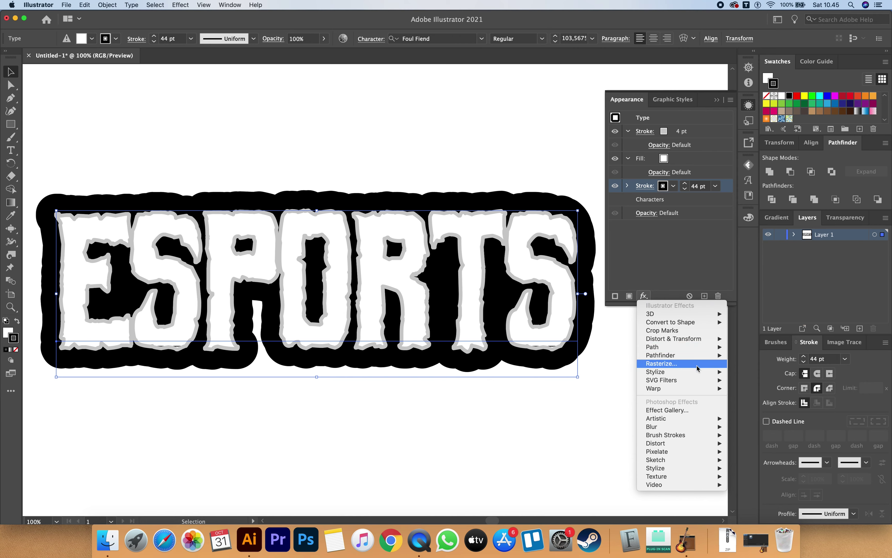
pyautogui.moveTo(670, 389)
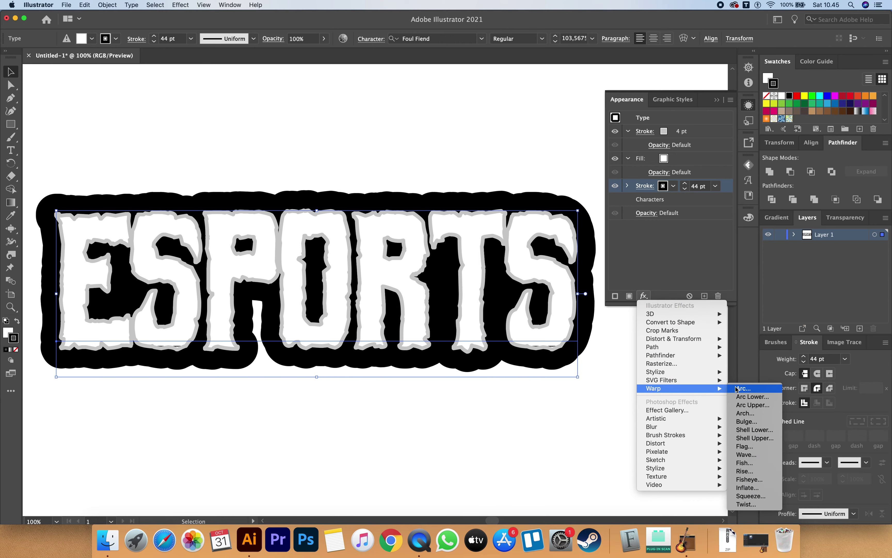
pyautogui.click(754, 390)
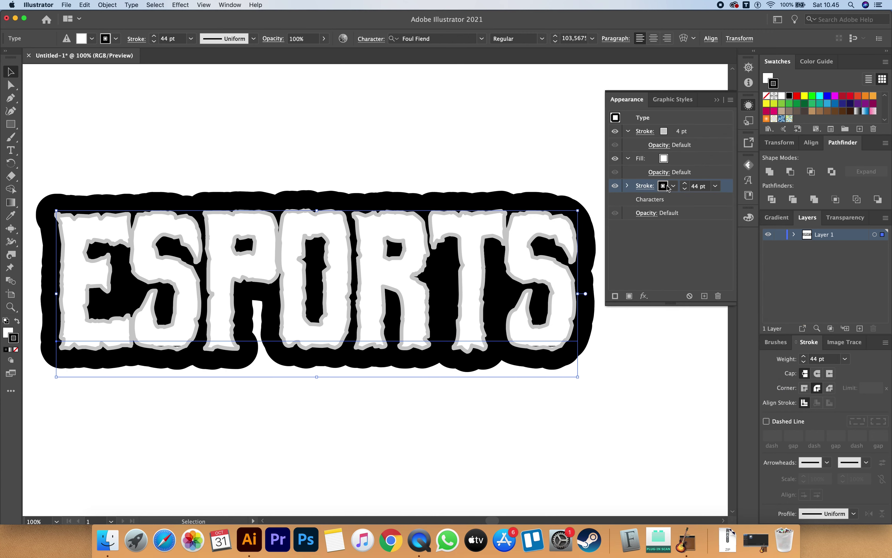
pyautogui.click(689, 119)
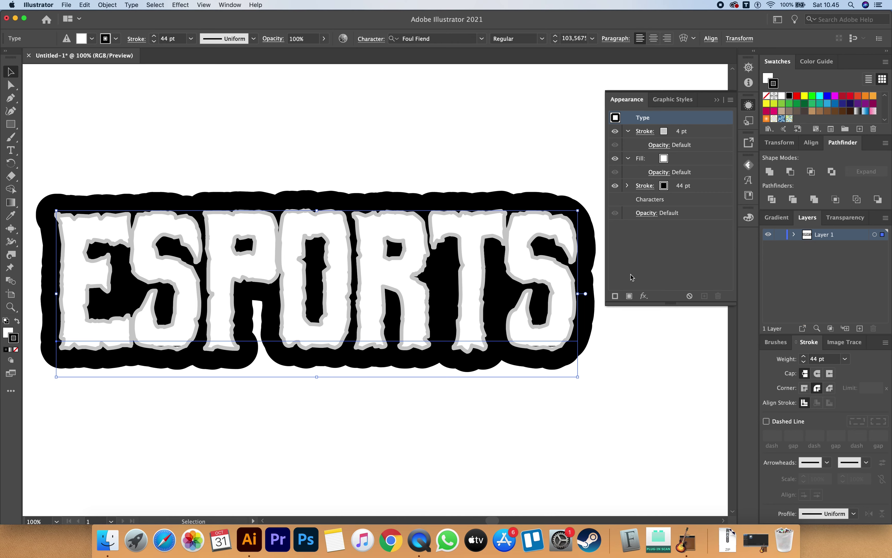
pyautogui.click(648, 298)
pyautogui.moveTo(653, 388)
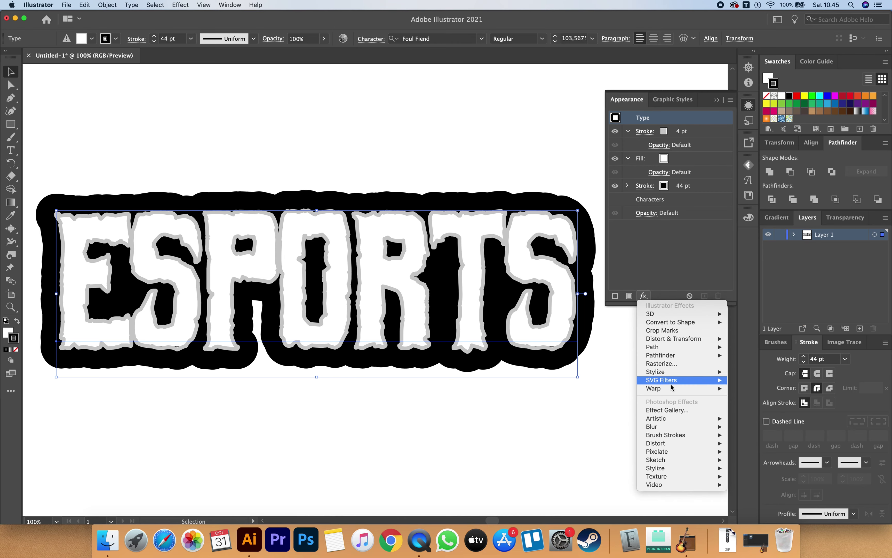
pyautogui.click(745, 391)
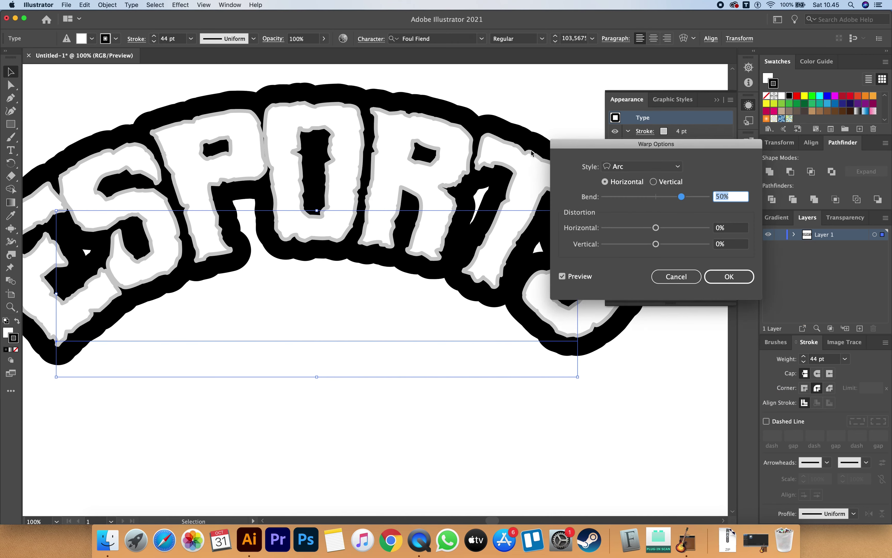
pyautogui.moveTo(725, 144); pyautogui.dragTo(833, 132)
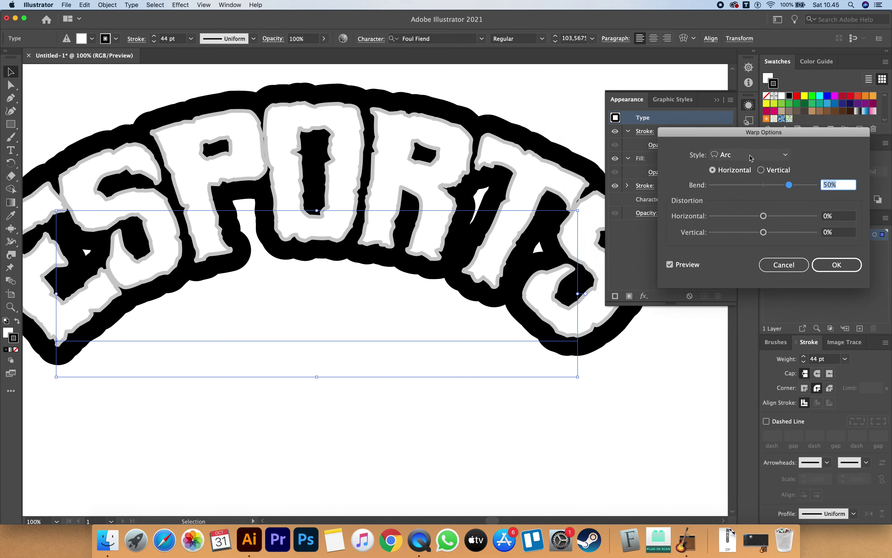
# Try the Arc Lower and Arch warp styles, settling back on Arc Lower
pyautogui.click(751, 154)
pyautogui.click(743, 178)
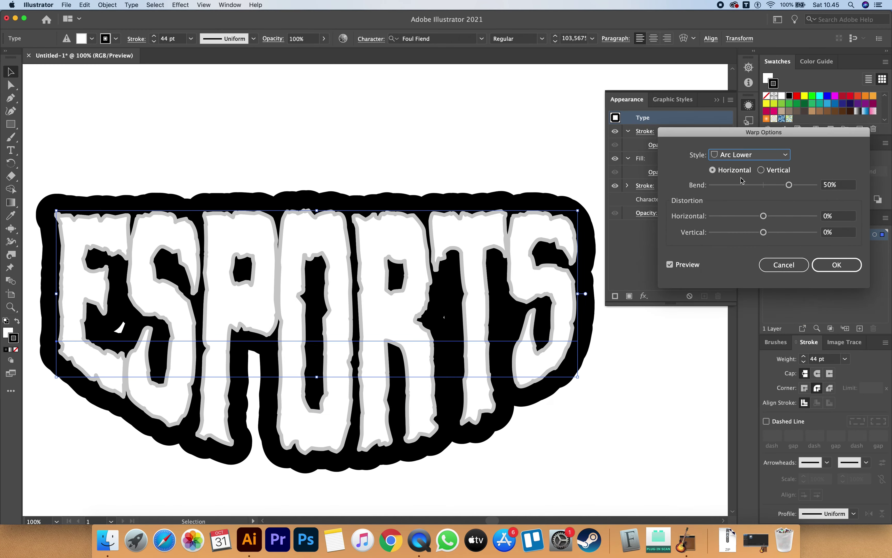
pyautogui.click(751, 185)
pyautogui.moveTo(752, 186); pyautogui.dragTo(753, 185)
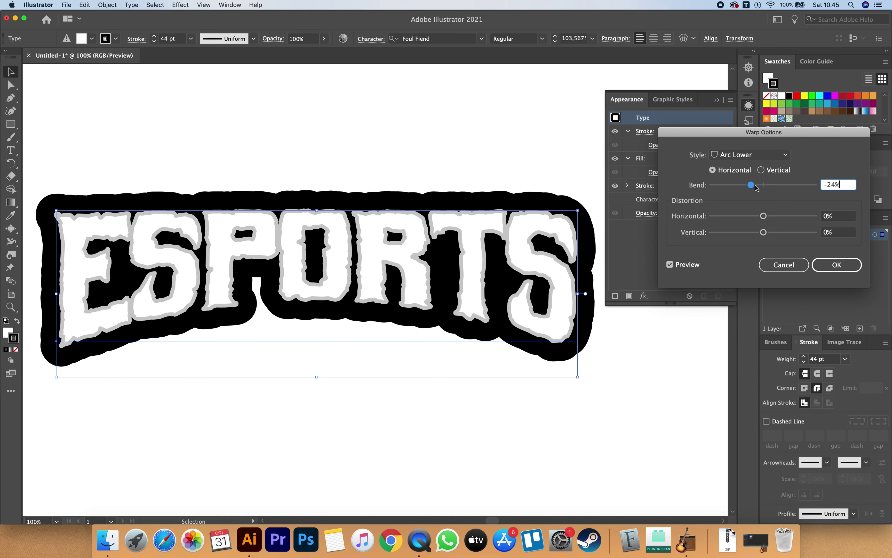
pyautogui.click(749, 159)
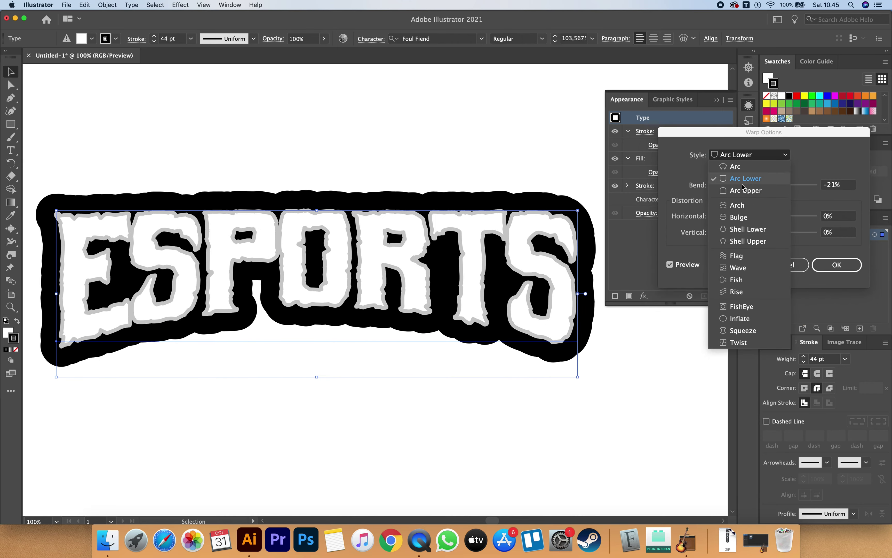
pyautogui.click(745, 203)
pyautogui.click(766, 185)
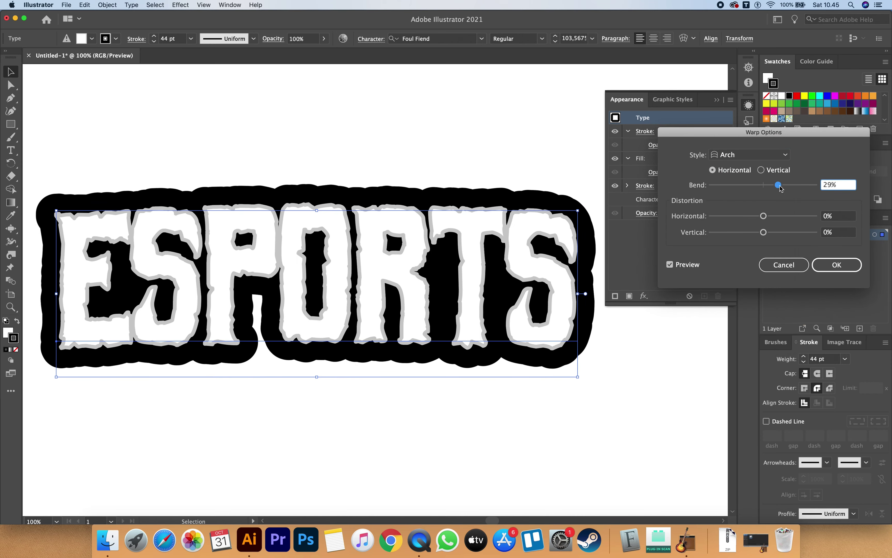
pyautogui.moveTo(767, 186); pyautogui.dragTo(772, 185)
pyautogui.click(748, 155)
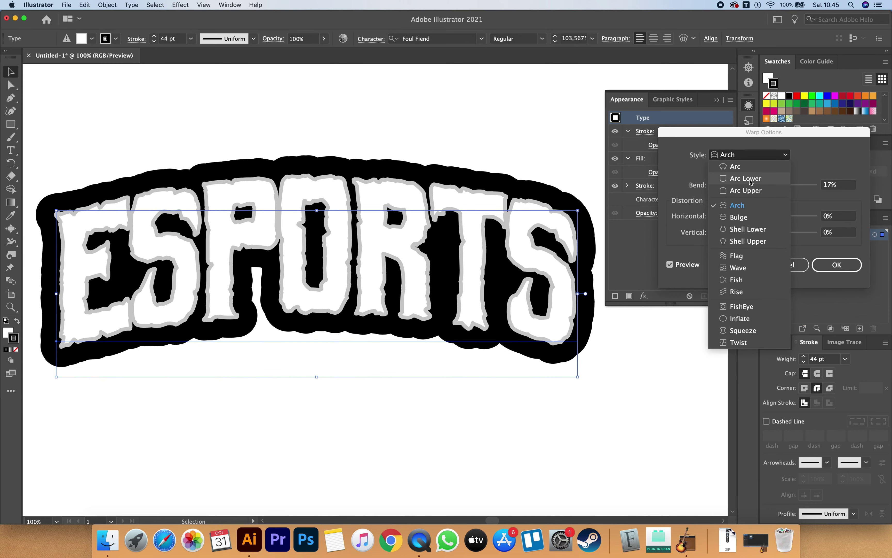
pyautogui.click(750, 179)
# Set the Arc Lower warp to -22% bend and 6% vertical distortion
pyautogui.click(749, 154)
pyautogui.click(754, 155)
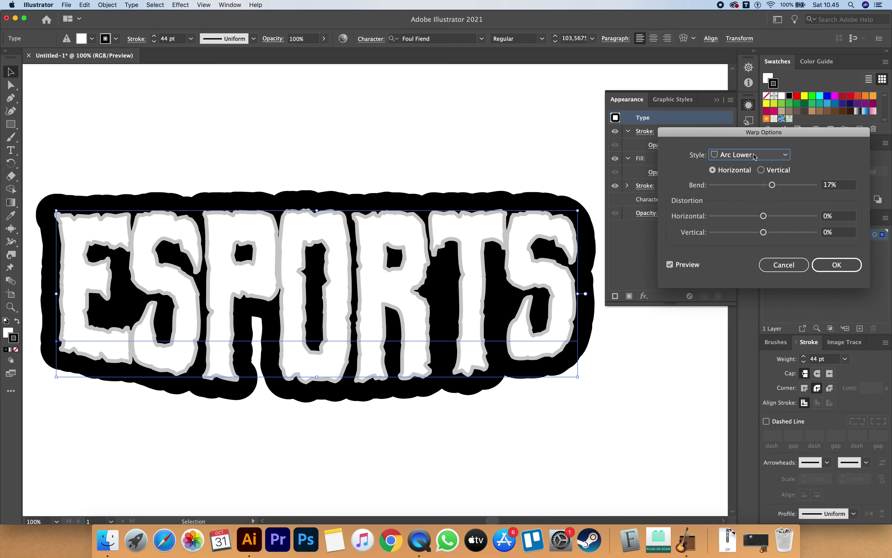
pyautogui.moveTo(756, 186); pyautogui.dragTo(753, 187)
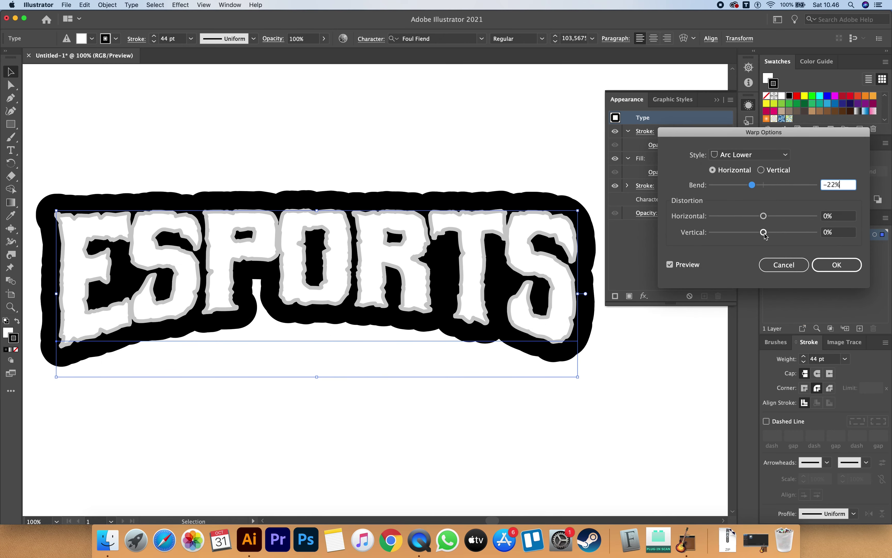
pyautogui.moveTo(764, 235); pyautogui.dragTo(767, 233)
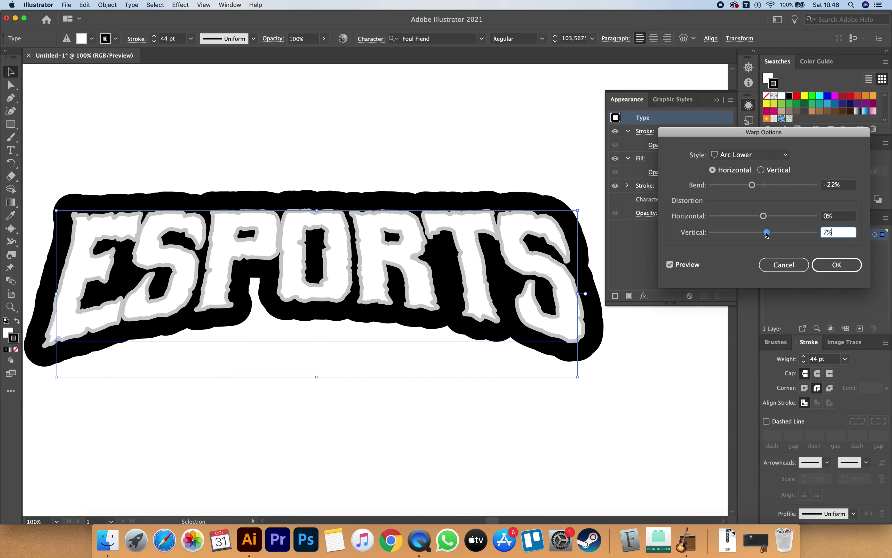
pyautogui.moveTo(766, 236); pyautogui.dragTo(767, 236)
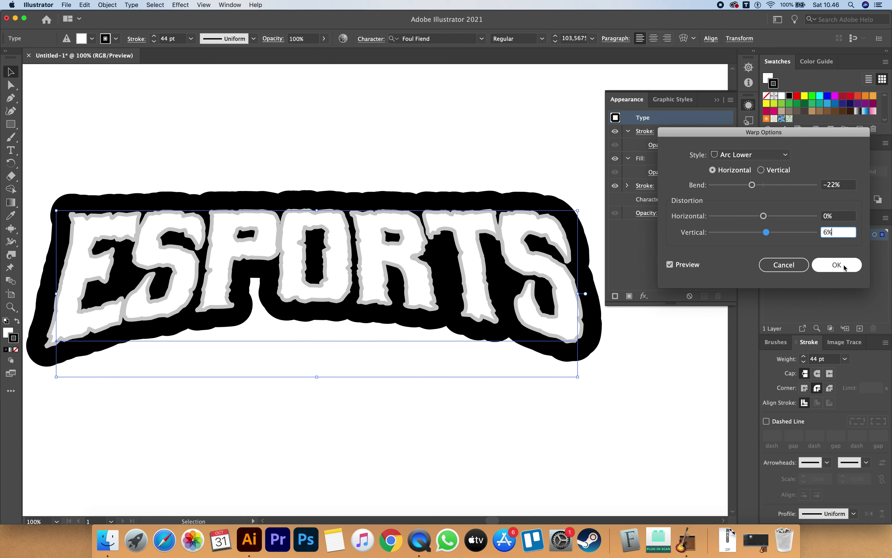
# Apply the warp, nudge the sticker right, and retype its text as HORROR
pyautogui.click(837, 265)
pyautogui.moveTo(303, 262); pyautogui.dragTo(333, 264)
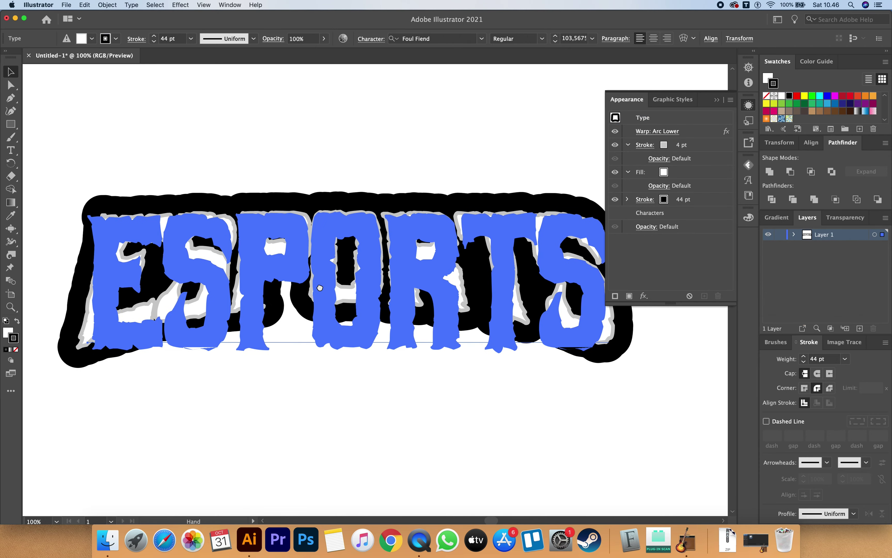
pyautogui.doubleClick(331, 261)
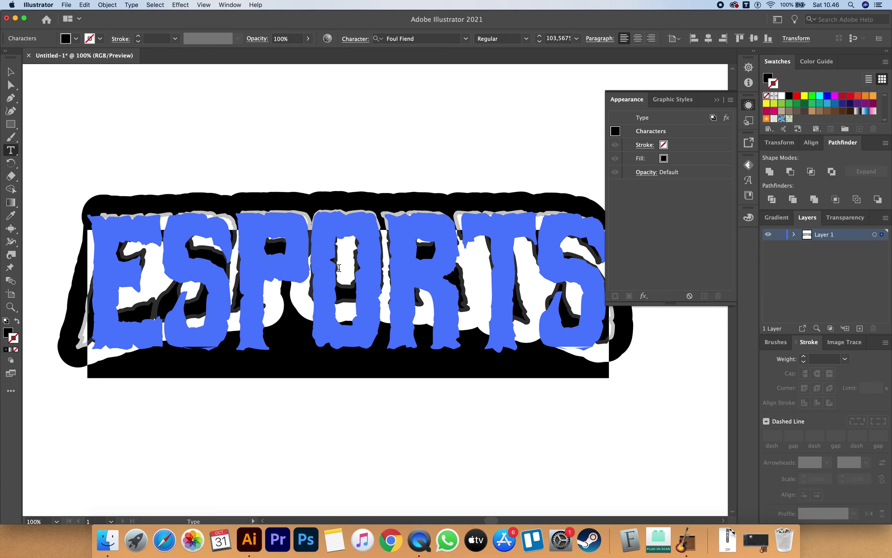
pyautogui.write('H')
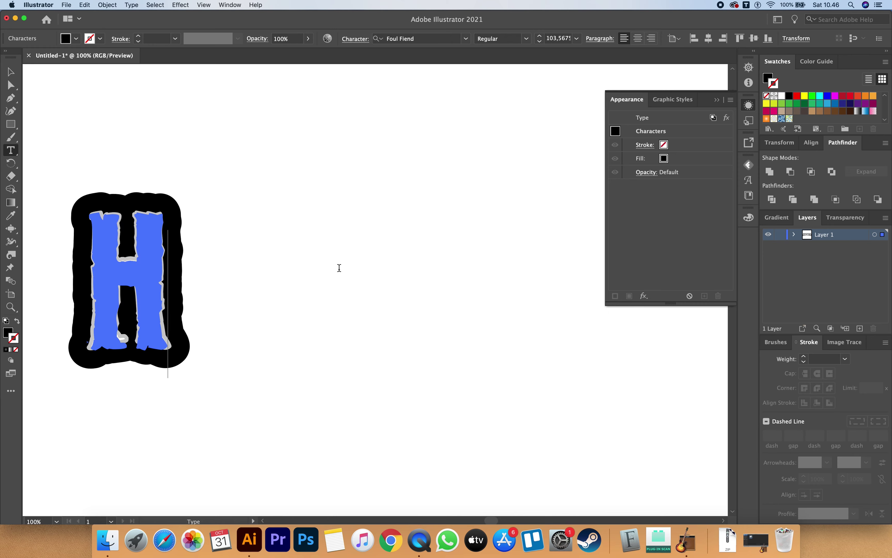
pyautogui.write('ORROR')
pyautogui.press('Escape')
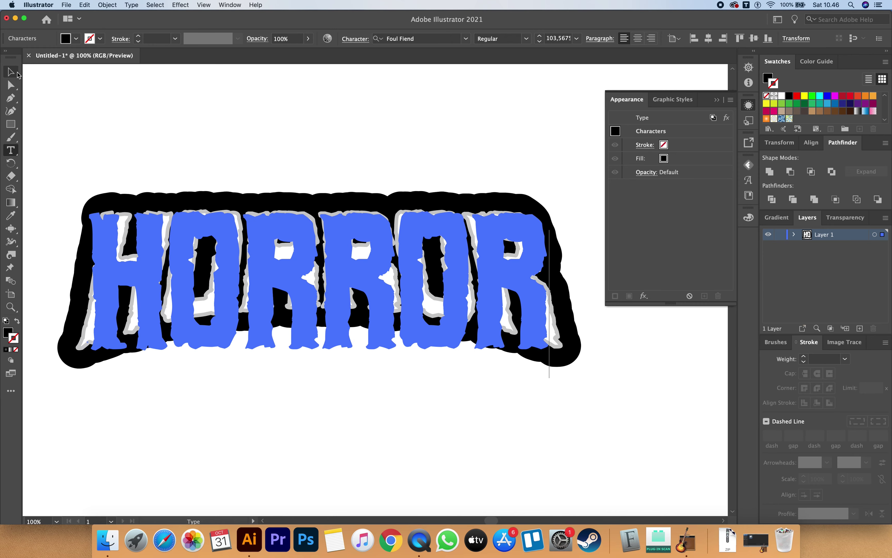
pyautogui.click(201, 140)
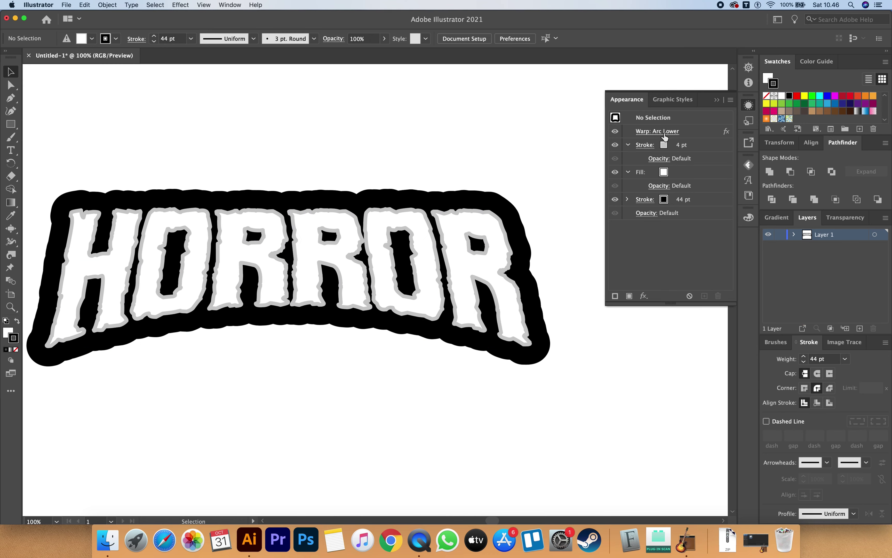
# Select the HORROR type object showing its 4 pt grey and 44 pt black strokes
pyautogui.press('super+a')
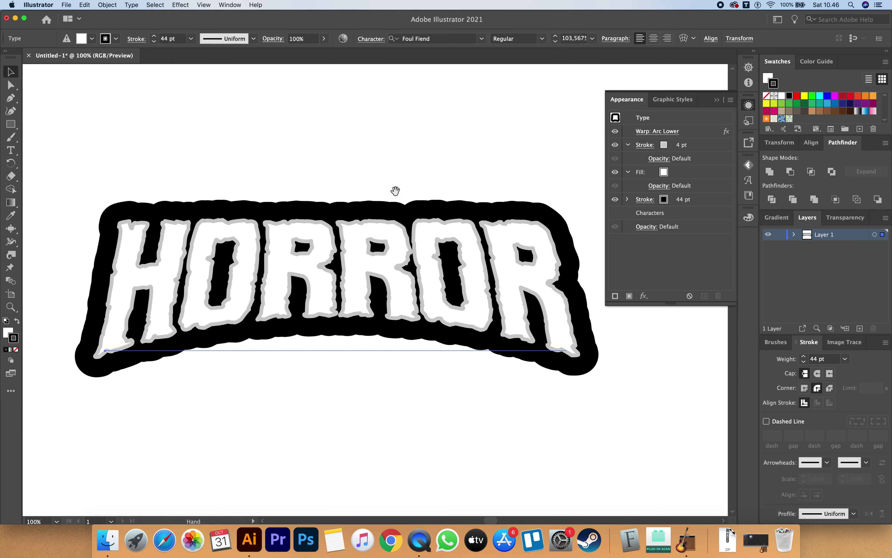
pyautogui.click(360, 148)
pyautogui.scroll(-5, 370, 190)
pyautogui.scroll(5, 370, 190)
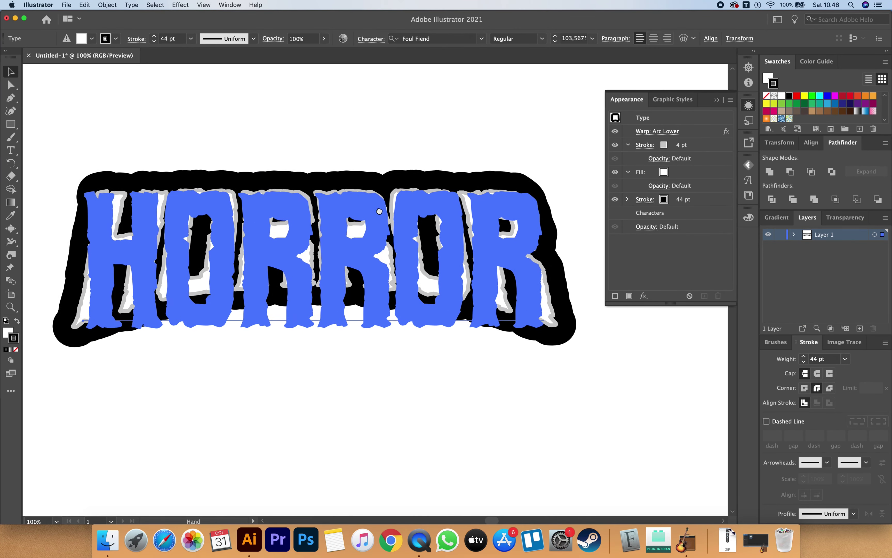
pyautogui.press('super+a')
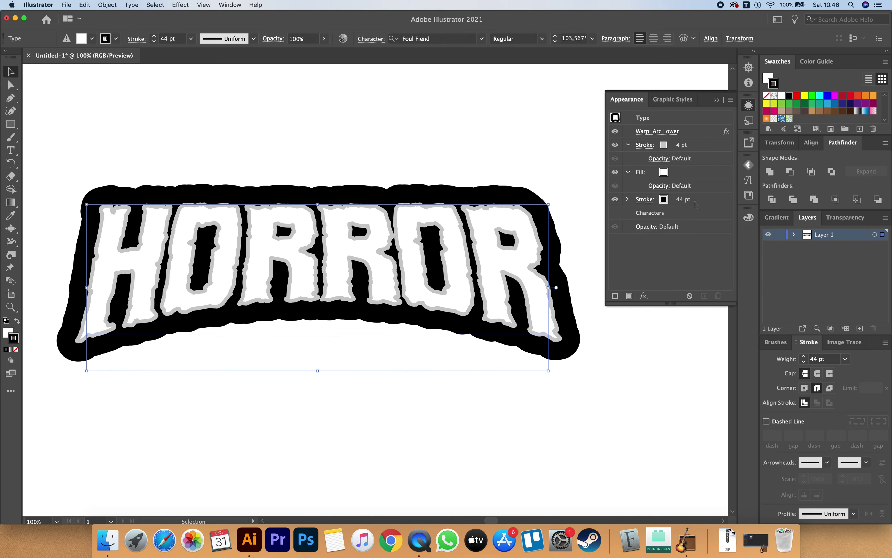
# Duplicate HORROR's 44 pt black stroke and bring up Distort & Transform effects for the copy
pyautogui.click(683, 204)
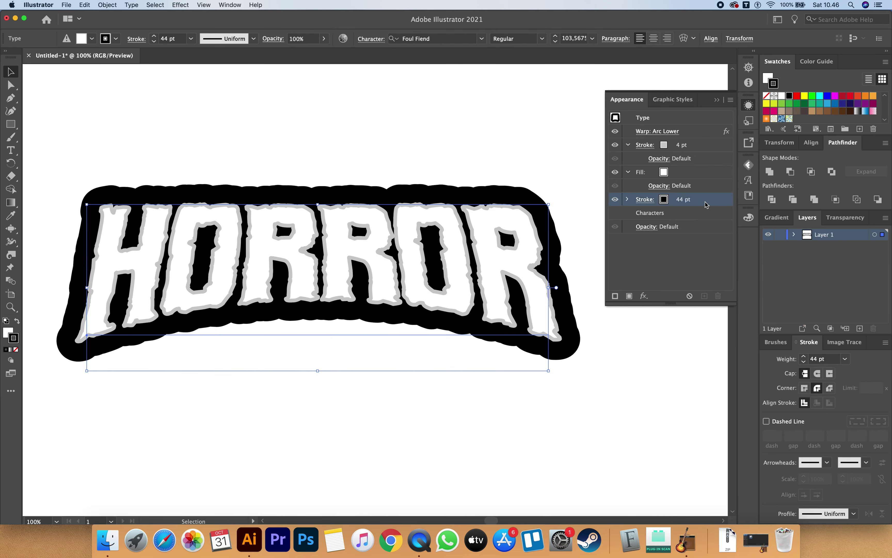
pyautogui.press('super+alt+slash')
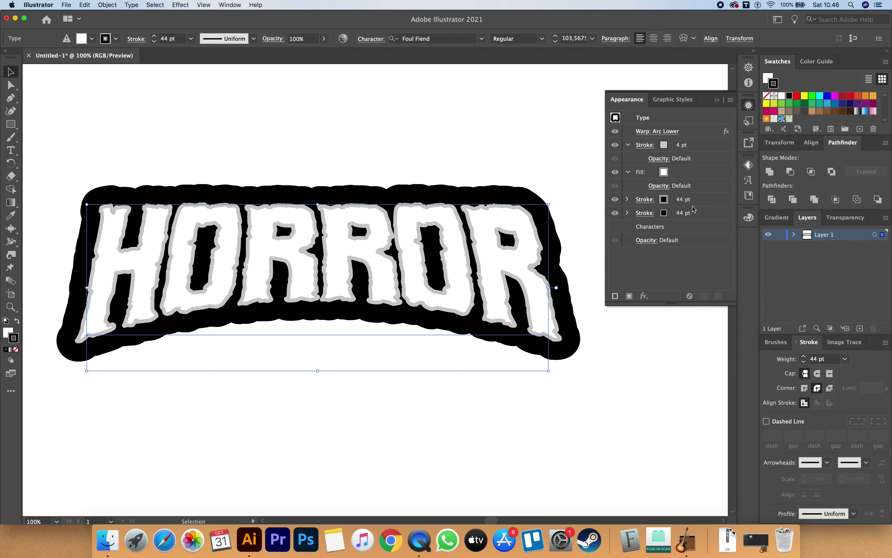
pyautogui.click(641, 215)
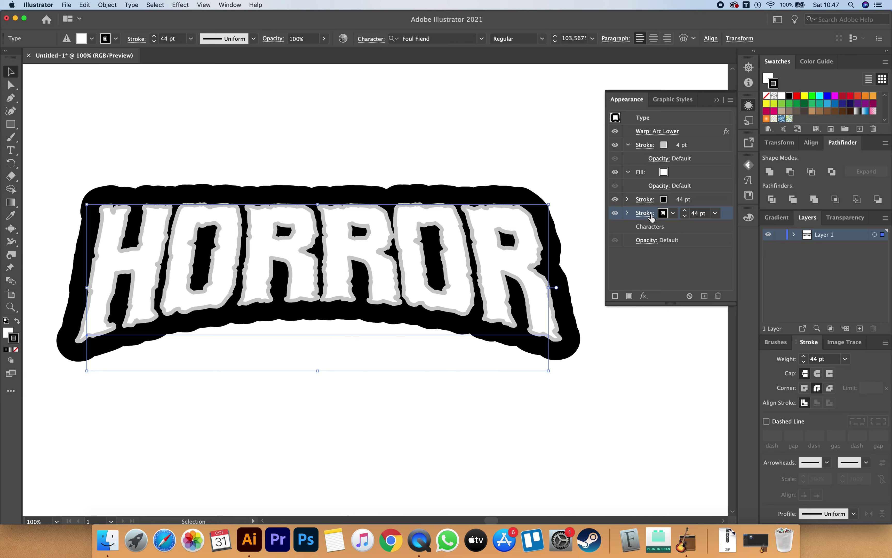
pyautogui.click(644, 296)
pyautogui.moveTo(674, 339)
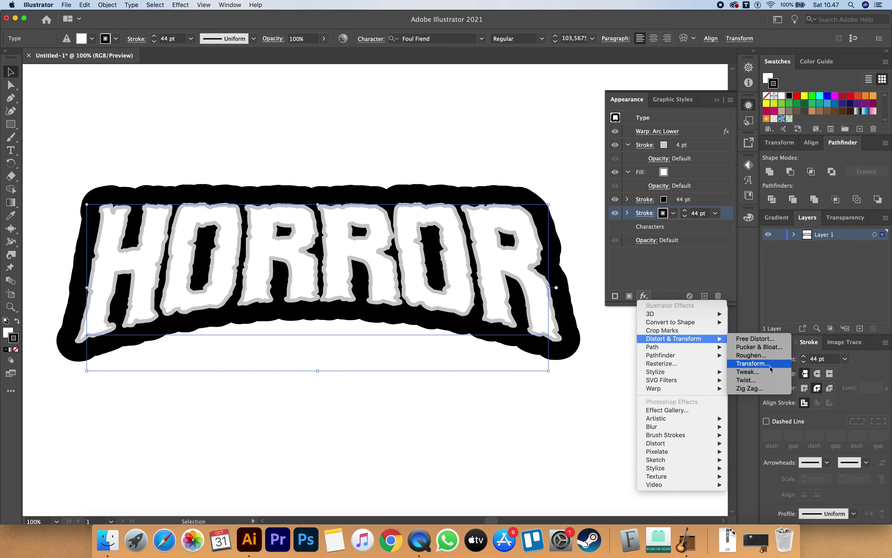
# Transform the duplicated black stroke: move 26 px vertically, scale 96% horizontally
pyautogui.click(754, 364)
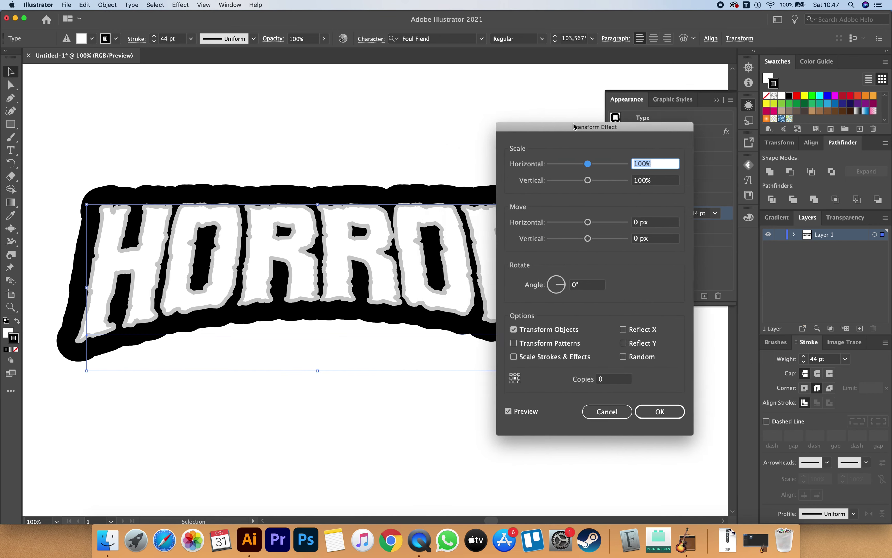
pyautogui.moveTo(574, 127); pyautogui.dragTo(613, 126)
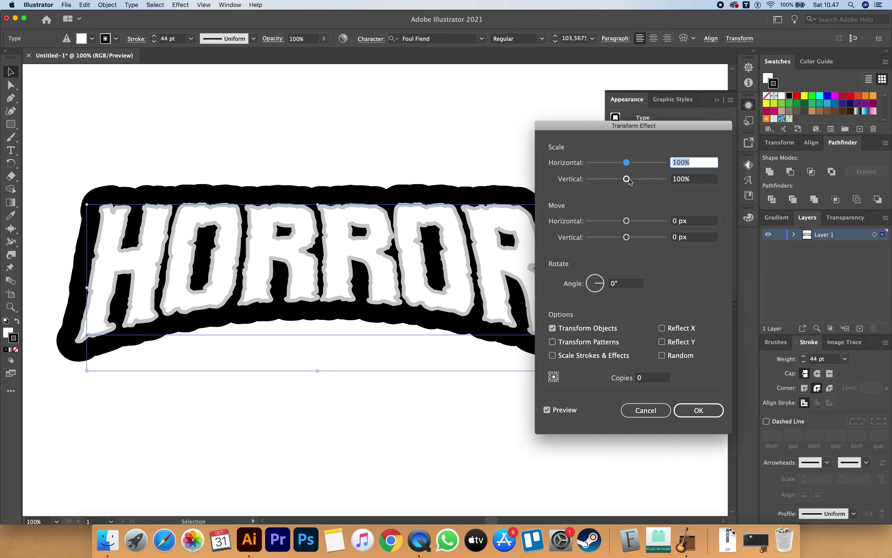
pyautogui.moveTo(630, 181); pyautogui.dragTo(634, 183)
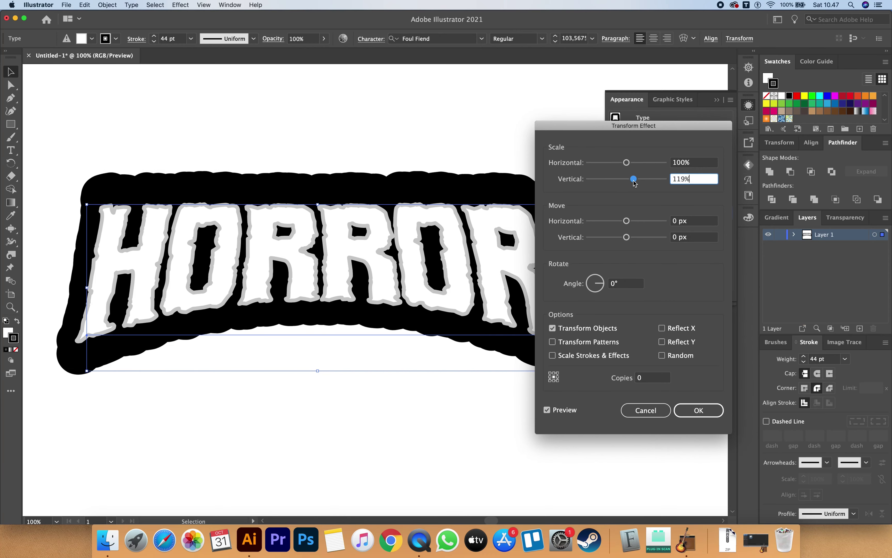
pyautogui.moveTo(634, 183); pyautogui.dragTo(627, 181)
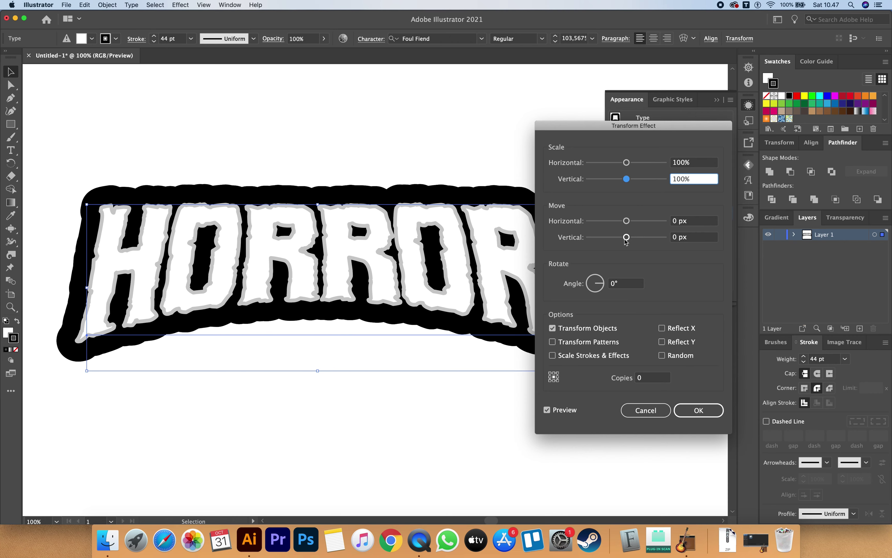
pyautogui.moveTo(626, 237); pyautogui.dragTo(636, 237)
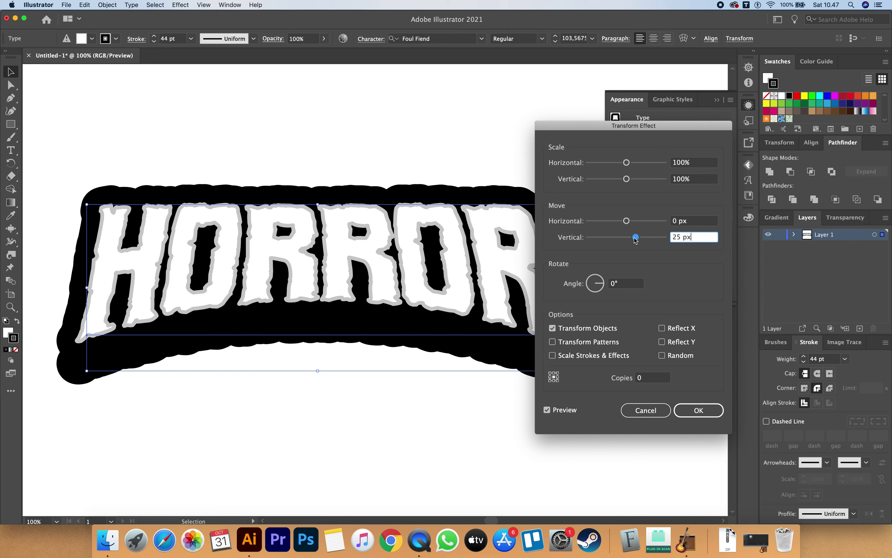
pyautogui.moveTo(636, 237); pyautogui.dragTo(638, 237)
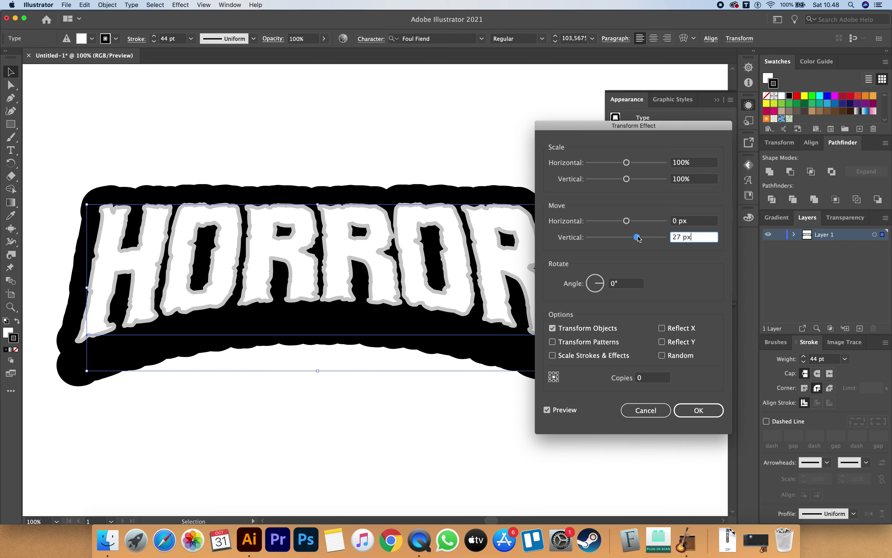
pyautogui.moveTo(639, 239); pyautogui.dragTo(640, 239)
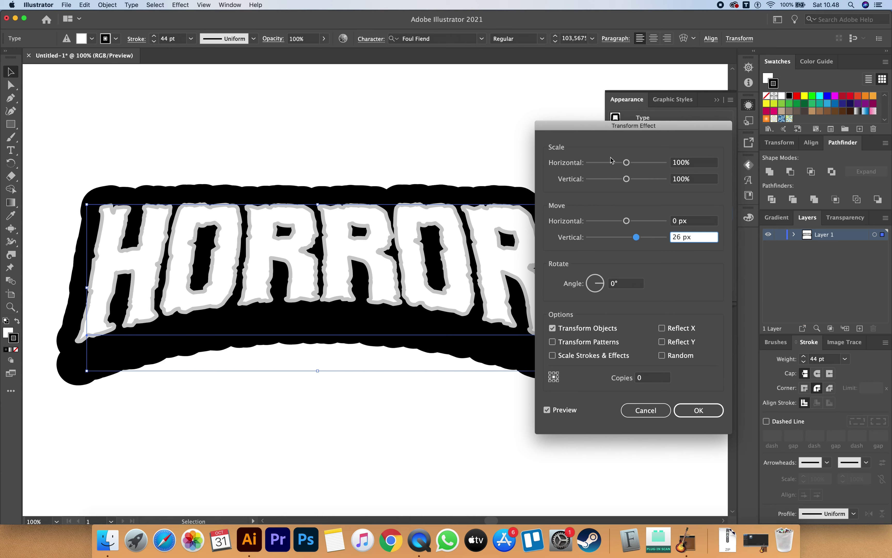
pyautogui.moveTo(628, 164); pyautogui.dragTo(628, 164)
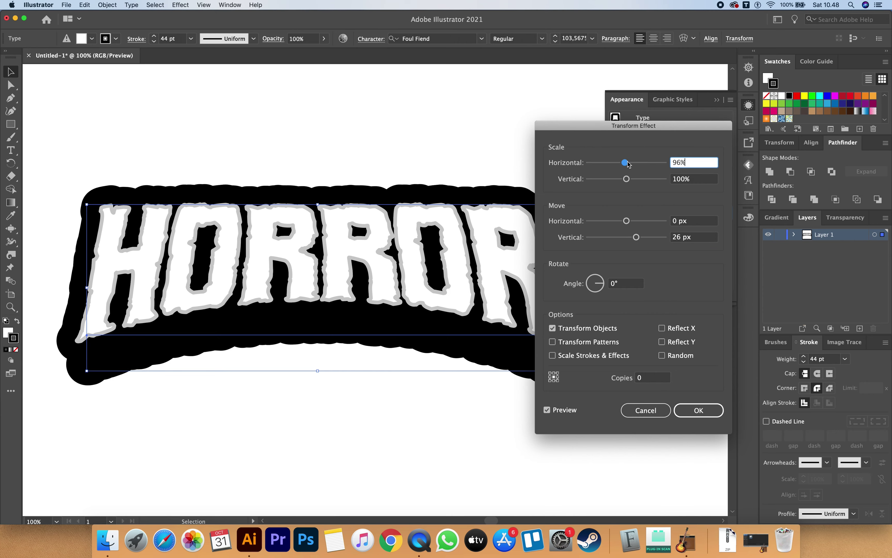
pyautogui.click(703, 416)
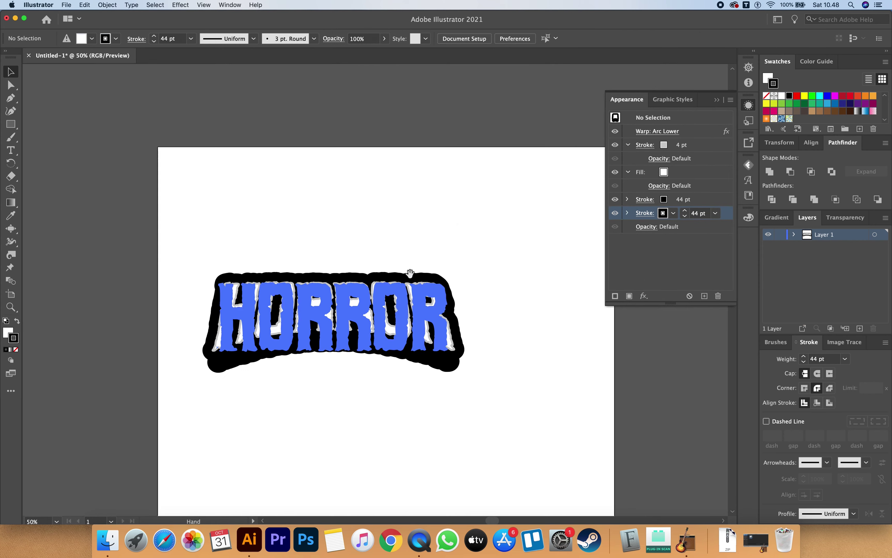
# At 100% zoom, drag the offset 44 pt black stroke above the other 44 pt stroke in HORROR's Appearance stack
pyautogui.press('super+equal')
pyautogui.press('super+equal')
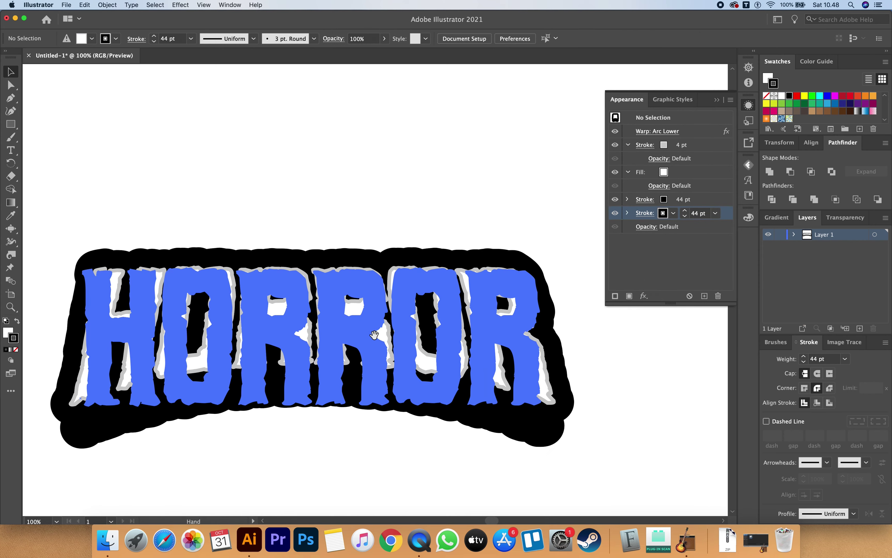
pyautogui.moveTo(375, 334); pyautogui.dragTo(377, 313)
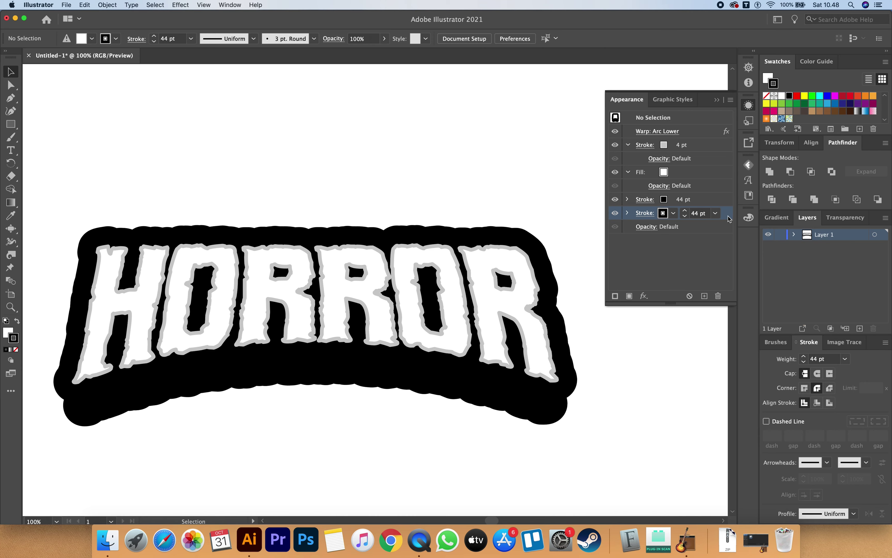
pyautogui.moveTo(728, 218)
pyautogui.mouseDown()
pyautogui.moveTo(726, 209)
pyautogui.moveTo(729, 216)
pyautogui.mouseUp()
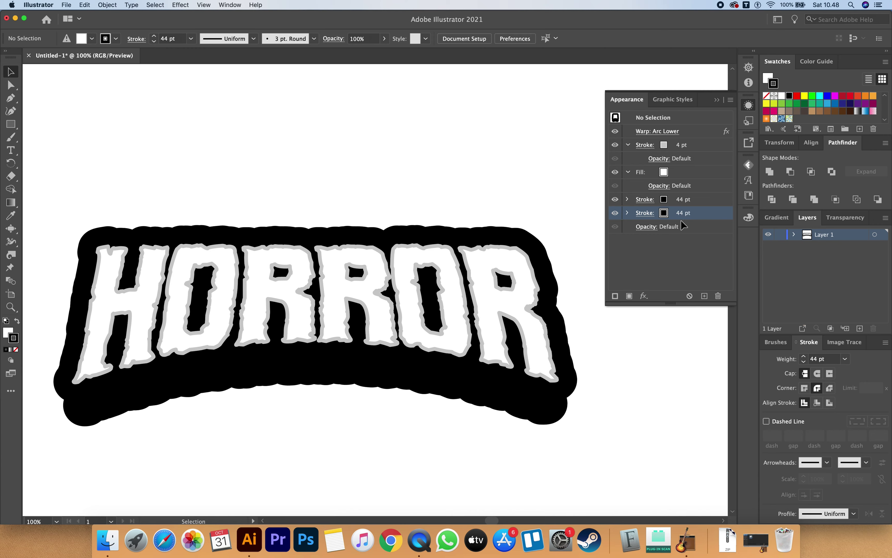
pyautogui.moveTo(711, 218); pyautogui.dragTo(709, 211)
pyautogui.moveTo(709, 212); pyautogui.dragTo(708, 219)
pyautogui.moveTo(707, 219); pyautogui.dragTo(705, 210)
pyautogui.moveTo(707, 209); pyautogui.dragTo(706, 209)
# Colour HORROR's middle 44 pt stroke red and bring up the effects list for it
pyautogui.click(664, 216)
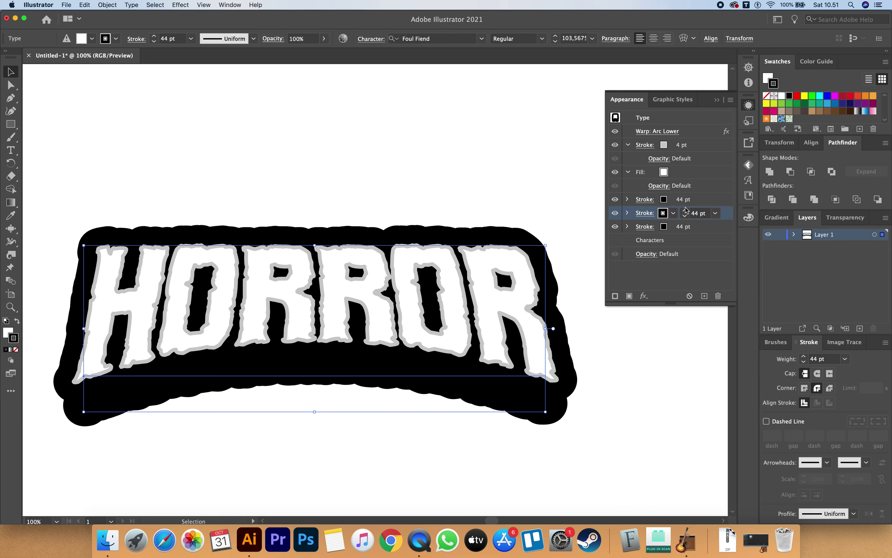
pyautogui.click(664, 213)
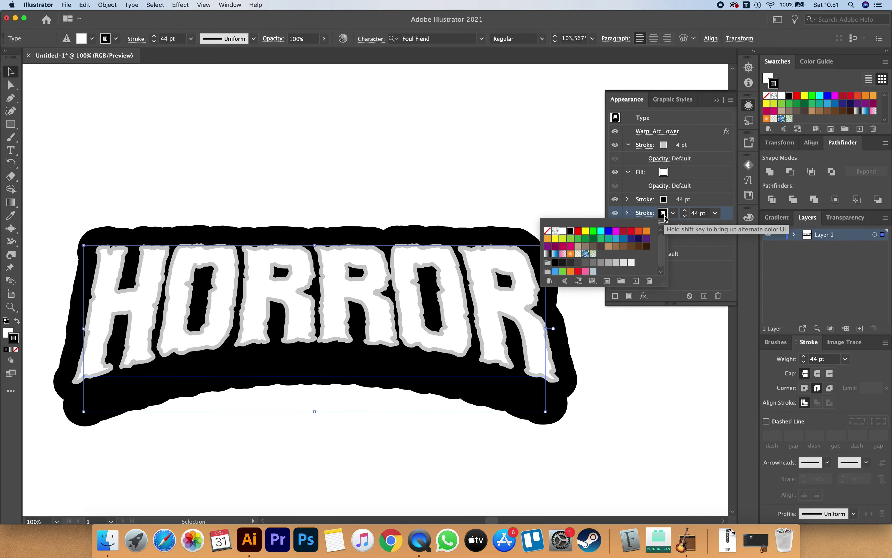
pyautogui.click(632, 232)
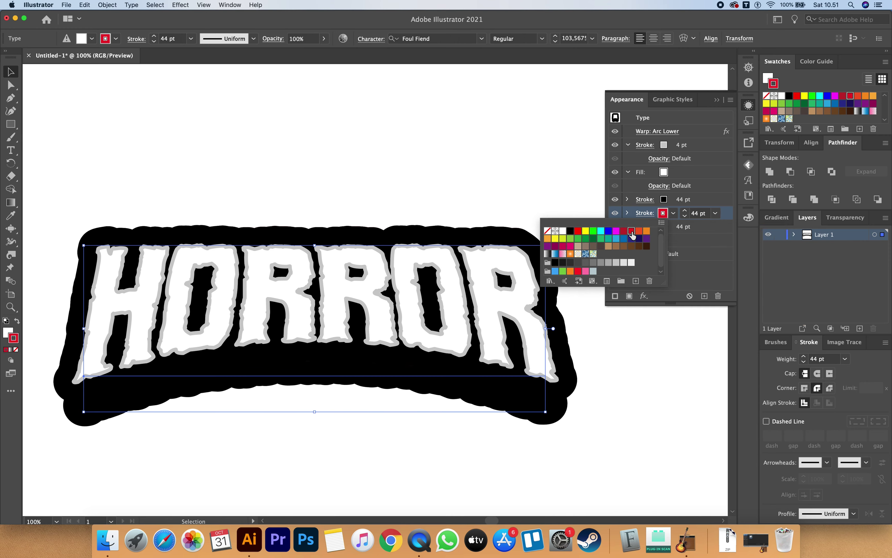
pyautogui.click(683, 220)
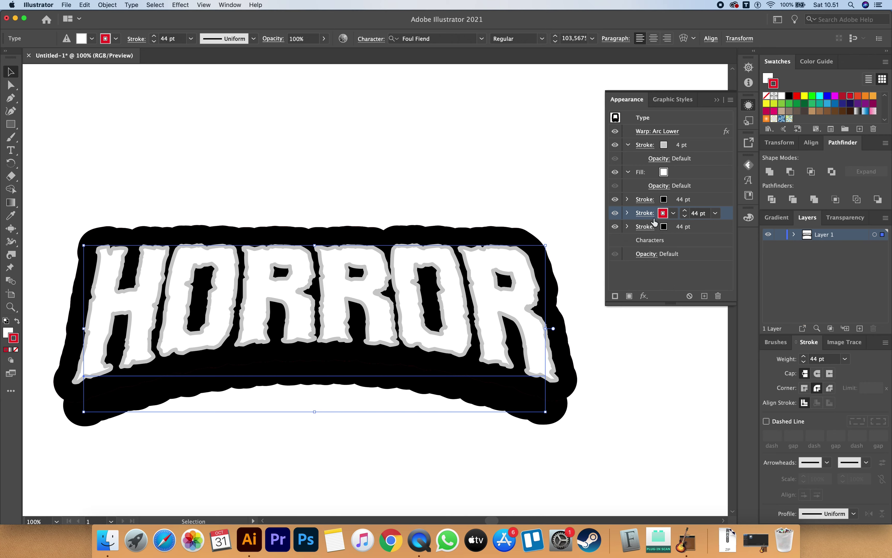
pyautogui.click(643, 297)
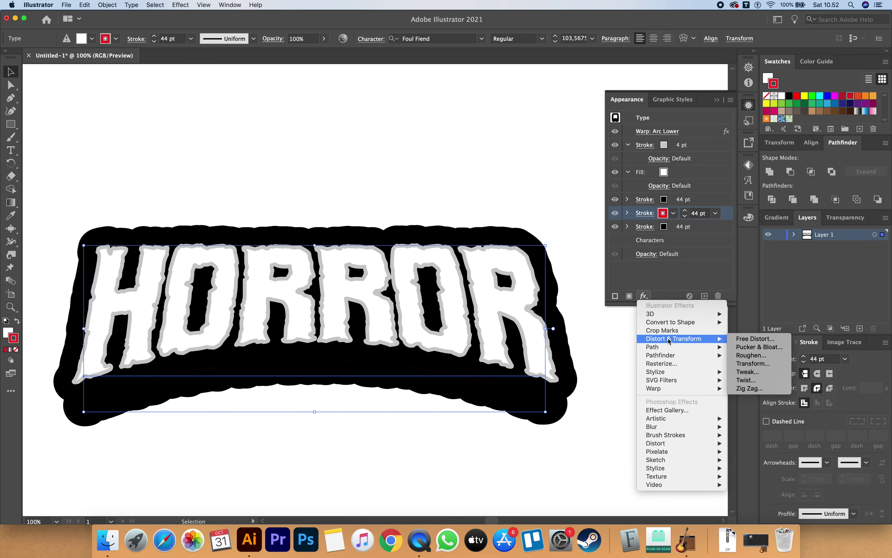
# Add a Transform effect to the red stroke, trying various width and downward offset values
pyautogui.moveTo(673, 339)
pyautogui.click(747, 364)
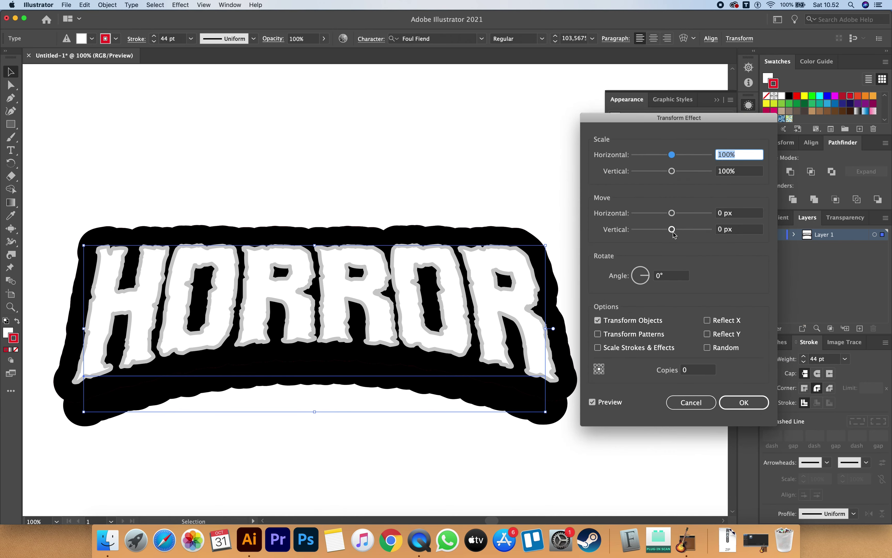
pyautogui.moveTo(672, 229); pyautogui.dragTo(676, 234)
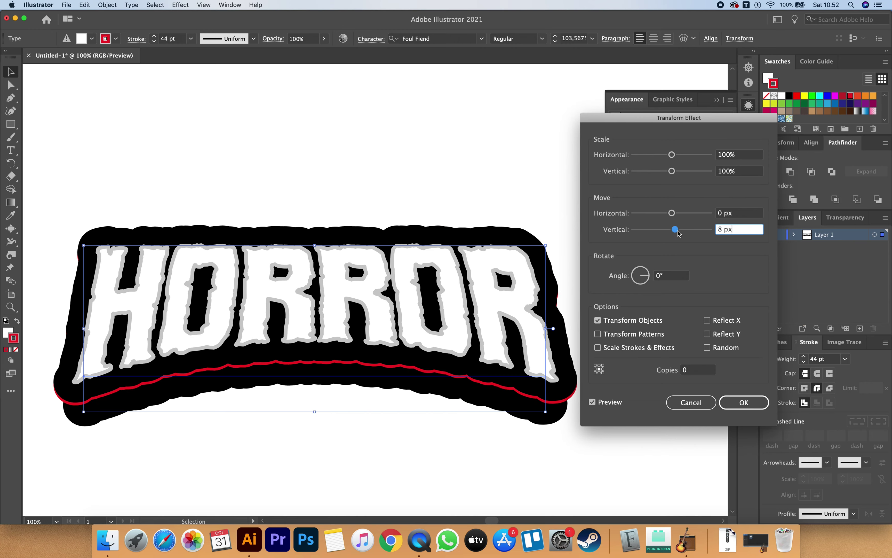
pyautogui.moveTo(679, 233); pyautogui.dragTo(676, 233)
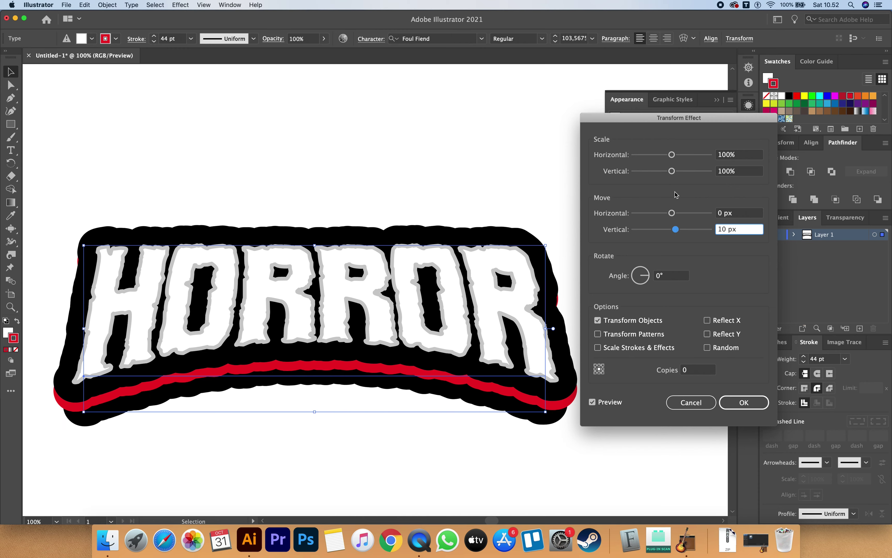
pyautogui.click(672, 172)
pyautogui.moveTo(676, 176); pyautogui.dragTo(679, 173)
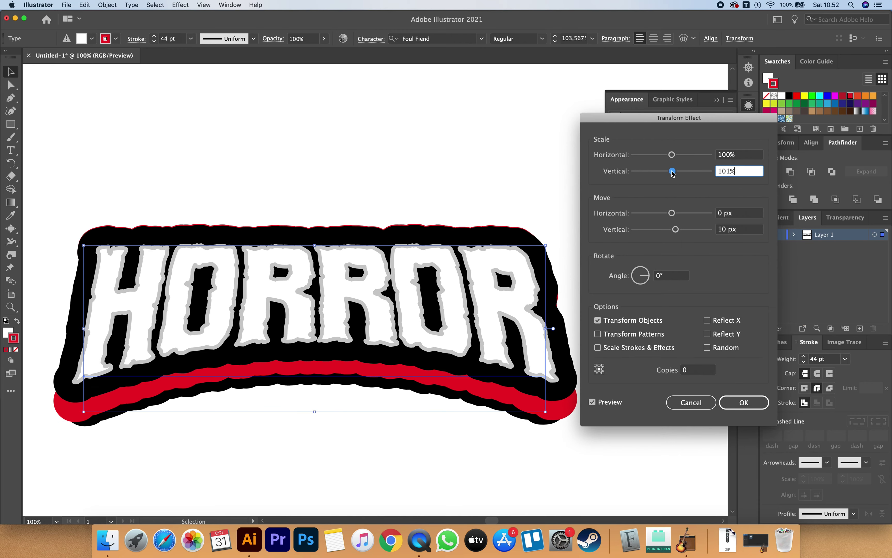
pyautogui.press('Down')
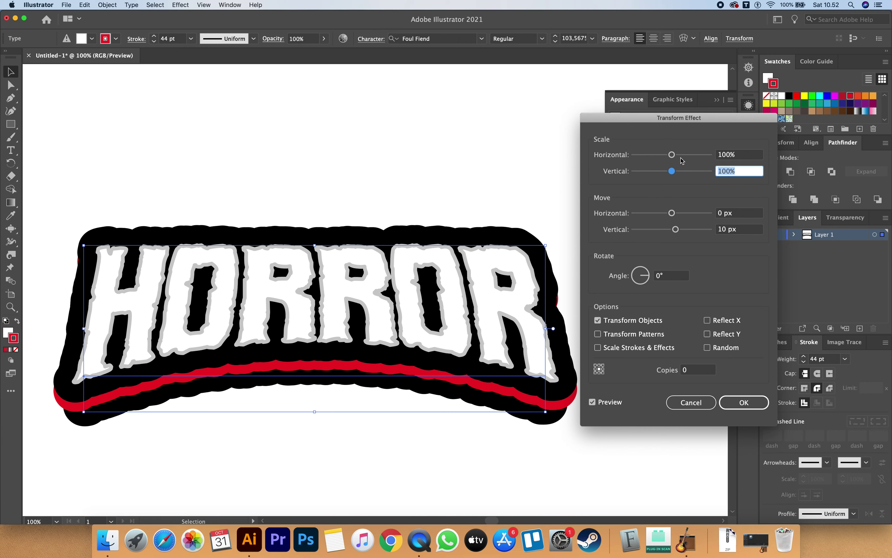
pyautogui.moveTo(672, 155); pyautogui.dragTo(671, 155)
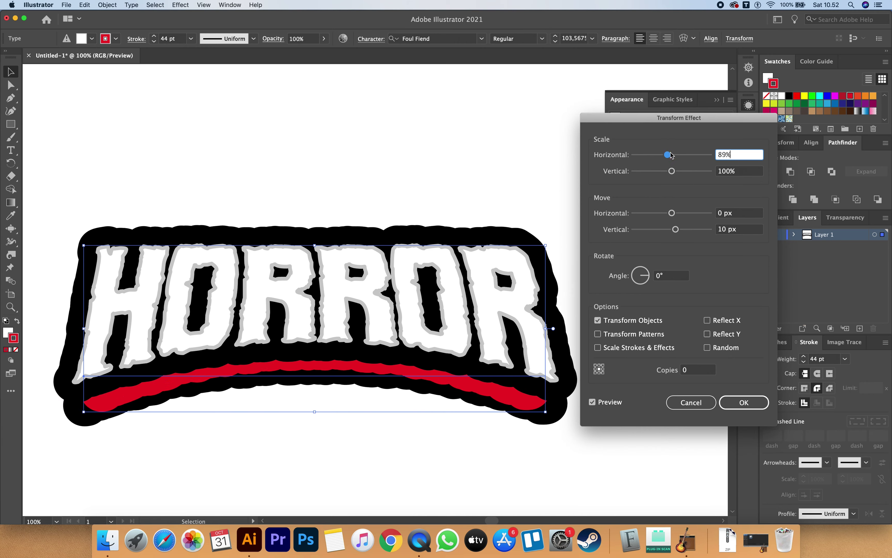
pyautogui.moveTo(680, 230); pyautogui.dragTo(676, 230)
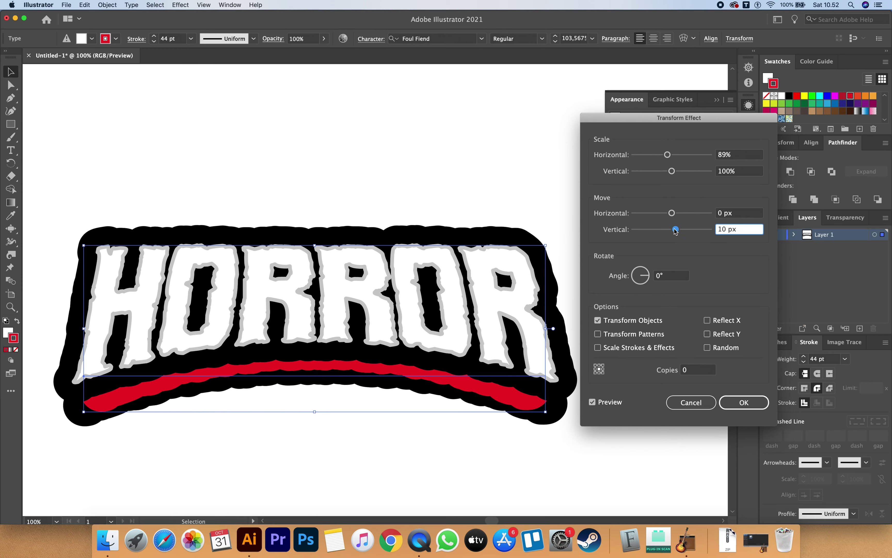
pyautogui.moveTo(667, 155); pyautogui.dragTo(670, 156)
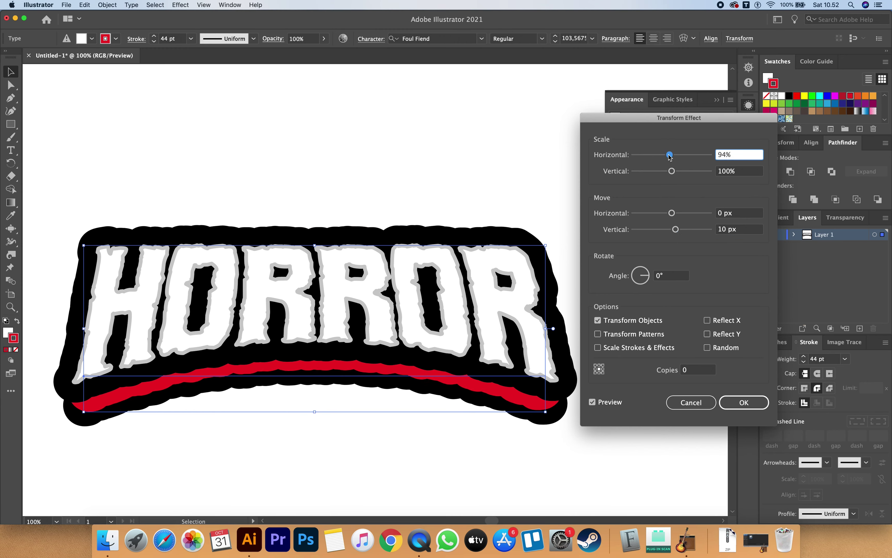
pyautogui.moveTo(675, 230); pyautogui.dragTo(679, 232)
# Settle the red stroke's Transform at 95% horizontal scale and 4 px down, then apply it
pyautogui.press('Down')
pyautogui.press('Down')
pyautogui.press('Down')
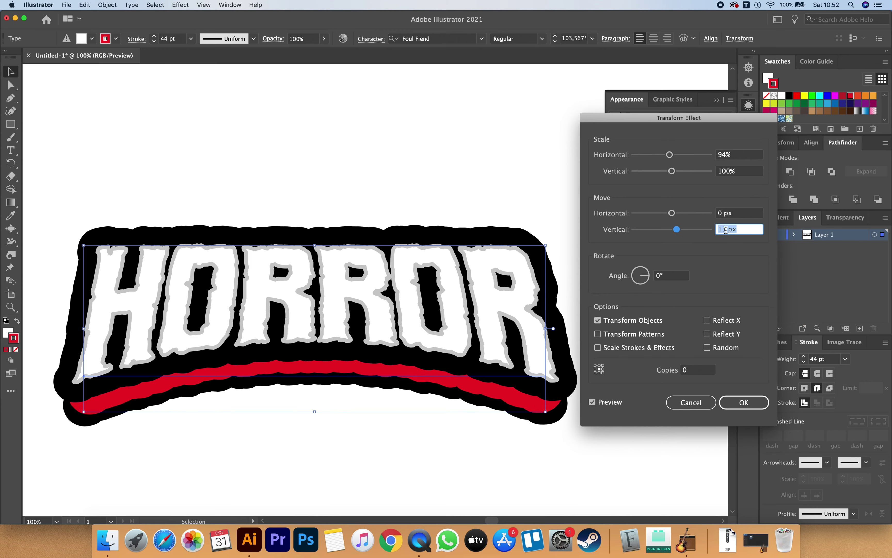
pyautogui.press('Down')
pyautogui.press('Down')
pyautogui.press('Down')
pyautogui.press('Down')
pyautogui.press('Down')
pyautogui.press('Down')
pyautogui.press('Down')
pyautogui.press('Down')
pyautogui.press('Down')
pyautogui.press('Up')
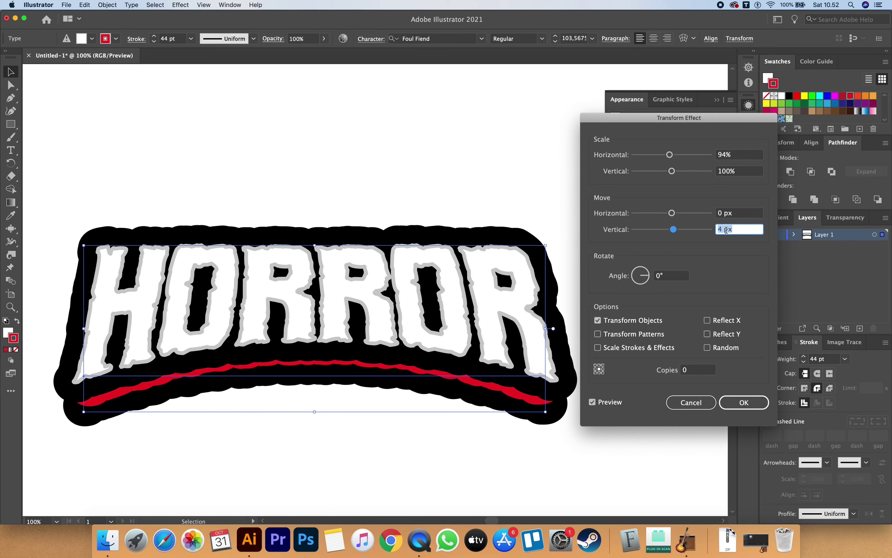
pyautogui.press('Up')
pyautogui.press('Up')
pyautogui.press('Down')
pyautogui.click(729, 155)
pyautogui.press('Up')
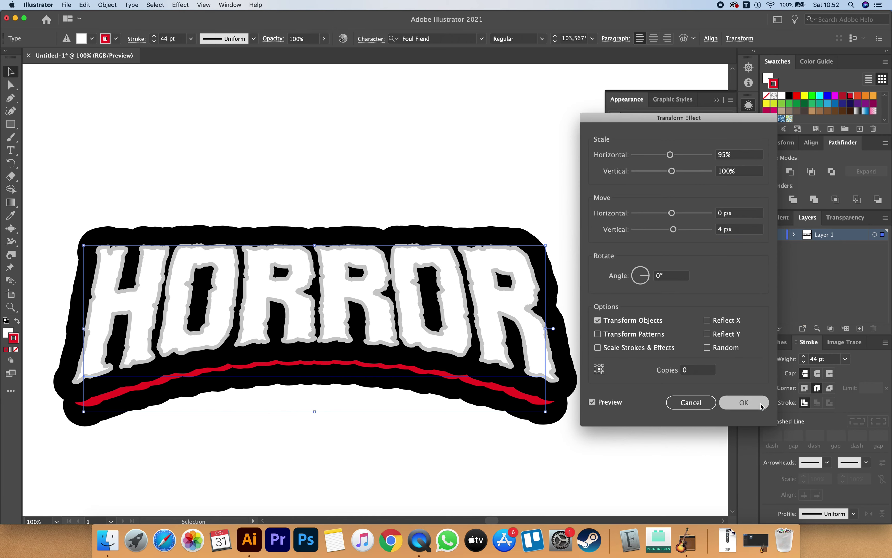
pyautogui.click(745, 403)
# Zoom in and select the HORROR text object
pyautogui.click(601, 243)
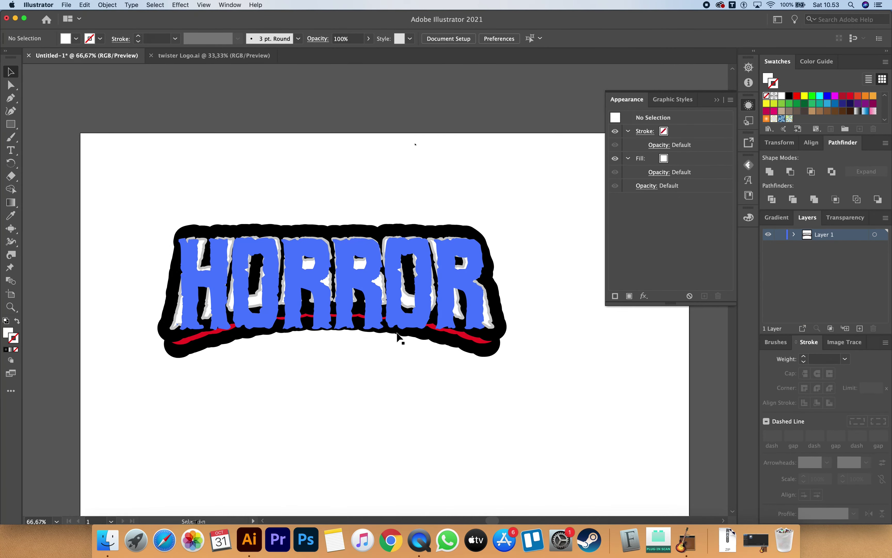
pyautogui.scroll(-1, 418, 343)
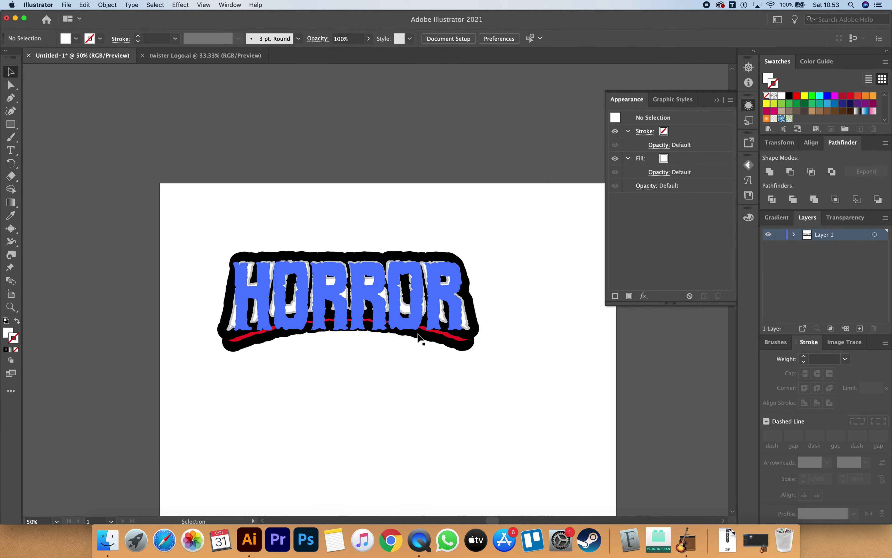
pyautogui.scroll(1, 375, 339)
pyautogui.scroll(1, 375, 339)
pyautogui.click(438, 303)
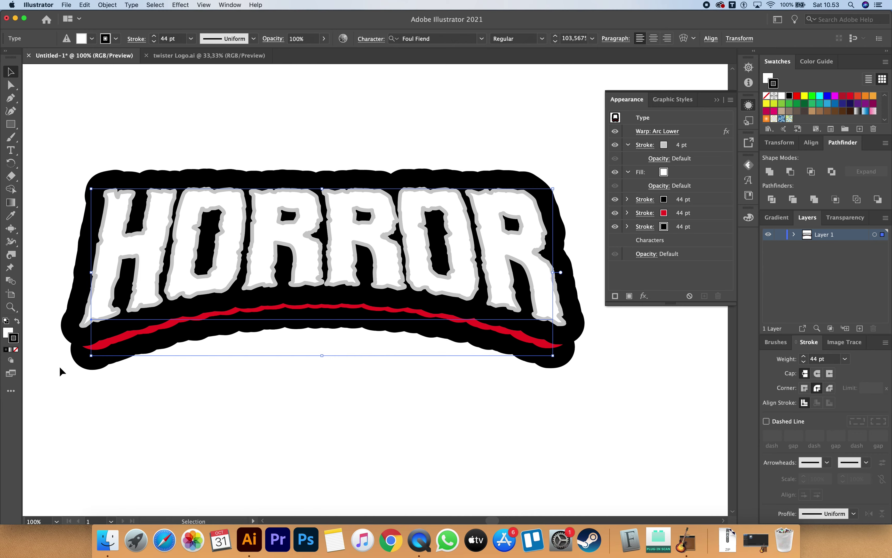
pyautogui.doubleClick(265, 338)
pyautogui.scroll(-2, 279, 328)
pyautogui.scroll(1, 630, 329)
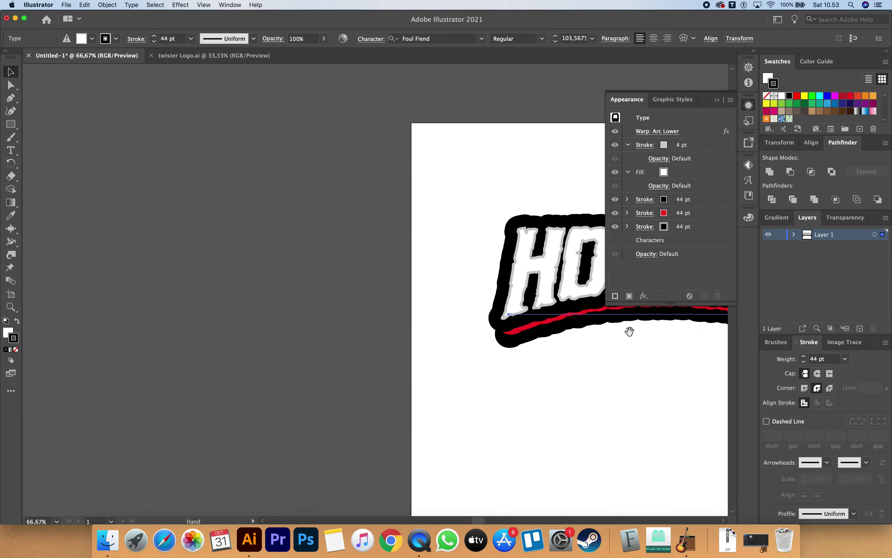
# Move the HORROR sticker left onto the grey pasteboard and reselect it
pyautogui.moveTo(521, 257); pyautogui.dragTo(50, 259)
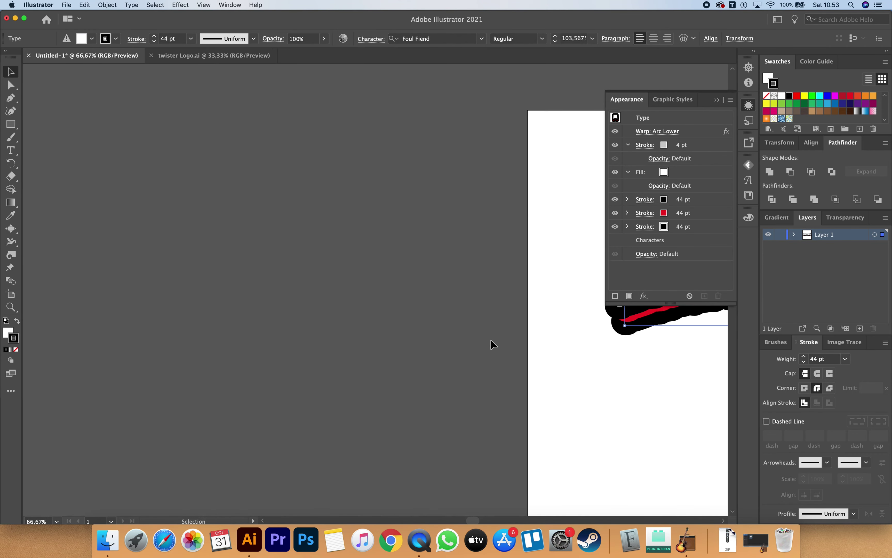
pyautogui.moveTo(654, 328); pyautogui.dragTo(107, 315)
pyautogui.click(255, 368)
pyautogui.hotkey('ctrl', '1')
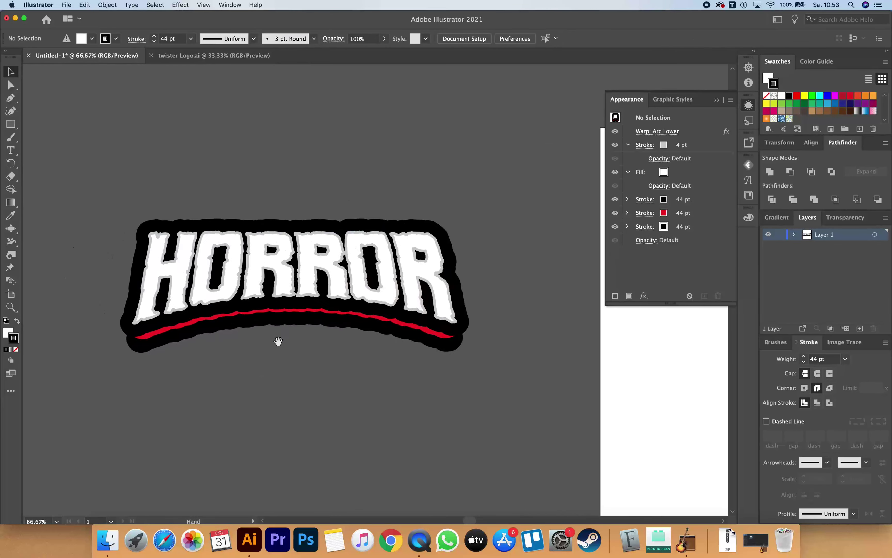
pyautogui.click(272, 283)
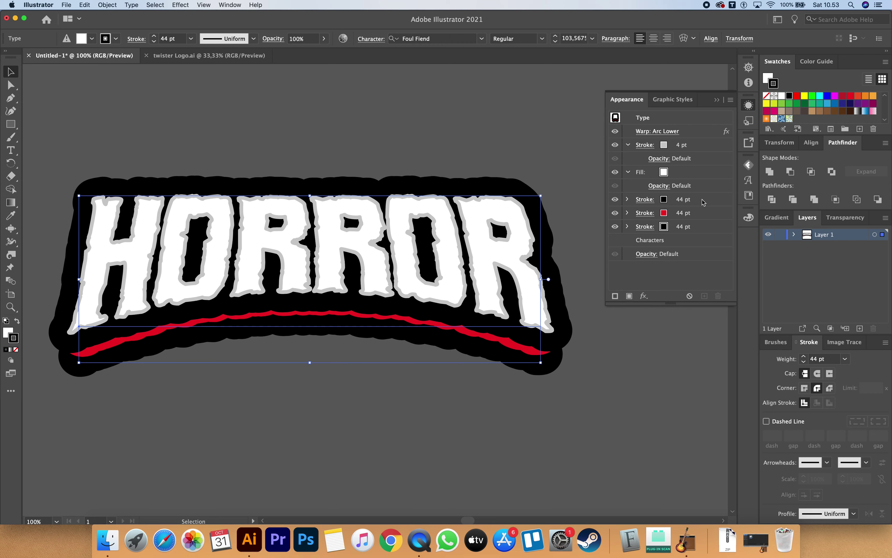
# Duplicate the first black stroke to the stack bottom as a light grey 60 pt outline
pyautogui.click(703, 201)
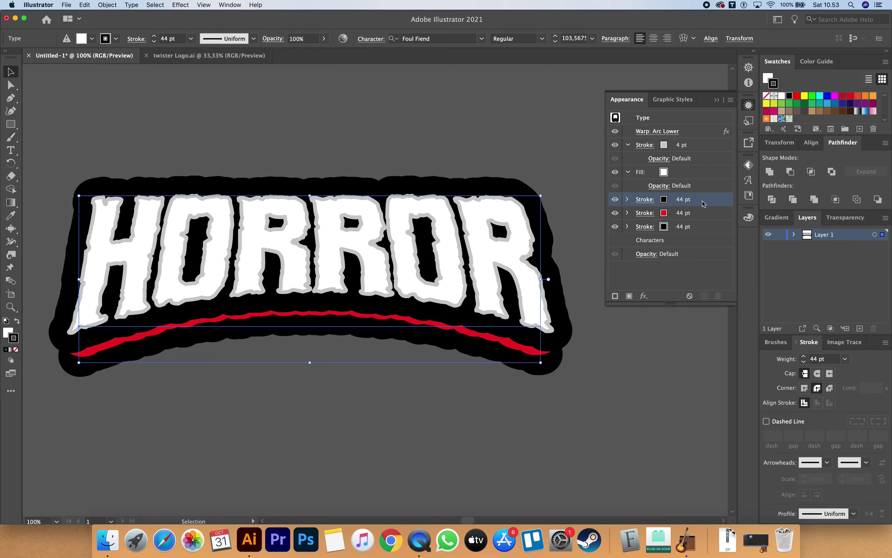
pyautogui.moveTo(728, 201); pyautogui.dragTo(714, 233)
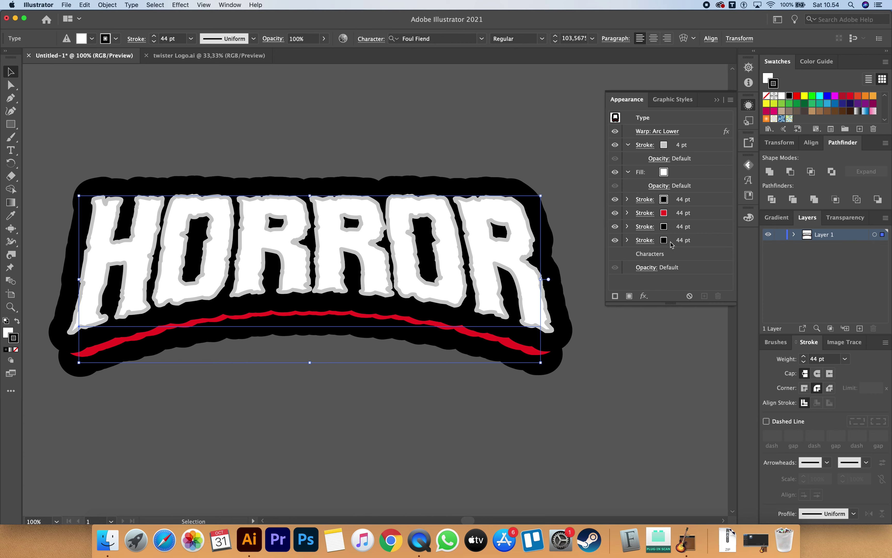
pyautogui.click(666, 242)
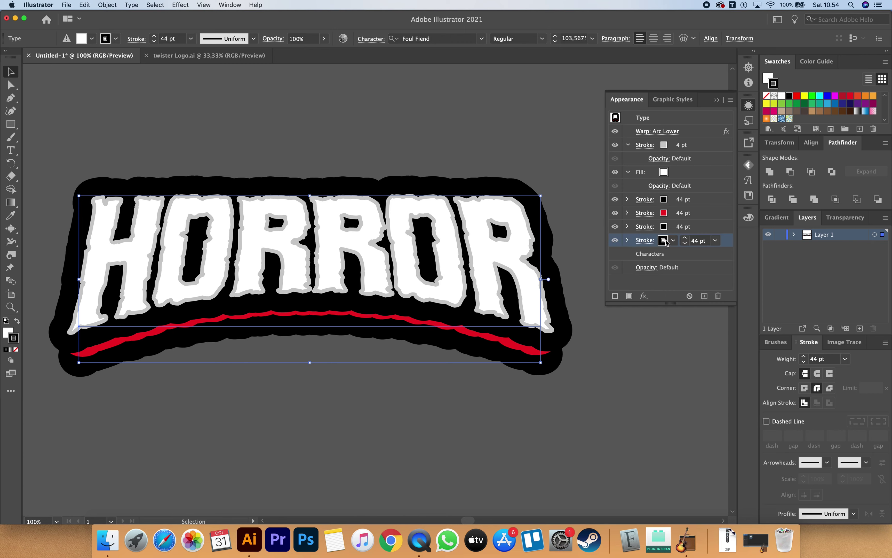
pyautogui.click(666, 241)
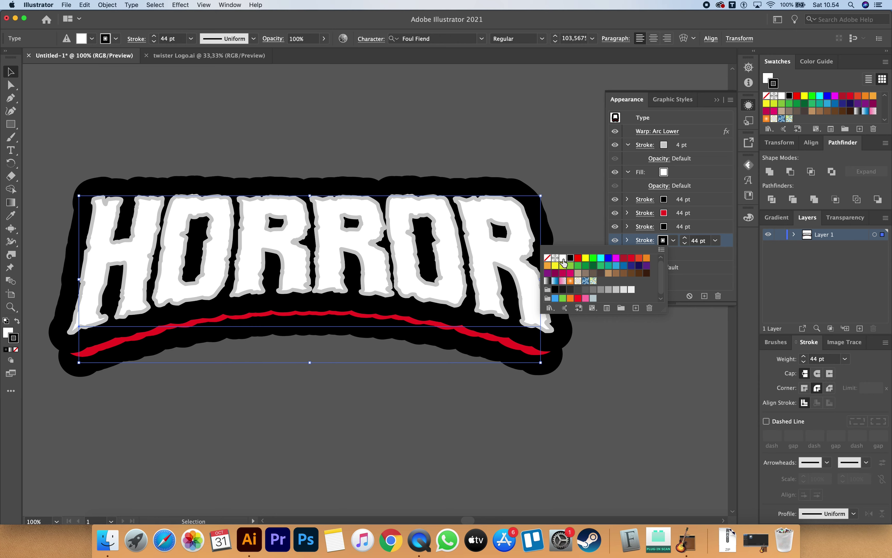
pyautogui.click(563, 257)
pyautogui.click(616, 290)
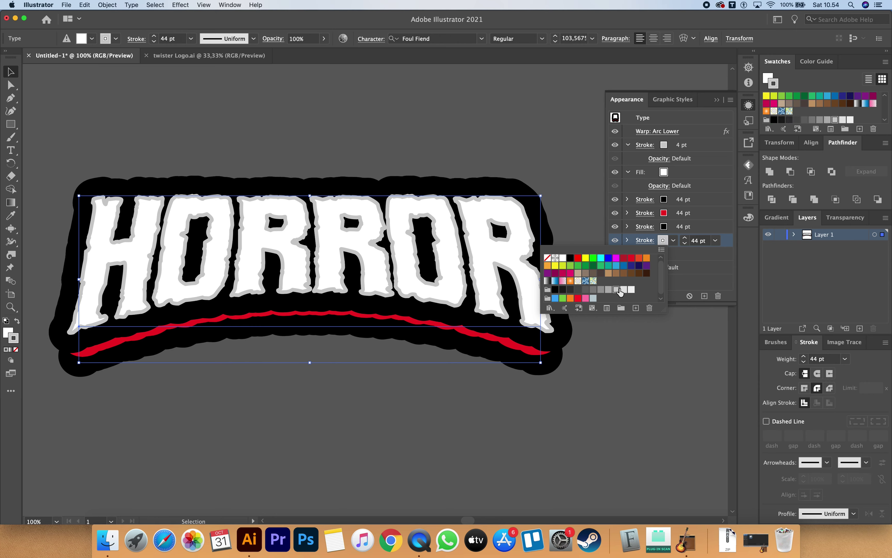
pyautogui.click(702, 240)
pyautogui.press('Up')
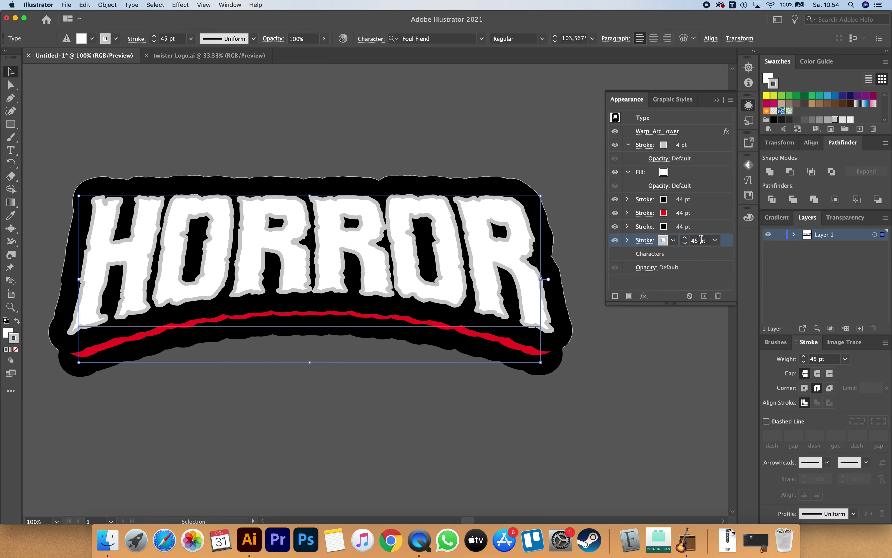
pyautogui.press('Up')
pyautogui.press('Up')
pyautogui.press('Up')
pyautogui.press('Up')
pyautogui.press('Up')
pyautogui.press('Up')
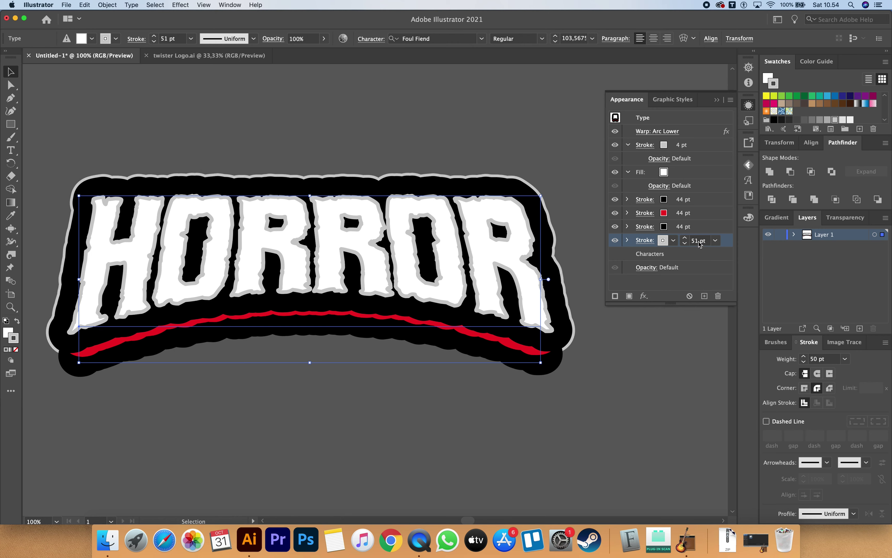
pyautogui.press('Up')
pyautogui.press('Up')
pyautogui.press('Up')
pyautogui.press('Up')
pyautogui.press('Up')
pyautogui.press('Up')
pyautogui.press('Up')
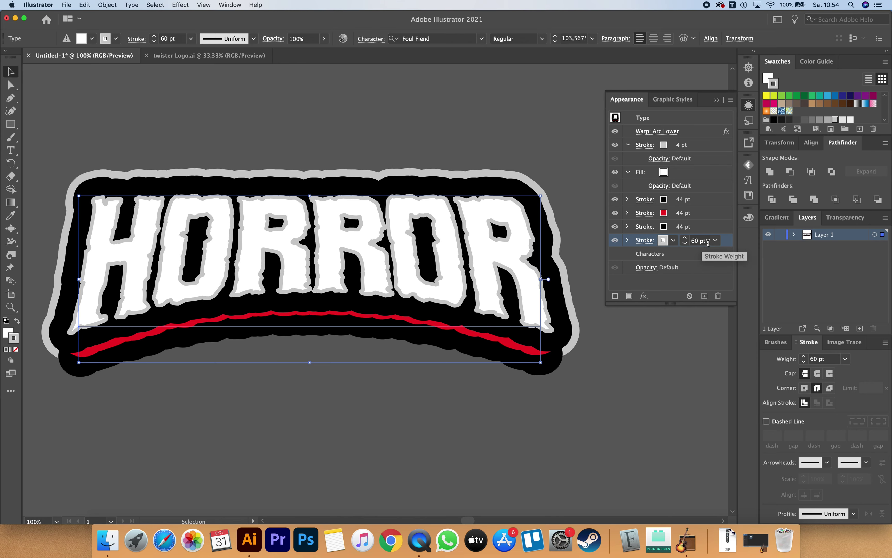
pyautogui.click(703, 258)
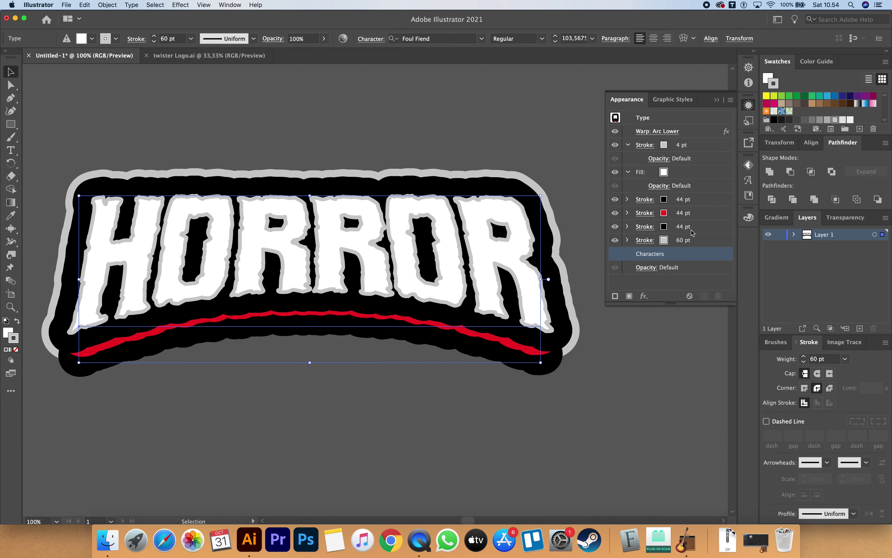
# Duplicate the third black stroke below the 60 pt stroke, coloured light grey at 60 pt
pyautogui.click(700, 228)
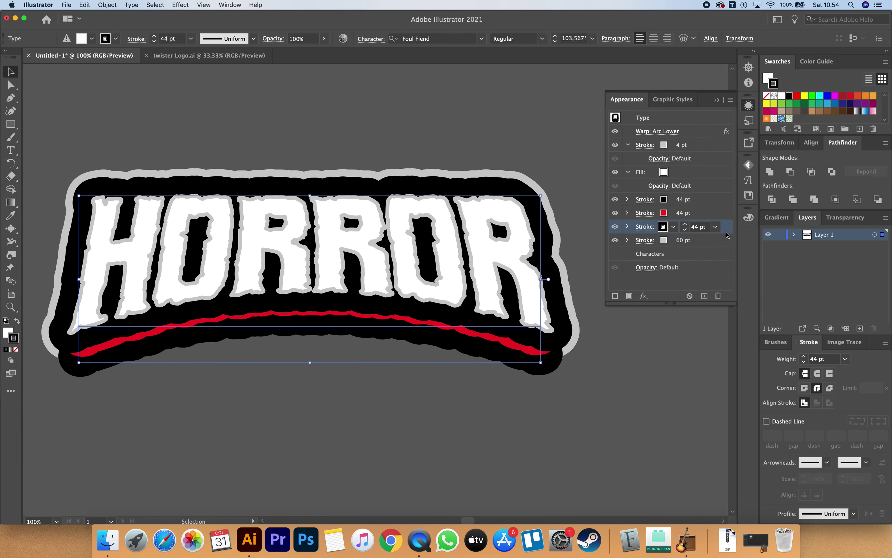
pyautogui.moveTo(729, 231); pyautogui.dragTo(726, 247)
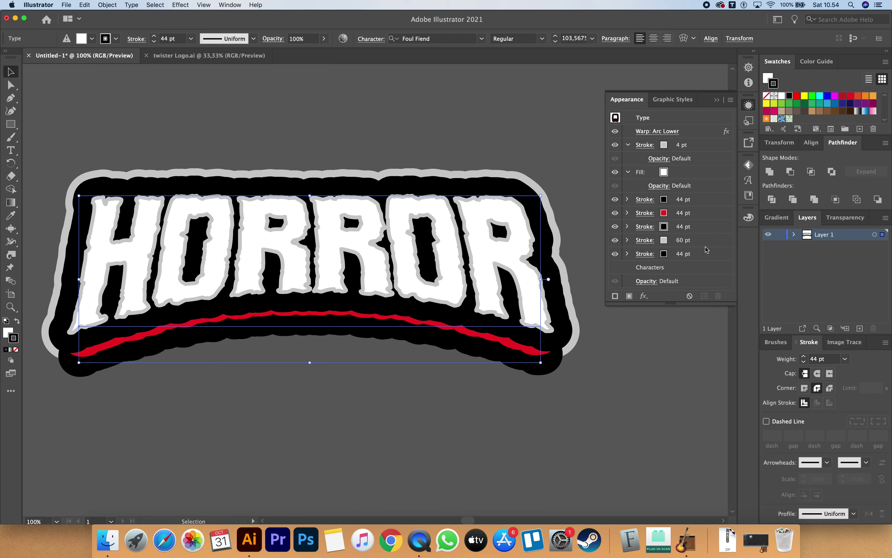
pyautogui.click(664, 254)
pyautogui.click(616, 303)
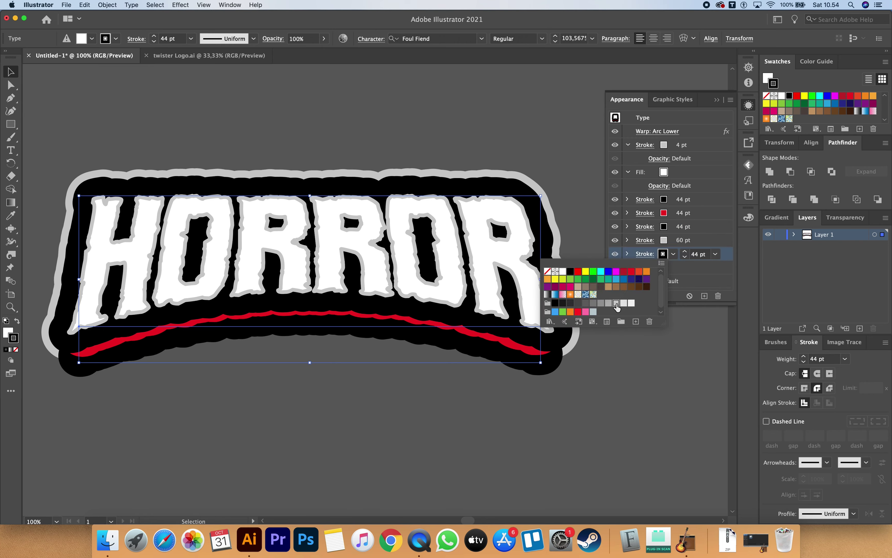
pyautogui.click(684, 245)
pyautogui.doubleClick(698, 241)
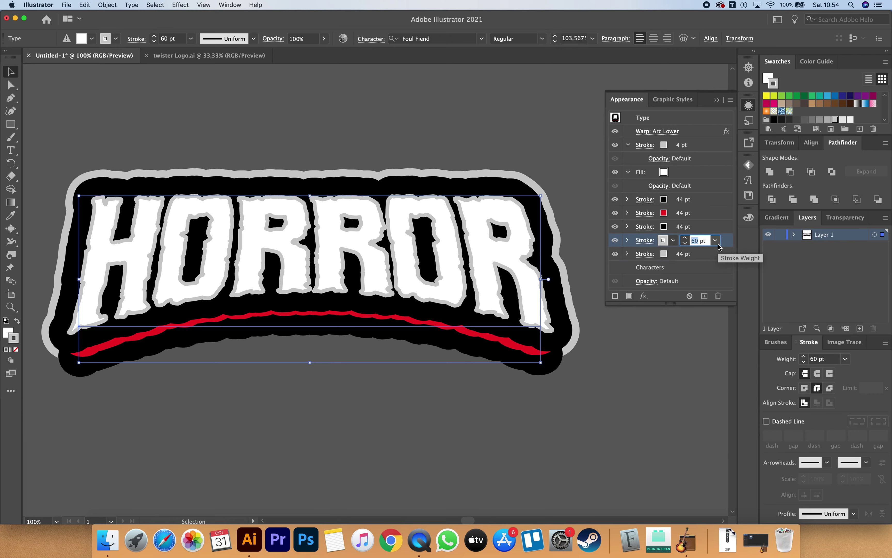
pyautogui.click(684, 257)
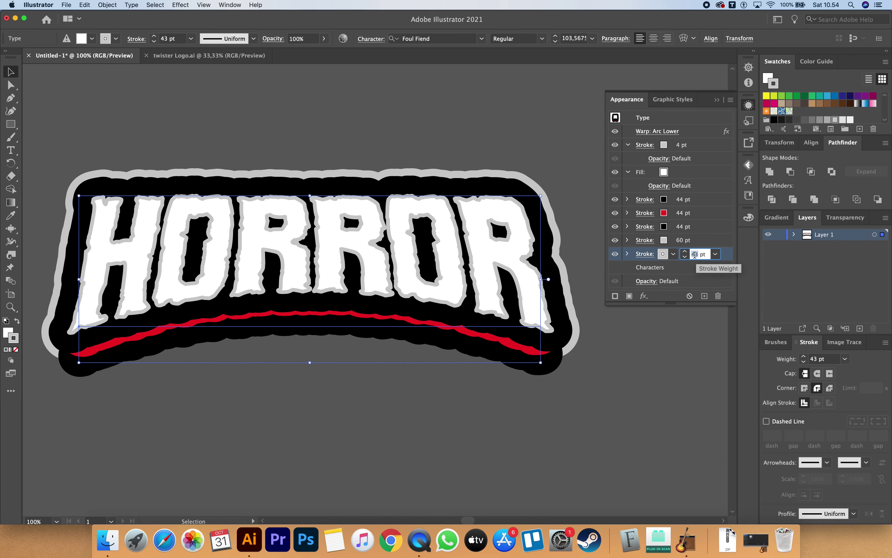
pyautogui.write('a')
pyautogui.write('60')
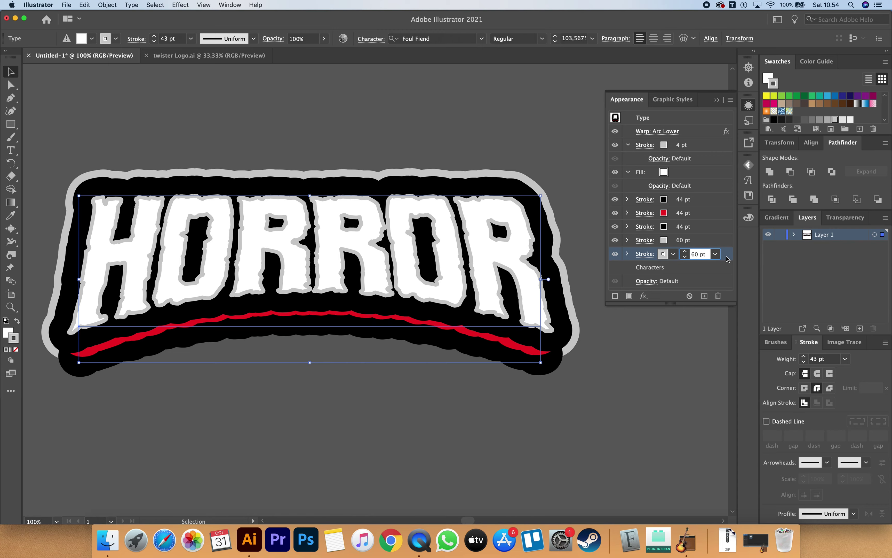
pyautogui.press('Return')
# Deselect and reframe the view to inspect the widened grey sticker outline
pyautogui.click(355, 380)
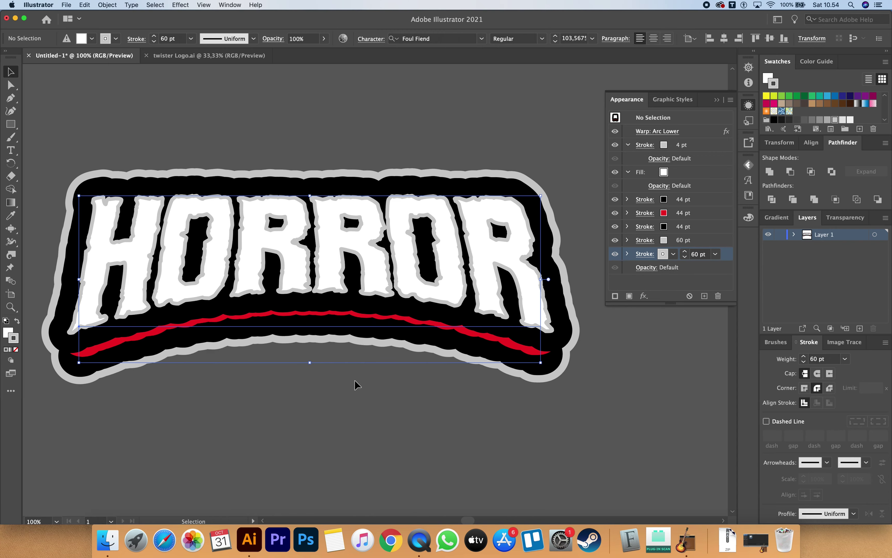
pyautogui.press('super+minus')
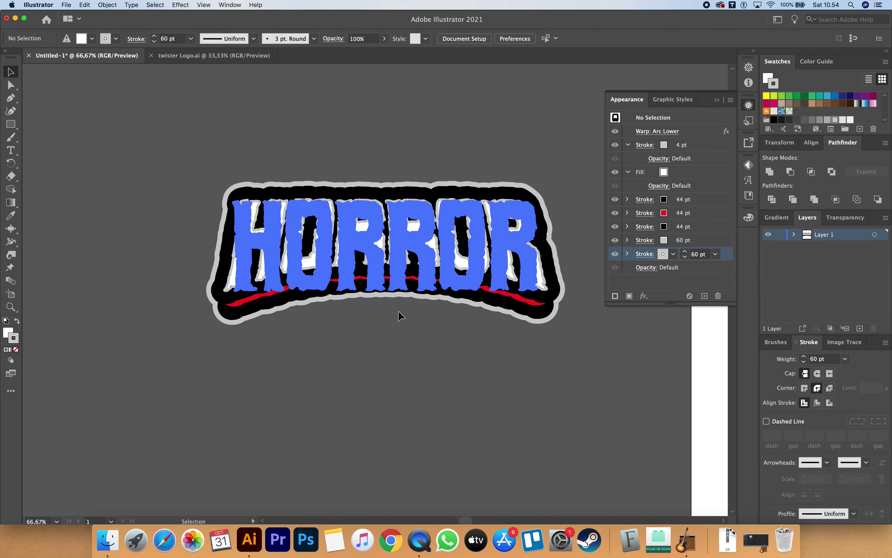
pyautogui.moveTo(385, 321); pyautogui.dragTo(315, 358)
pyautogui.press('super+plus')
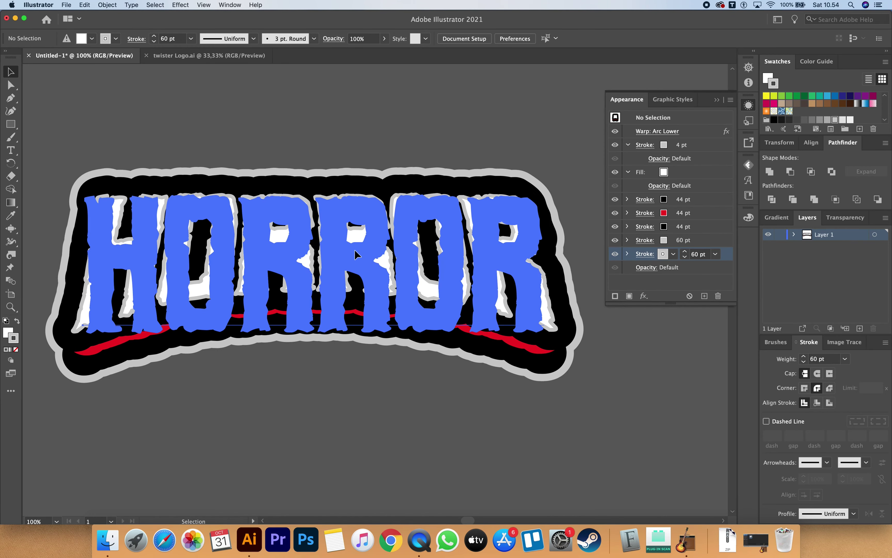
pyautogui.click(356, 254)
pyautogui.click(394, 135)
# Fill the HORROR text with a gradient whose right stop is dark grey
pyautogui.click(300, 261)
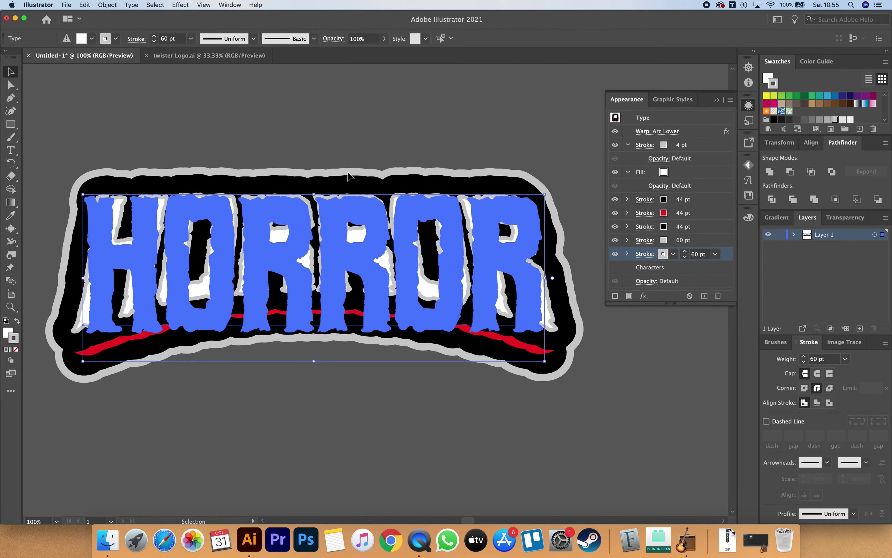
pyautogui.click(664, 172)
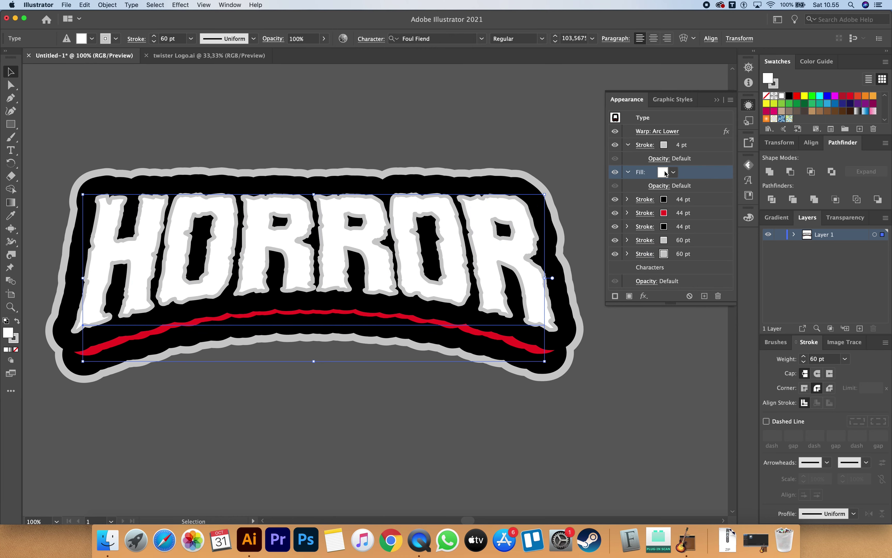
pyautogui.click(663, 172)
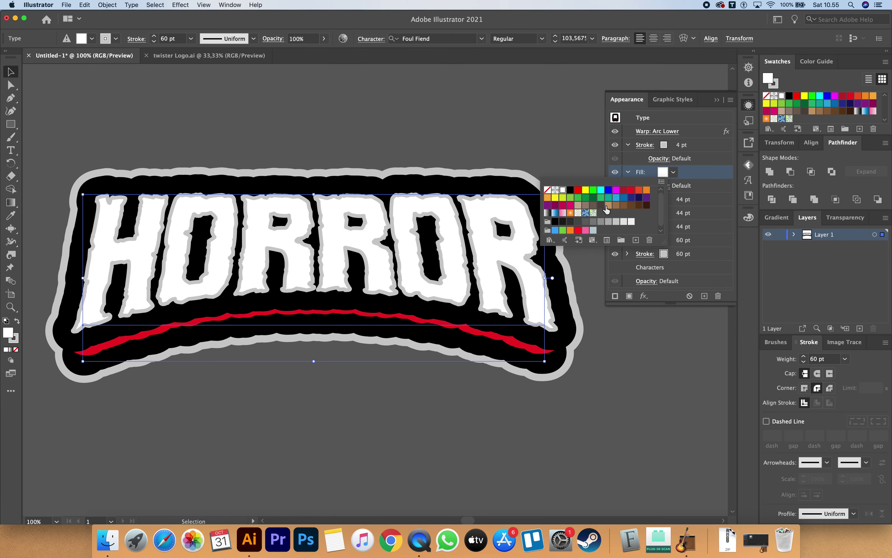
pyautogui.click(548, 213)
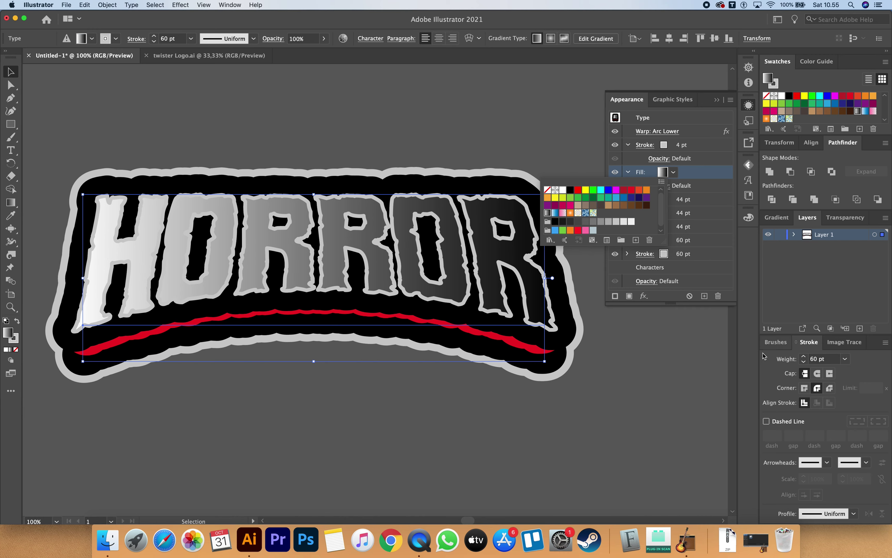
pyautogui.click(779, 221)
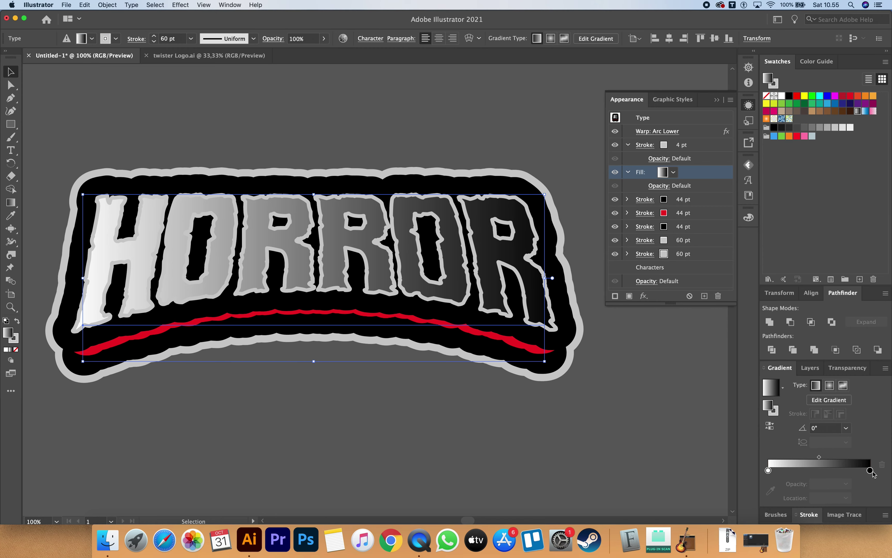
pyautogui.click(870, 470)
pyautogui.moveTo(869, 473); pyautogui.dragTo(873, 473)
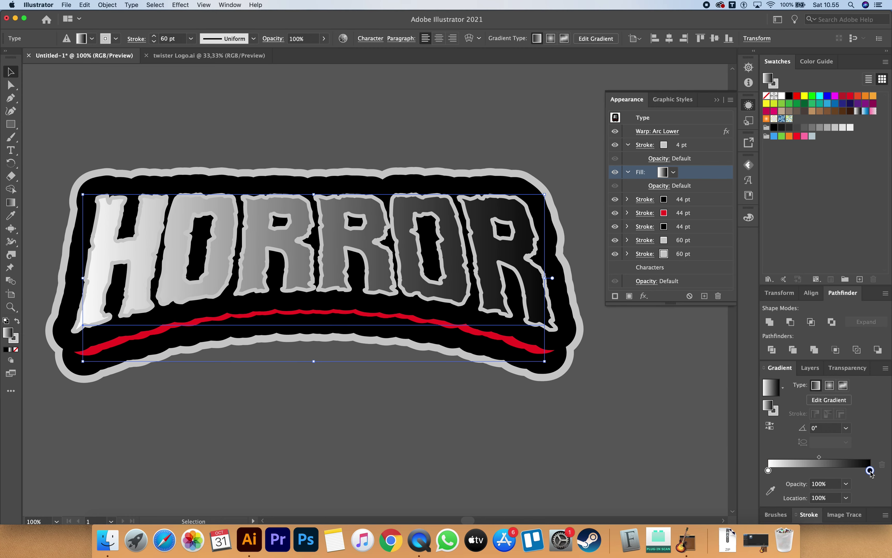
pyautogui.doubleClick(870, 471)
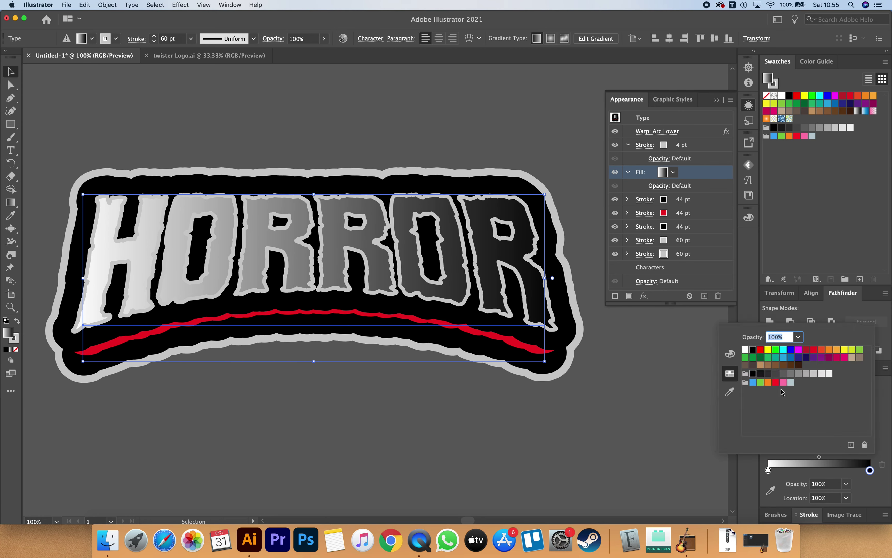
pyautogui.click(806, 374)
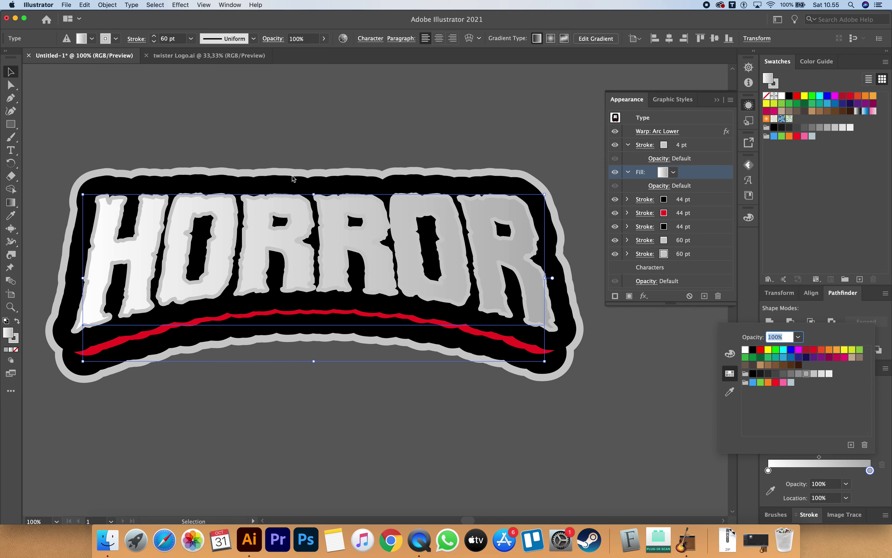
pyautogui.click(798, 375)
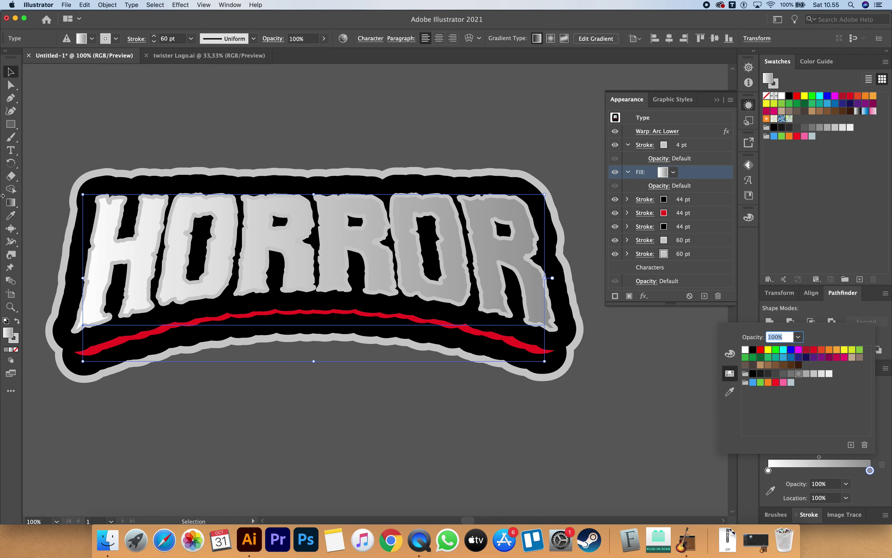
# Try dragging the gradient direction across the letters, undoing the attempts
pyautogui.click(11, 202)
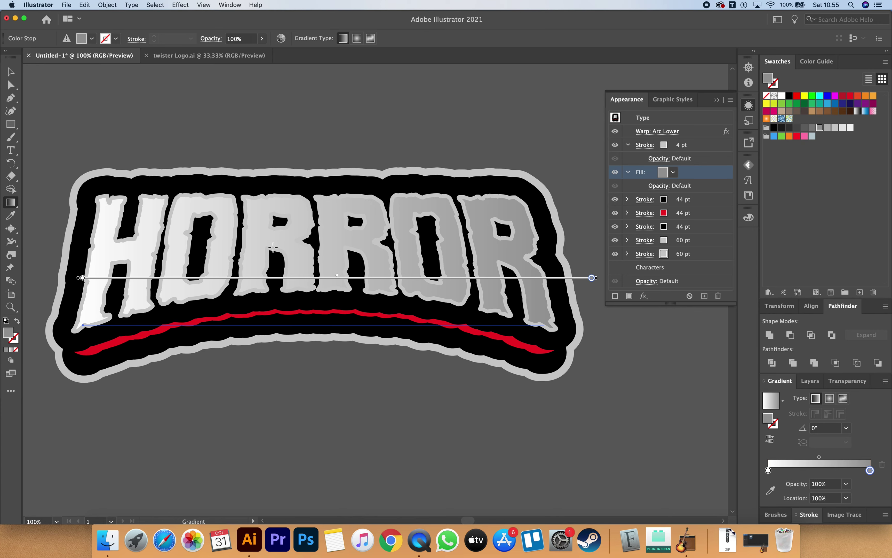
pyautogui.moveTo(330, 265)
pyautogui.mouseDown()
pyautogui.moveTo(364, 284)
pyautogui.moveTo(360, 274)
pyautogui.mouseUp()
pyautogui.press('super+z')
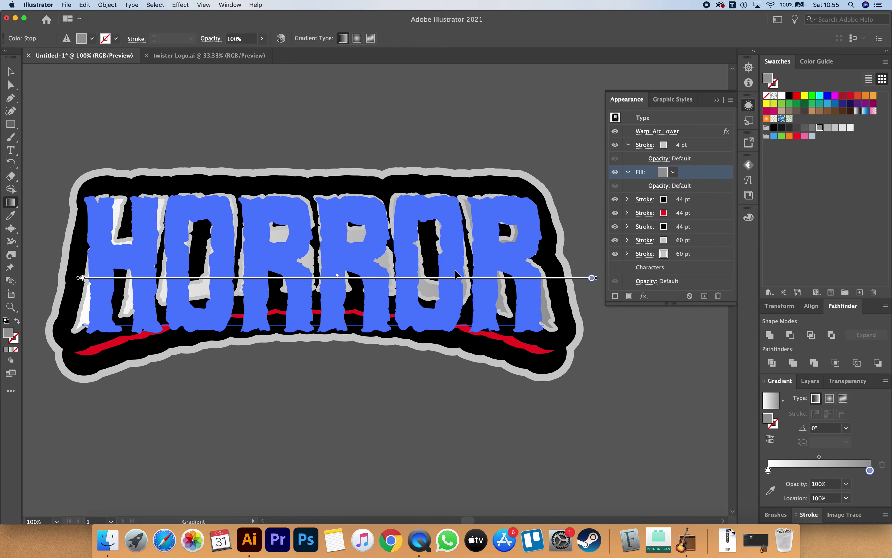
pyautogui.press('super+shift+z')
pyautogui.press('super+z')
pyautogui.press('super+shift+z')
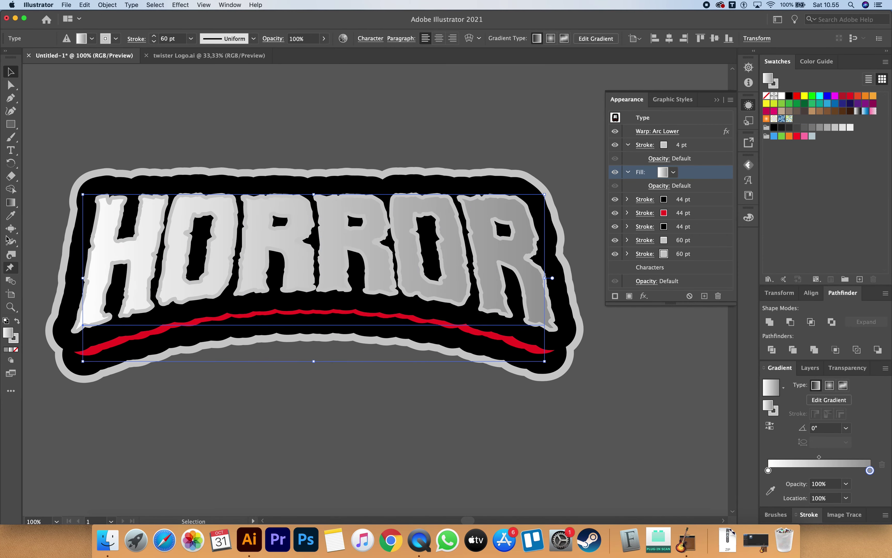
pyautogui.moveTo(304, 235); pyautogui.dragTo(317, 281)
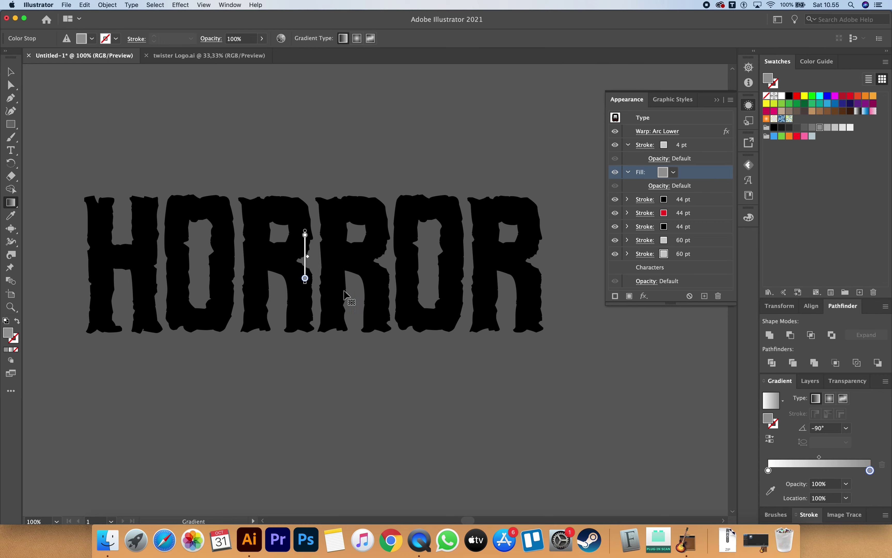
pyautogui.press('super+z')
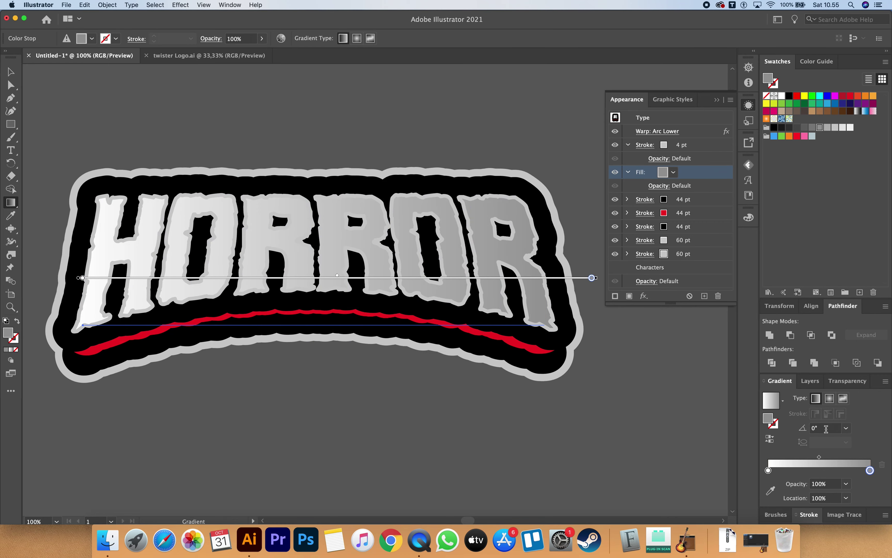
# Set the gradient angle to -90° so it runs white at top to grey below
pyautogui.click(826, 428)
pyautogui.press('Down')
pyautogui.press('Down')
pyautogui.press('Down')
pyautogui.press('Down')
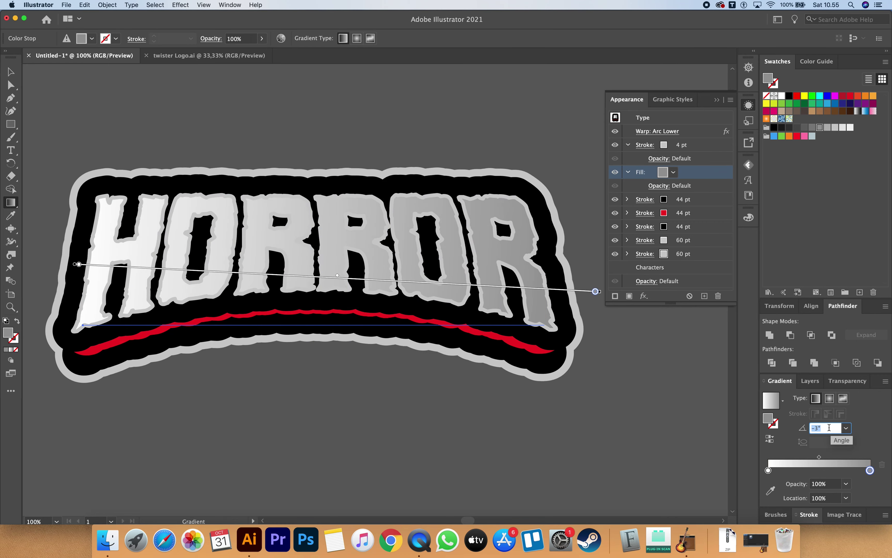
pyautogui.press('Down')
pyautogui.press('Down')
pyautogui.press('Down')
pyautogui.press('Down')
pyautogui.press('Down')
pyautogui.press('Down')
pyautogui.press('Down')
pyautogui.press('Down')
pyautogui.press('Down')
pyautogui.press('Down')
pyautogui.press('Down')
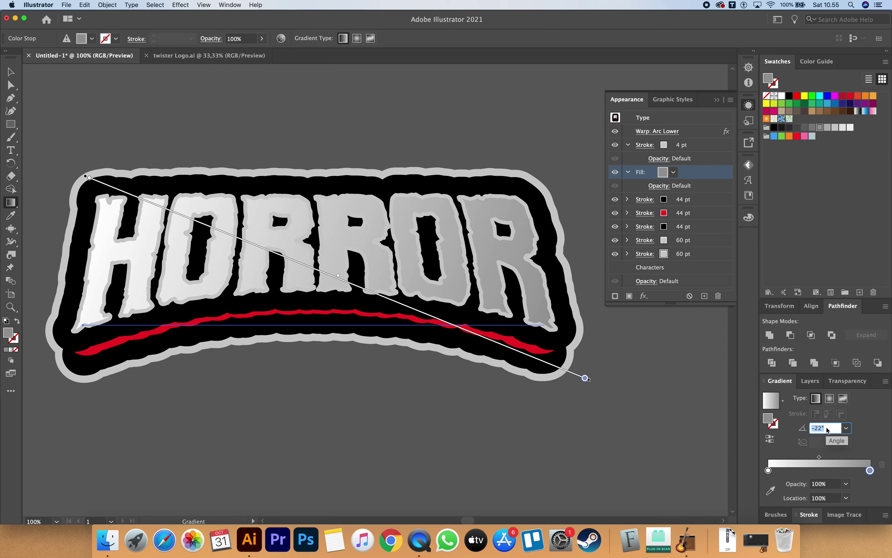
pyautogui.press('Down')
pyautogui.press('Down')
pyautogui.press('Down')
pyautogui.press('Down')
pyautogui.press('Down')
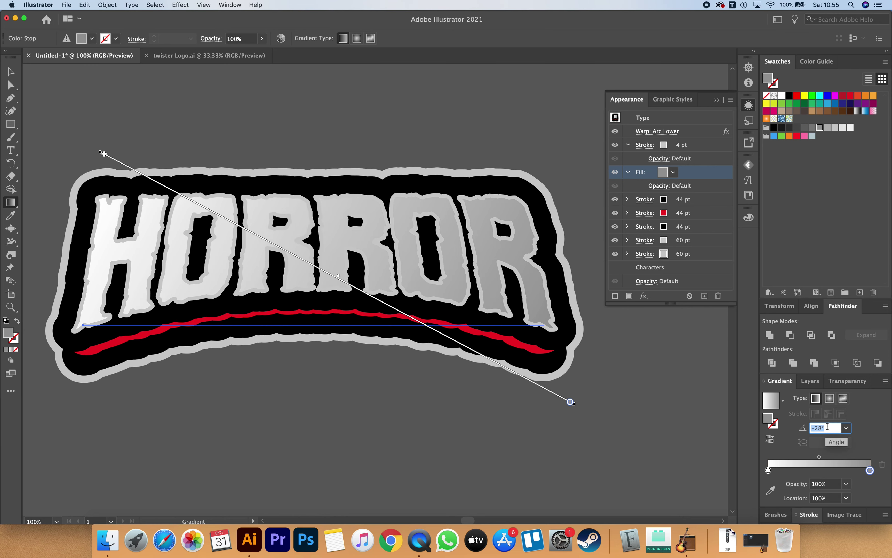
pyautogui.press('Down')
pyautogui.press('Down')
pyautogui.press('Down')
pyautogui.press('Down')
pyautogui.press('Return')
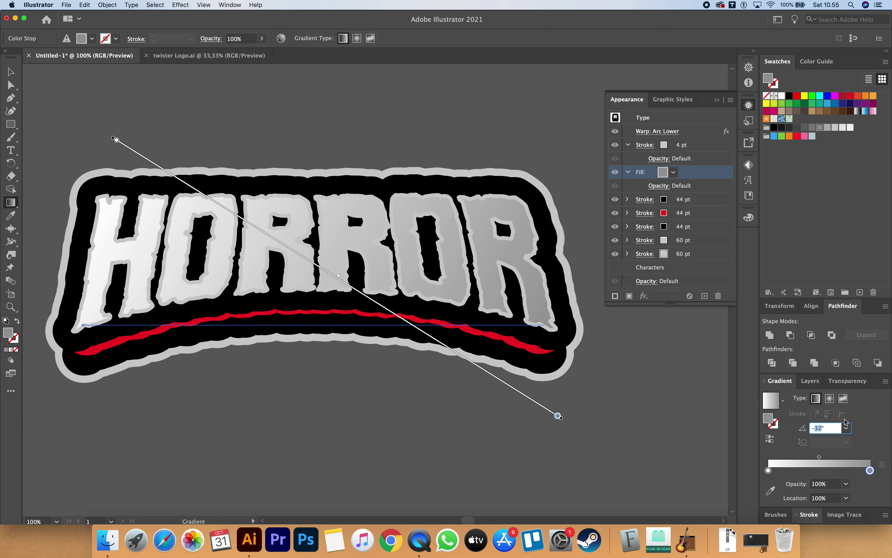
pyautogui.write('90')
pyautogui.press('Return')
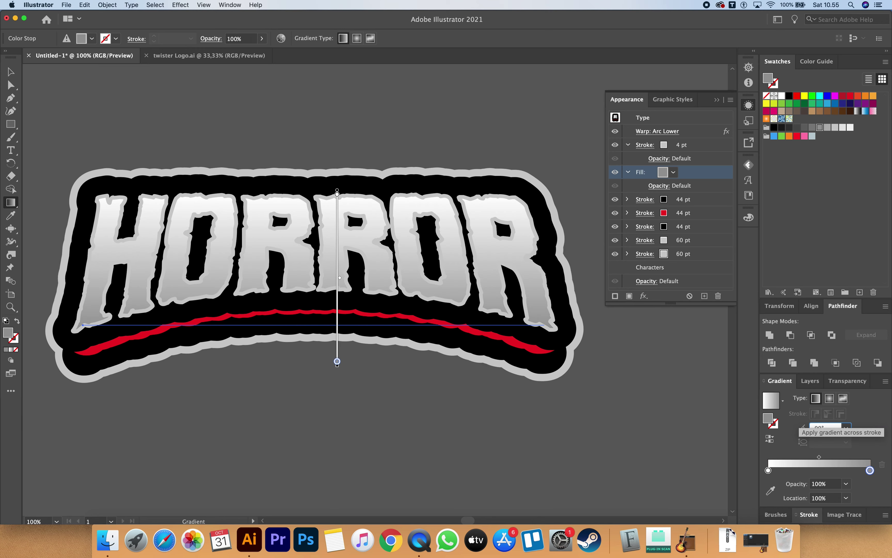
# Position the gradient stops for a hard white-to-grey split near 33%, then deselect and zoom out
pyautogui.moveTo(870, 470)
pyautogui.mouseDown()
pyautogui.moveTo(797, 470)
pyautogui.moveTo(869, 470)
pyautogui.mouseUp()
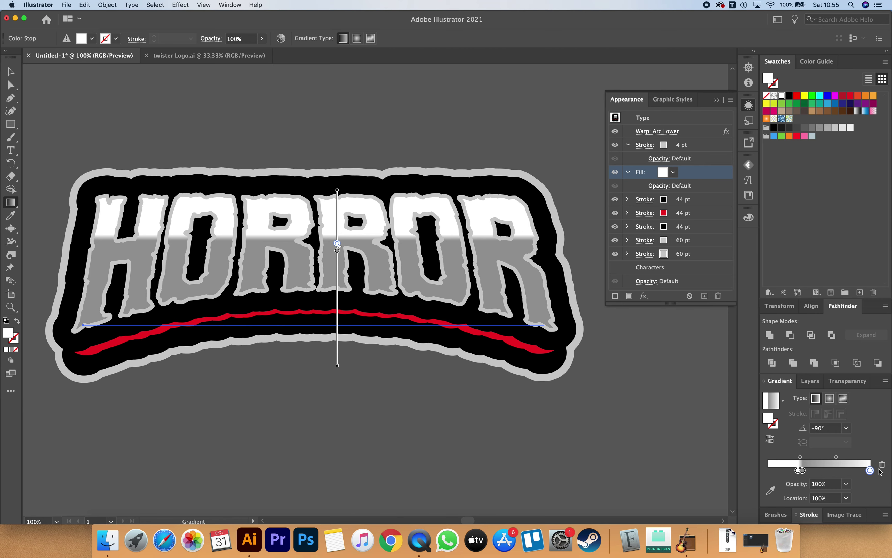
pyautogui.click(801, 470)
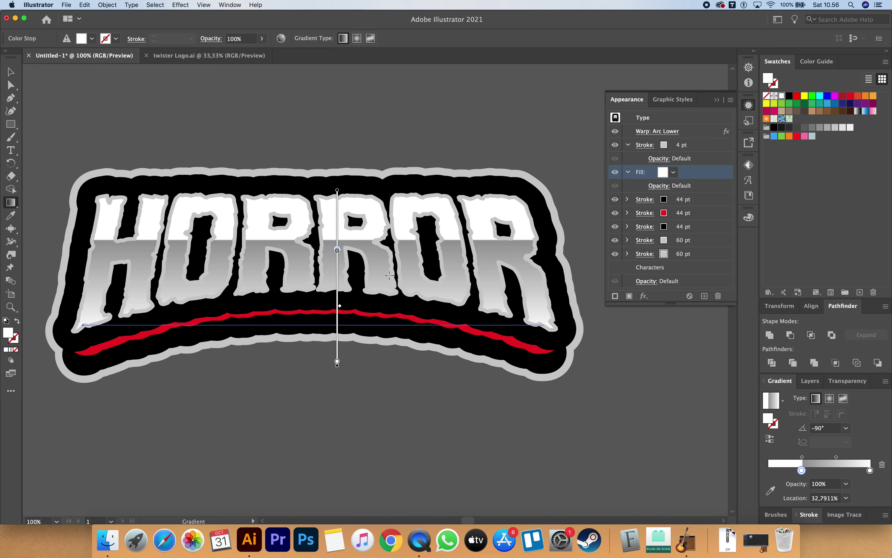
pyautogui.click(339, 271)
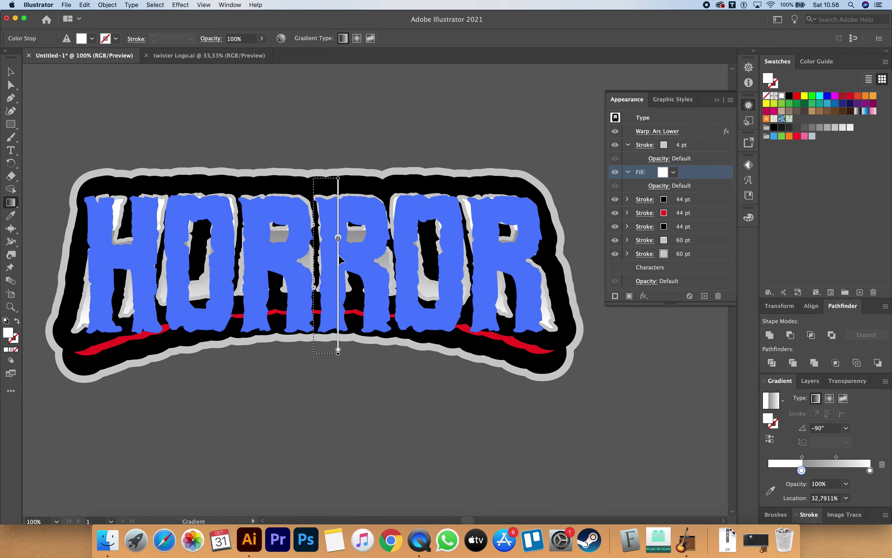
pyautogui.press('Escape')
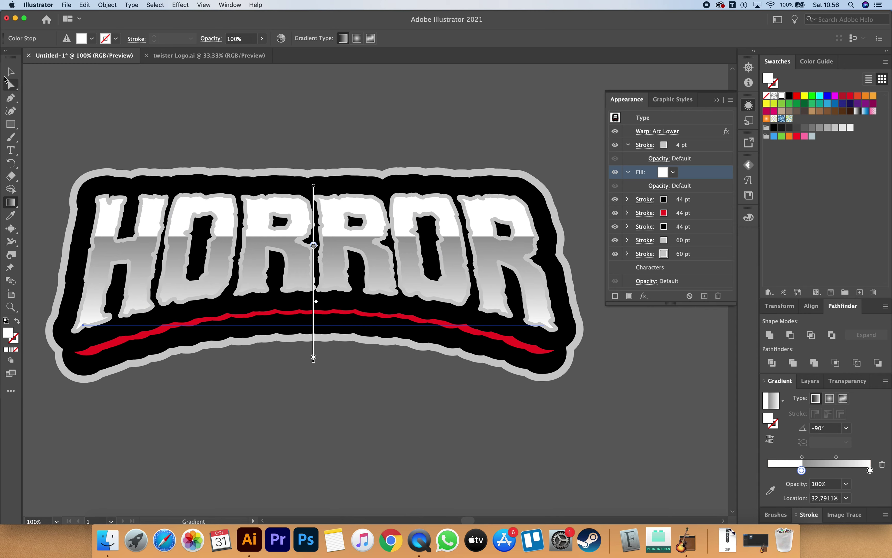
pyautogui.press('super+shift+a')
pyautogui.press('super+minus')
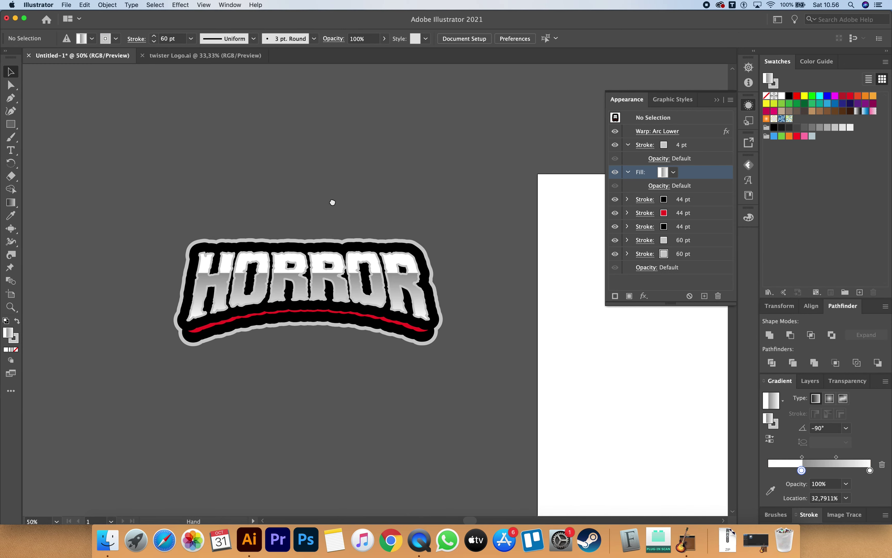
# Pan around the finished sticker, then bring up the twister Logo.ai document
pyautogui.click(334, 298)
pyautogui.click(254, 170)
pyautogui.hscroll(1, 227, 162)
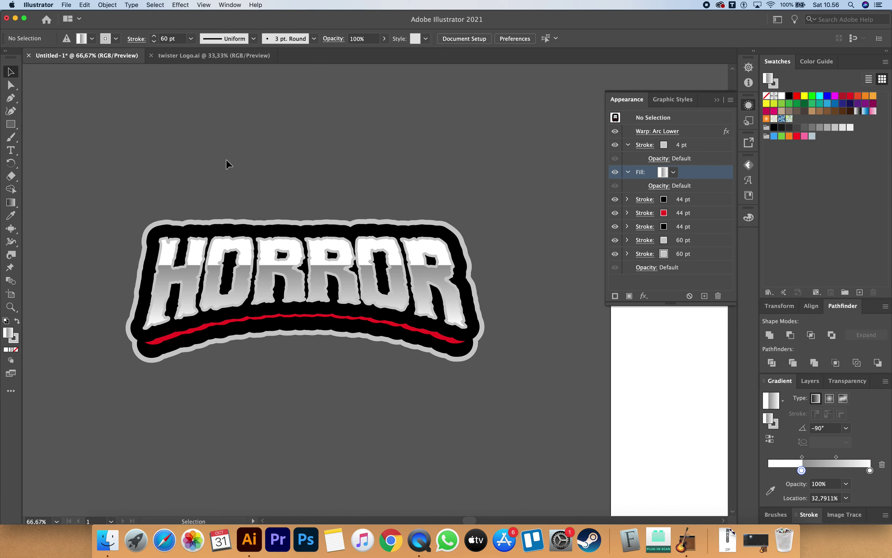
pyautogui.moveTo(247, 180); pyautogui.dragTo(214, 186)
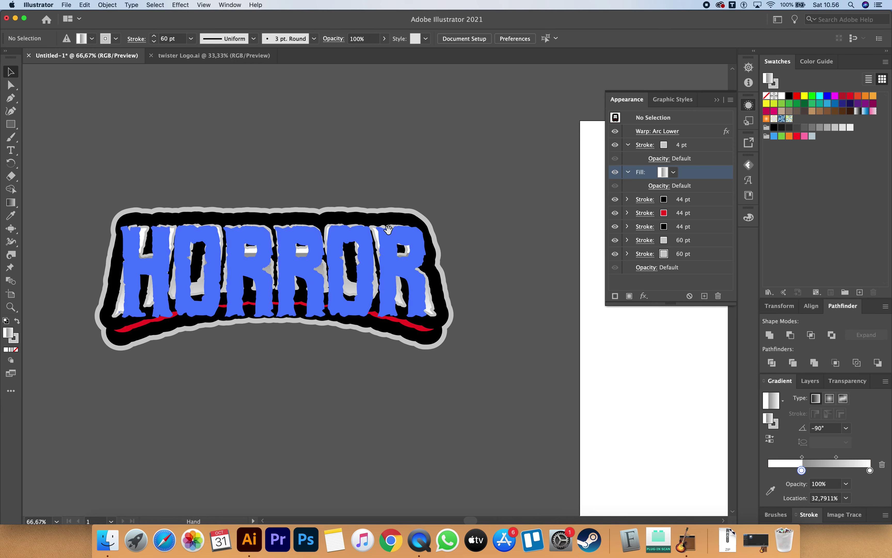
pyautogui.moveTo(389, 230); pyautogui.dragTo(372, 216)
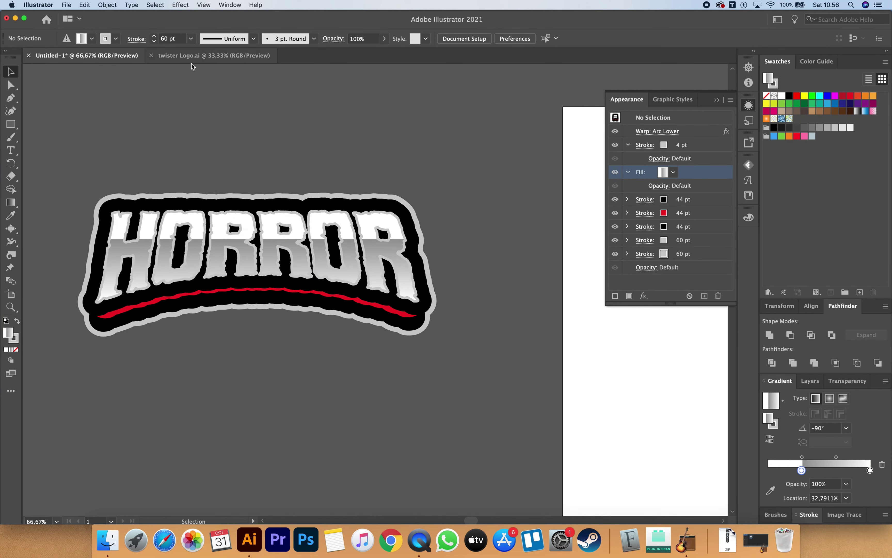
pyautogui.moveTo(259, 174); pyautogui.dragTo(250, 186)
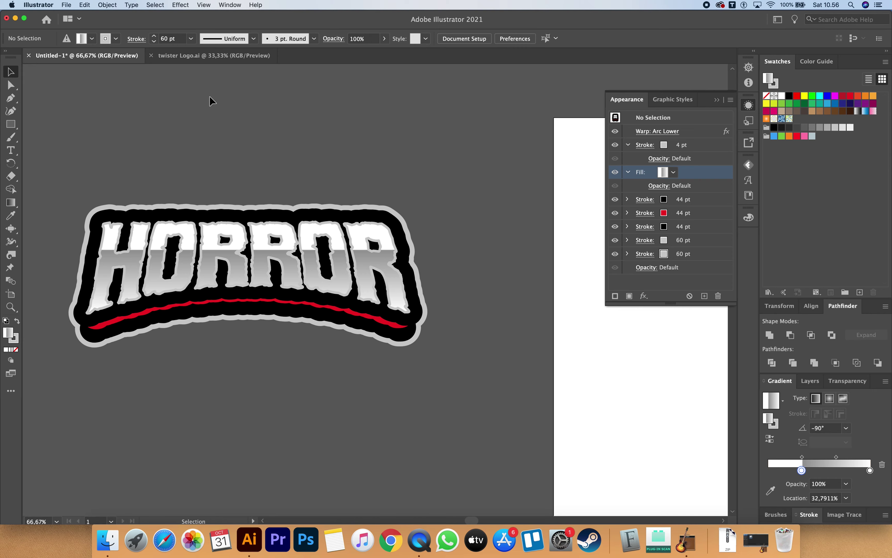
pyautogui.click(186, 59)
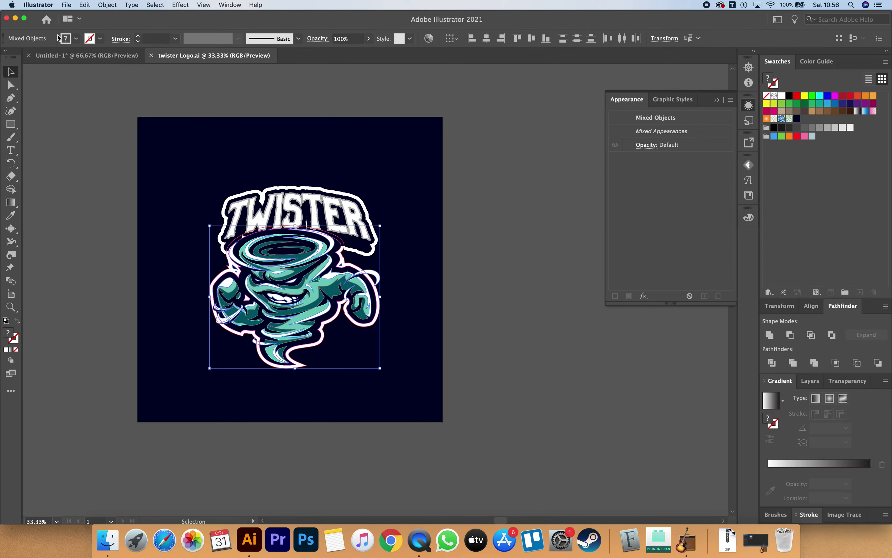
# Paste the tornado mascot into the HORROR document below the title and reselect HORROR
pyautogui.click(57, 55)
pyautogui.hotkey('ctrl', 'v')
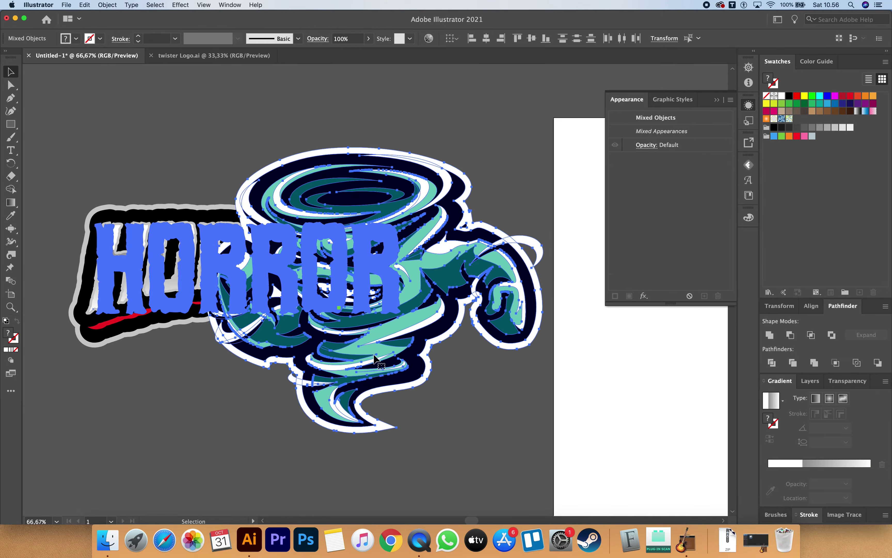
pyautogui.moveTo(374, 357); pyautogui.dragTo(191, 313)
pyautogui.click(488, 235)
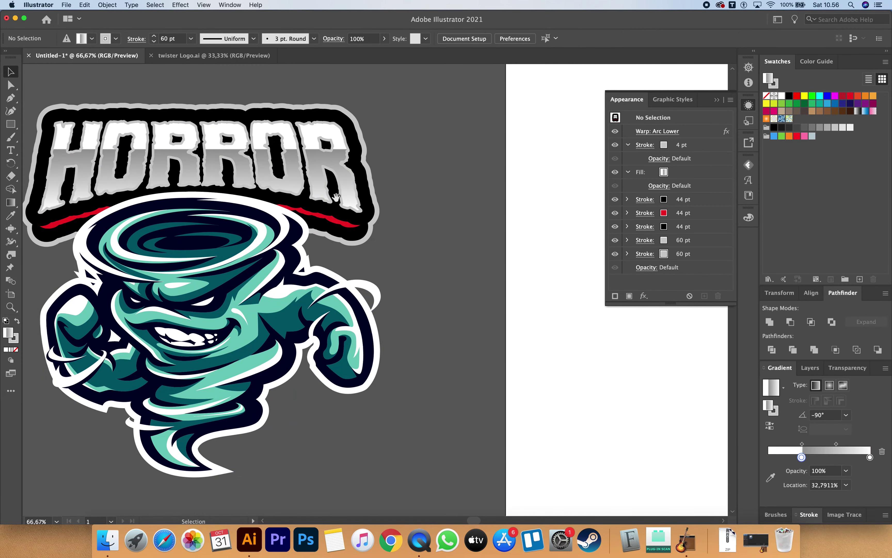
pyautogui.click(336, 197)
pyautogui.scroll(2, 336, 198)
pyautogui.scroll(1, 271, 310)
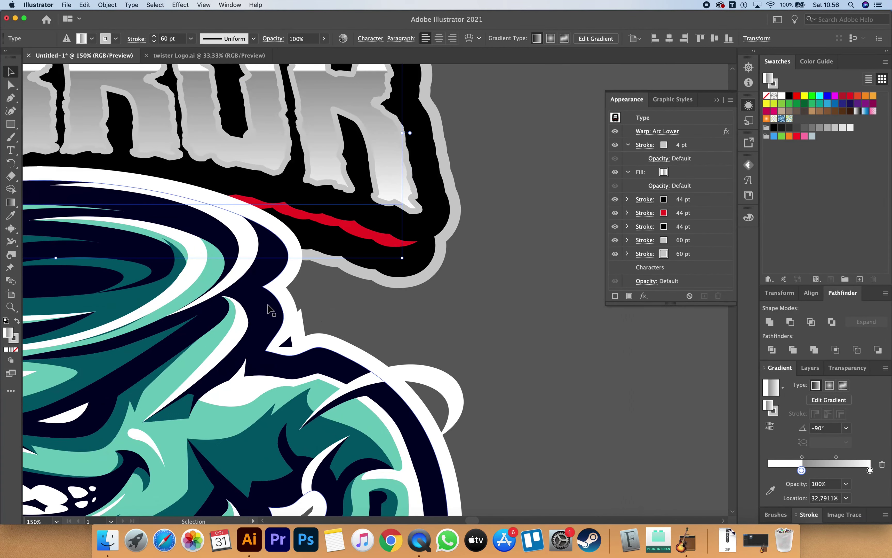
pyautogui.hscroll(-3, 320, 308)
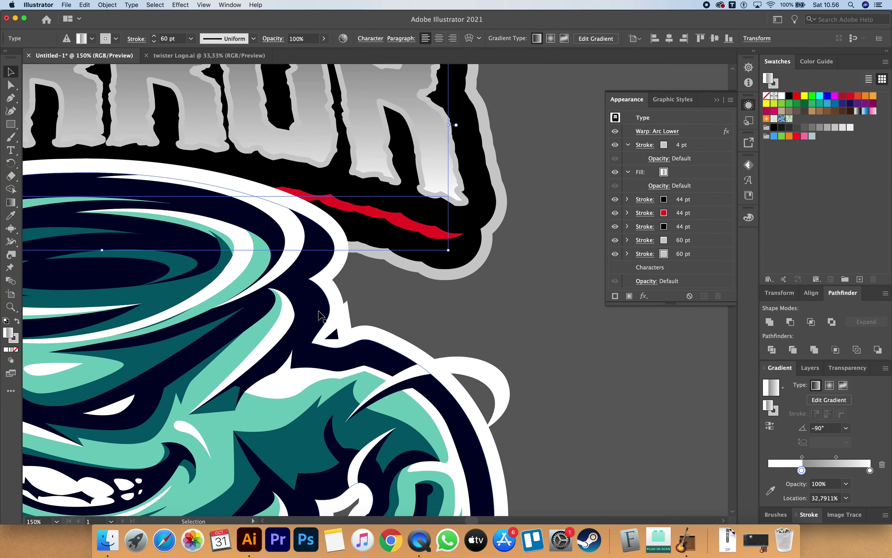
pyautogui.scroll(2, 312, 307)
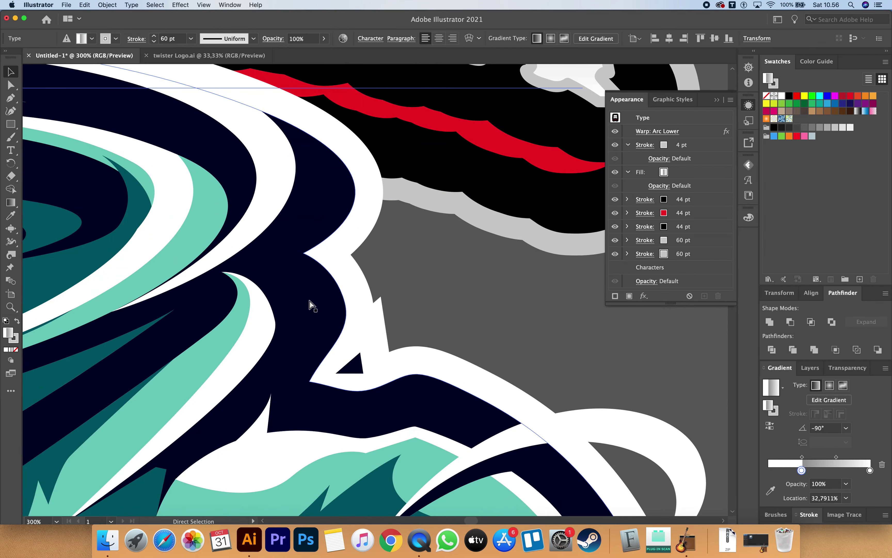
pyautogui.scroll(1, 312, 301)
pyautogui.hscroll(1, 311, 300)
# Save the mascot's navy as a new swatch and select the HORROR type
pyautogui.click(273, 329)
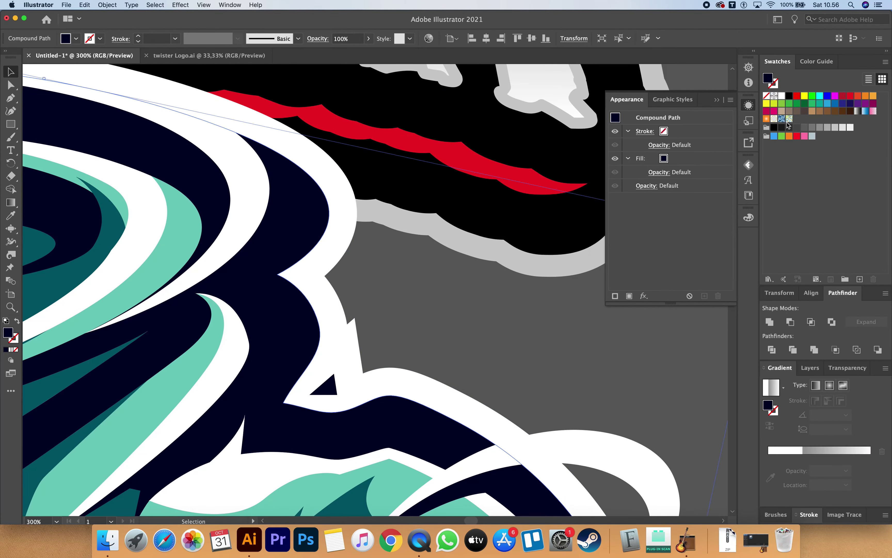
pyautogui.moveTo(767, 78); pyautogui.dragTo(797, 119)
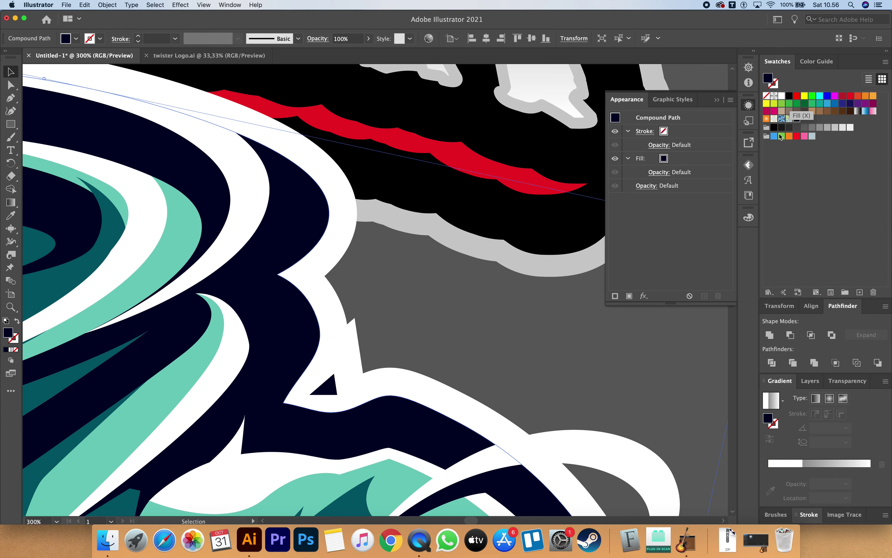
pyautogui.click(431, 202)
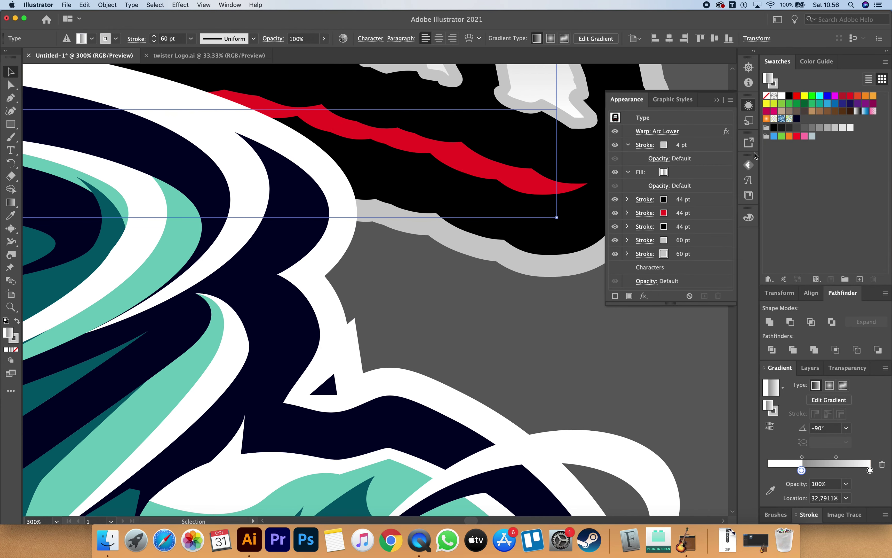
# Recolour HORROR's two black 44 pt strokes to the navy swatch, then fit the logo in view
pyautogui.click(668, 202)
pyautogui.click(663, 199)
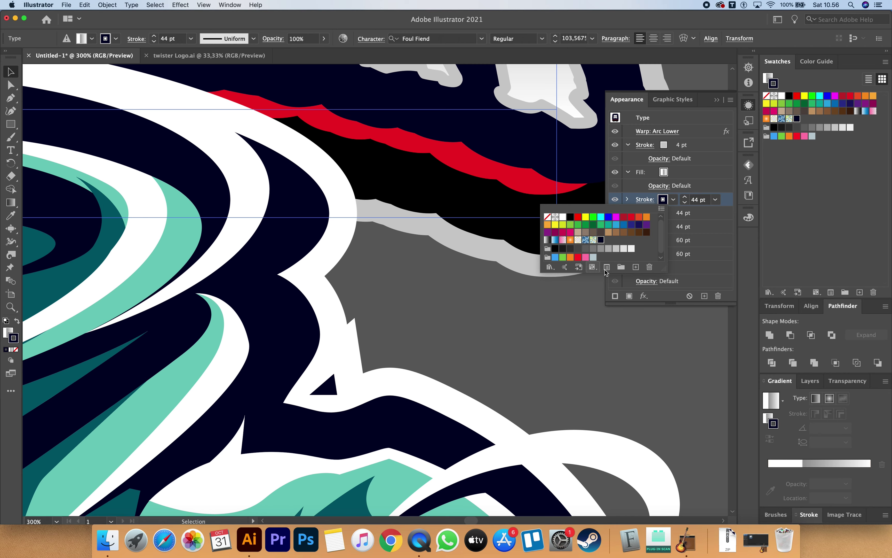
pyautogui.click(649, 227)
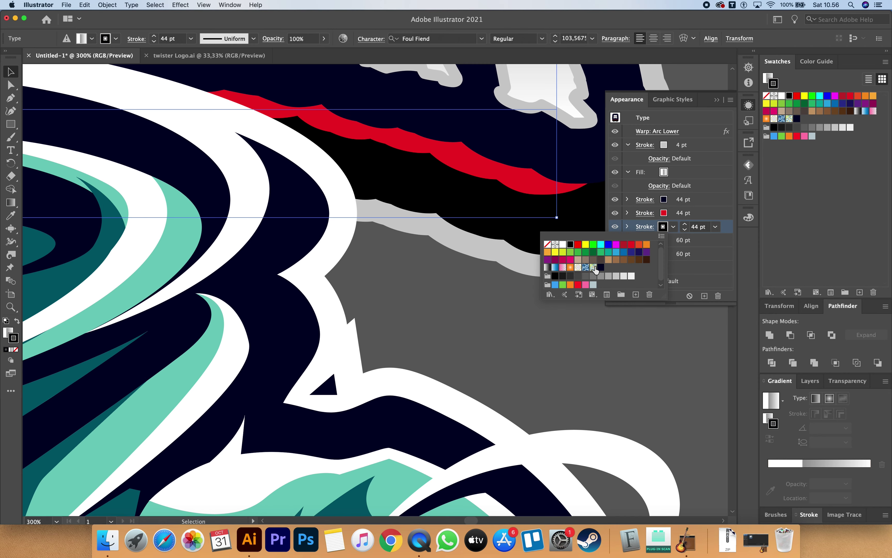
pyautogui.press('Escape')
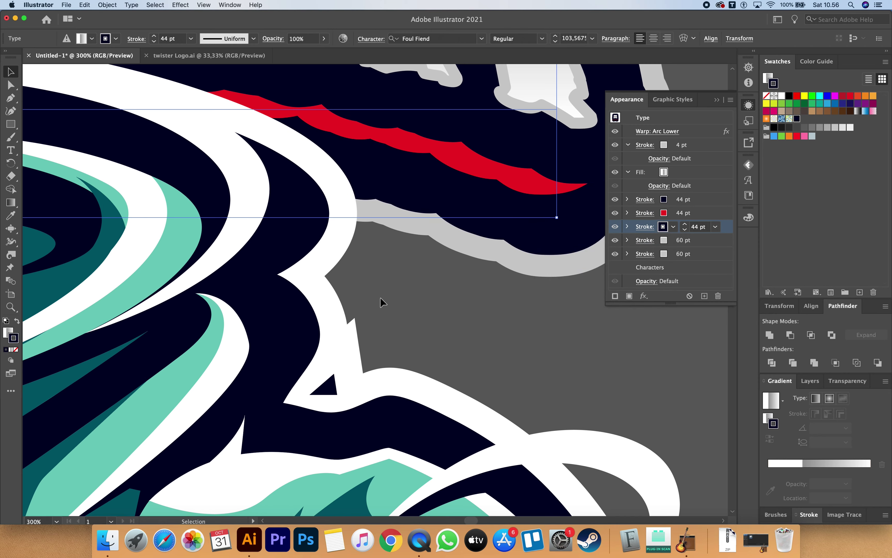
pyautogui.press('super+minus')
pyautogui.hscroll(-3, 450, 285)
pyautogui.press('super+0')
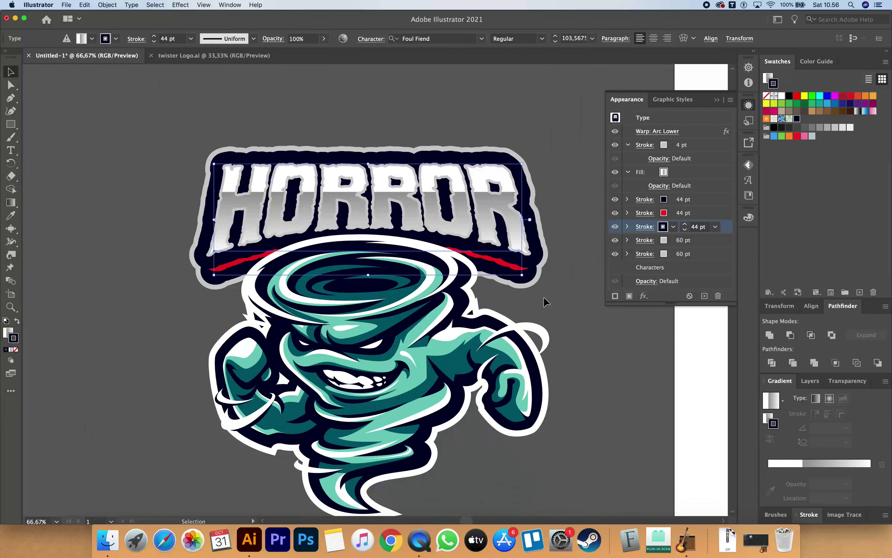
# Save the mascot's teal as a new swatch
pyautogui.click(516, 284)
pyautogui.press('super+plus')
pyautogui.press('super+plus')
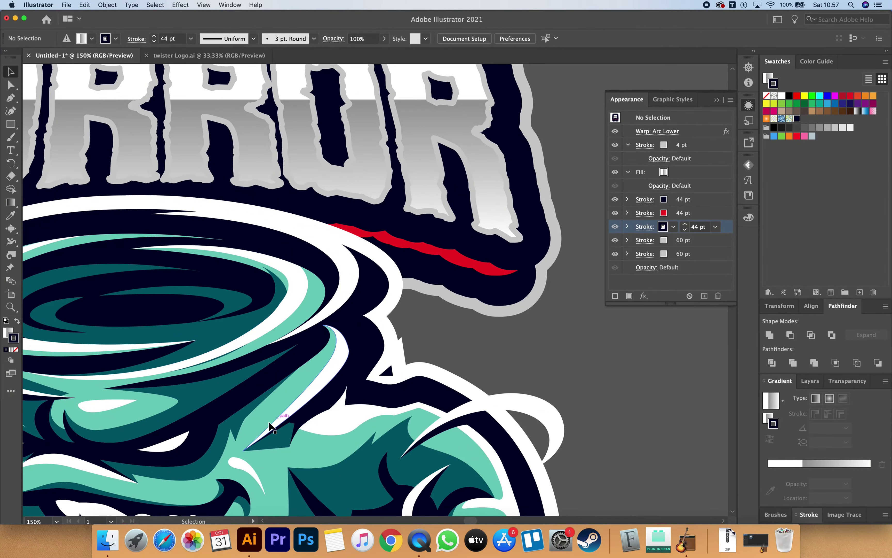
pyautogui.click(308, 397)
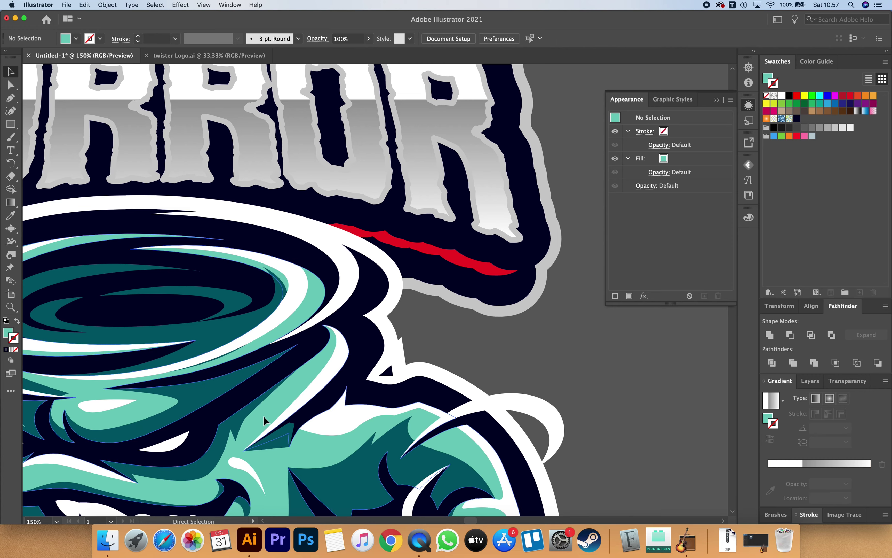
pyautogui.moveTo(772, 80); pyautogui.dragTo(786, 184)
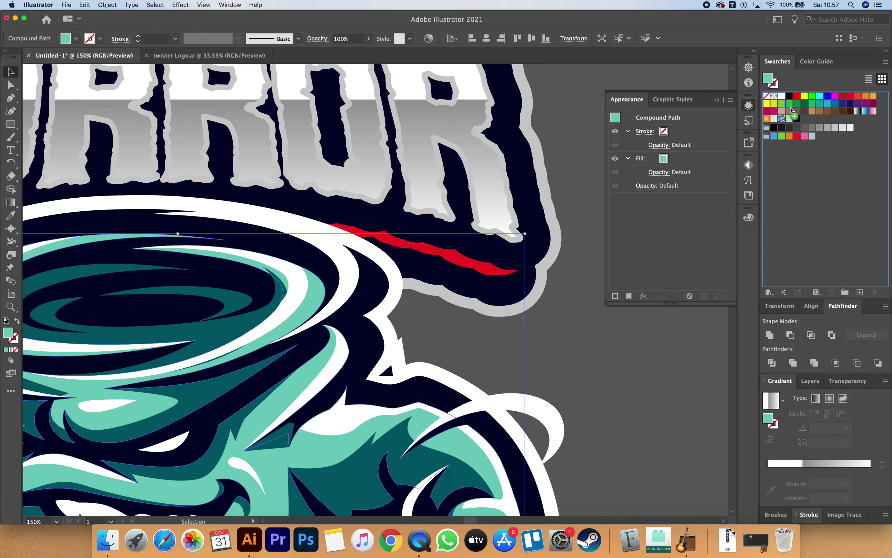
pyautogui.click(585, 329)
# Change HORROR's red 44 pt stroke to the teal swatch
pyautogui.scroll(3, 585, 328)
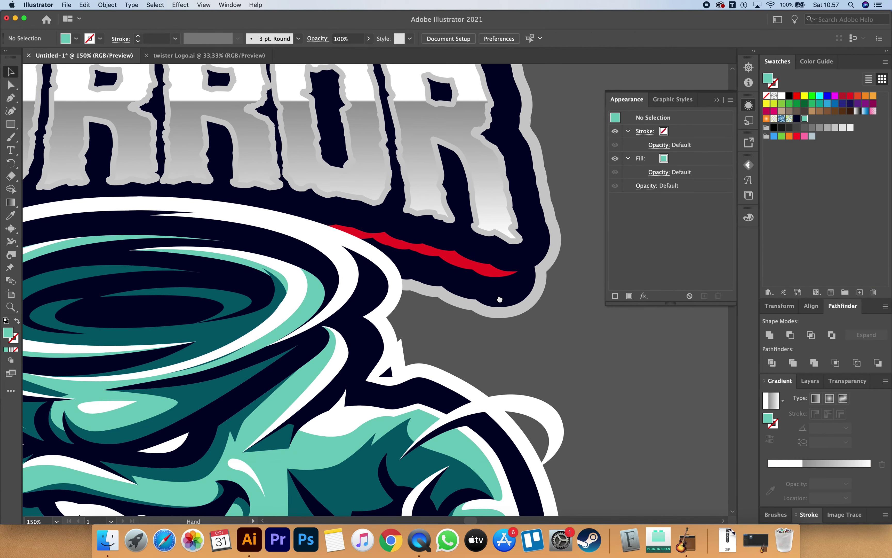
pyautogui.click(498, 295)
pyautogui.moveTo(666, 216); pyautogui.dragTo(475, 309)
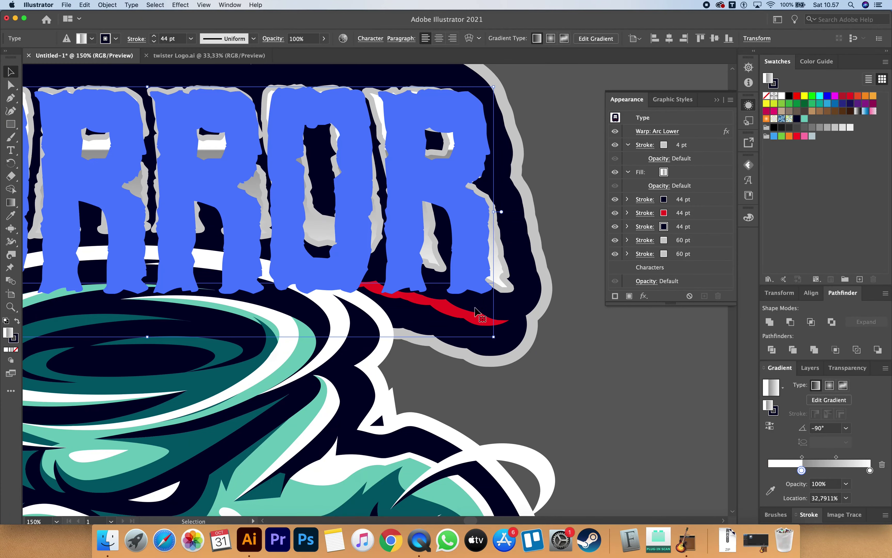
pyautogui.click(664, 213)
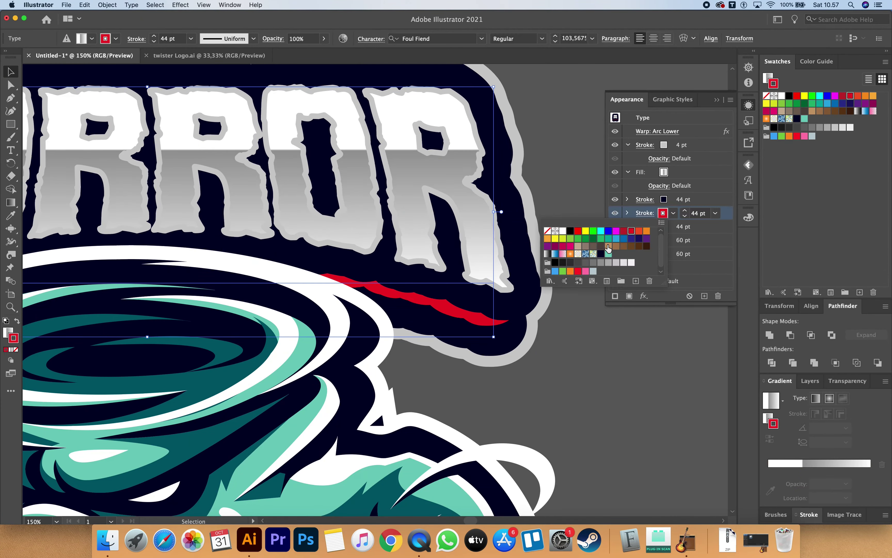
pyautogui.click(609, 254)
# Set both of HORROR's 60 pt outer strokes to white
pyautogui.press('Escape')
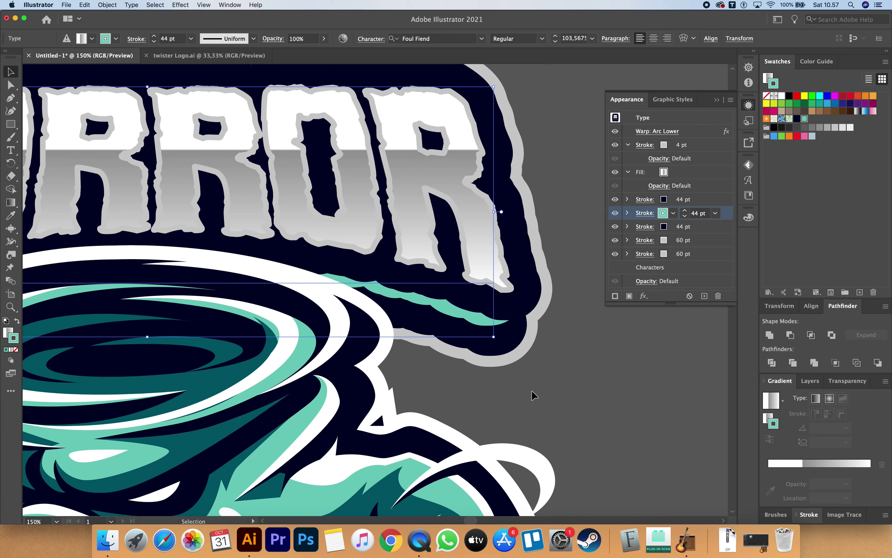
pyautogui.press('super+minus')
pyautogui.press('super+minus')
pyautogui.scroll(1, 371, 178)
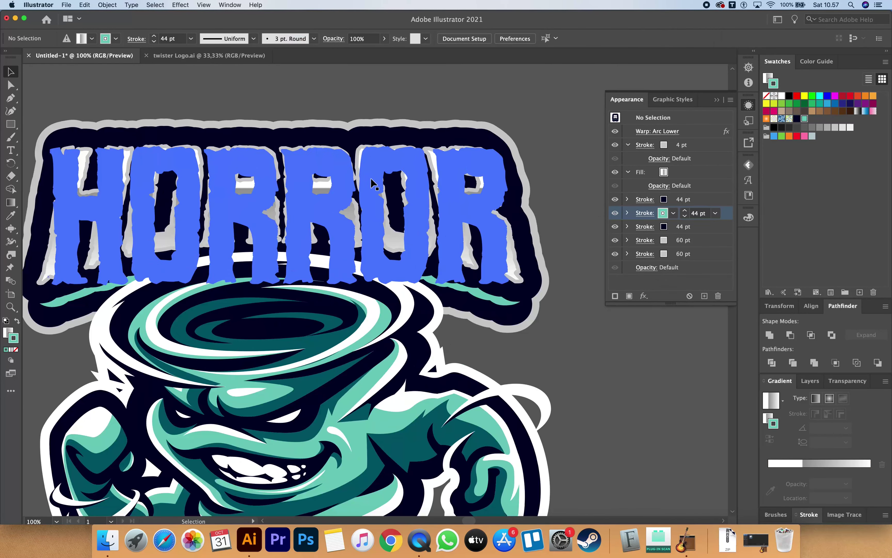
pyautogui.click(664, 254)
pyautogui.click(562, 272)
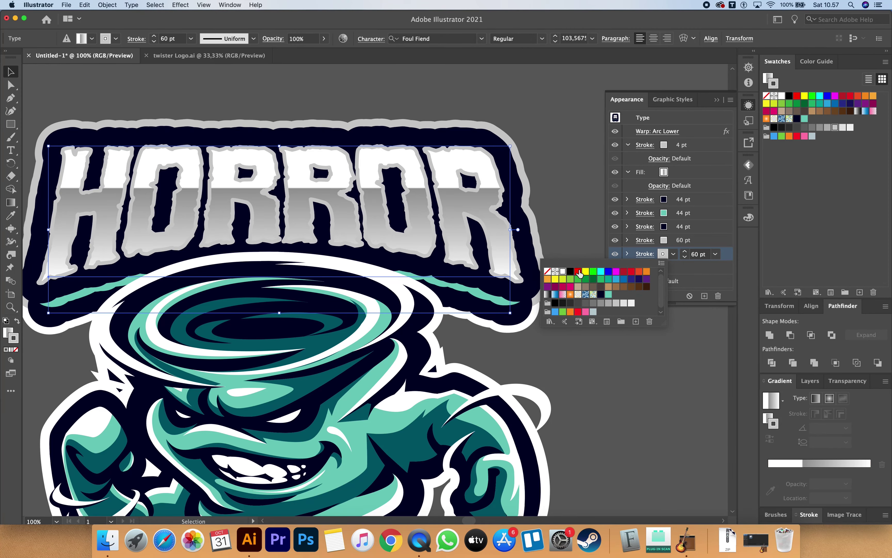
pyautogui.click(669, 242)
pyautogui.click(669, 243)
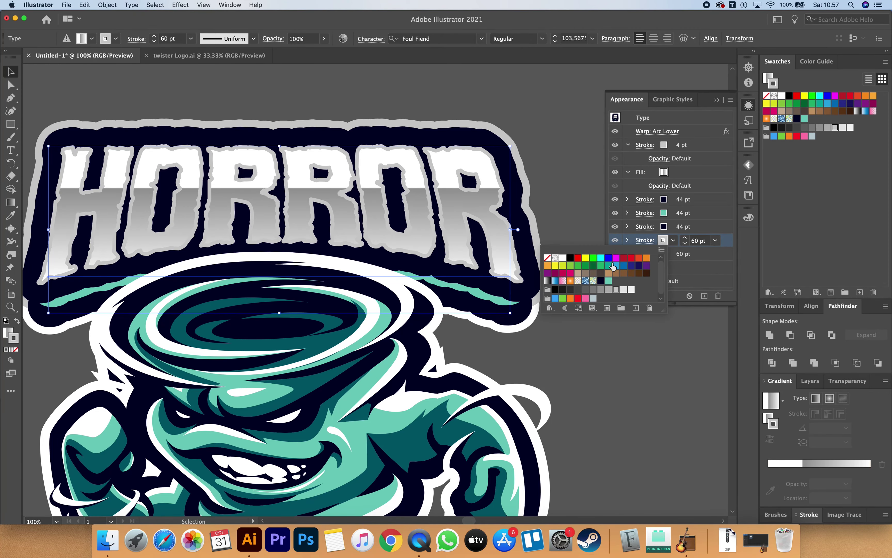
pyautogui.click(562, 261)
pyautogui.press('super+minus')
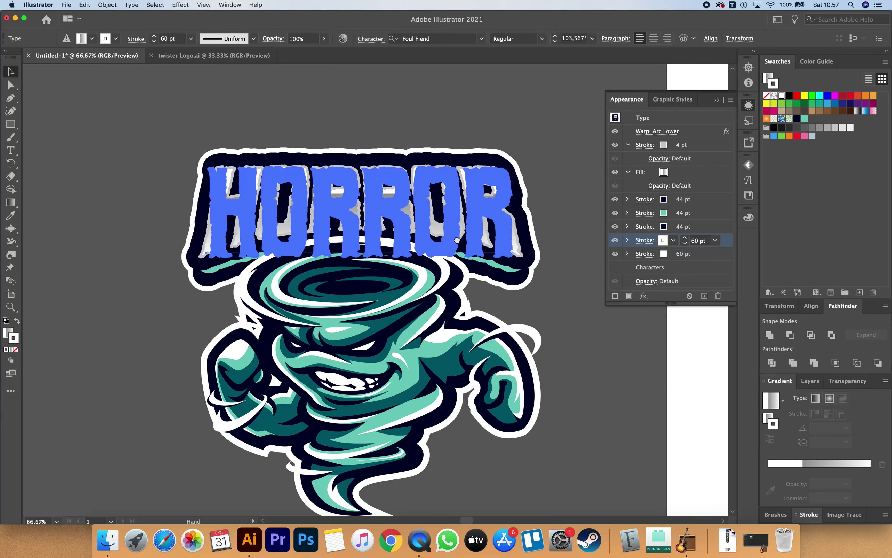
pyautogui.click(454, 255)
# Inspect the mascot's white outline path, toggling its bounding box and anchor display
pyautogui.press('super+plus')
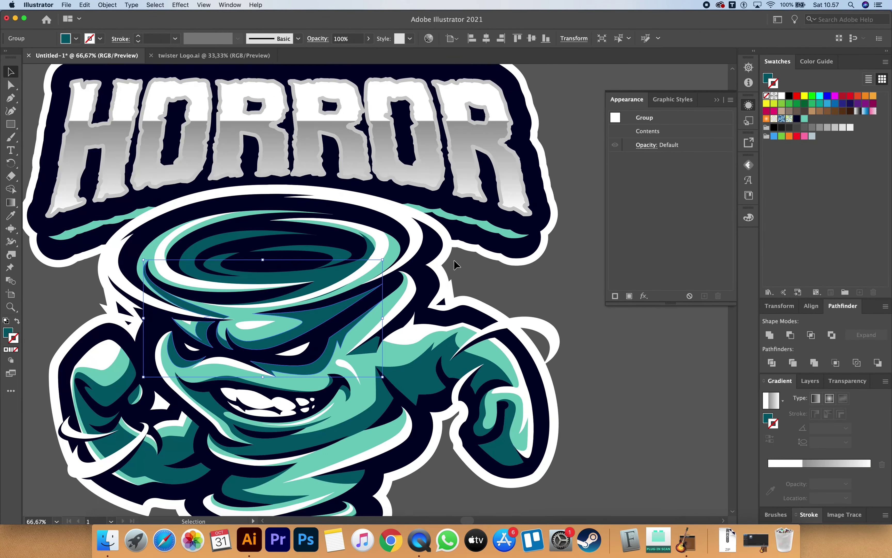
pyautogui.press('shift+super+g')
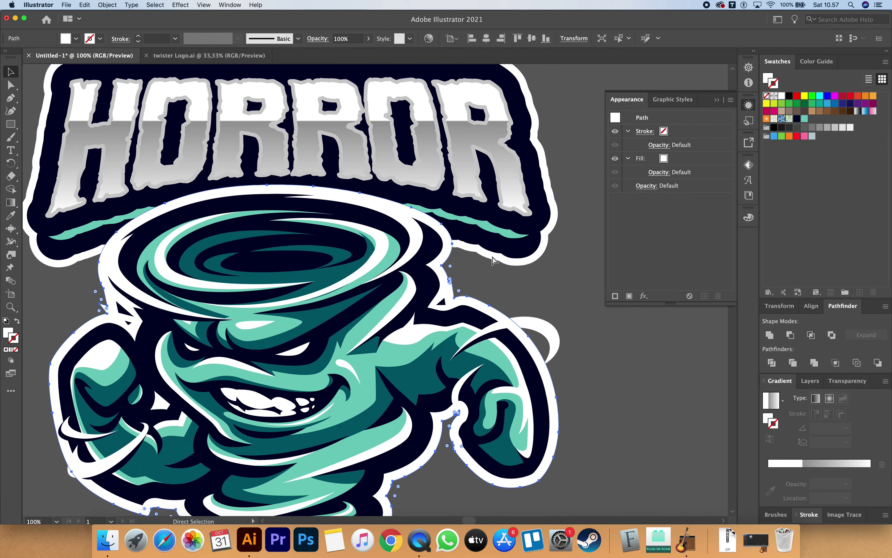
pyautogui.press('shift+super+b')
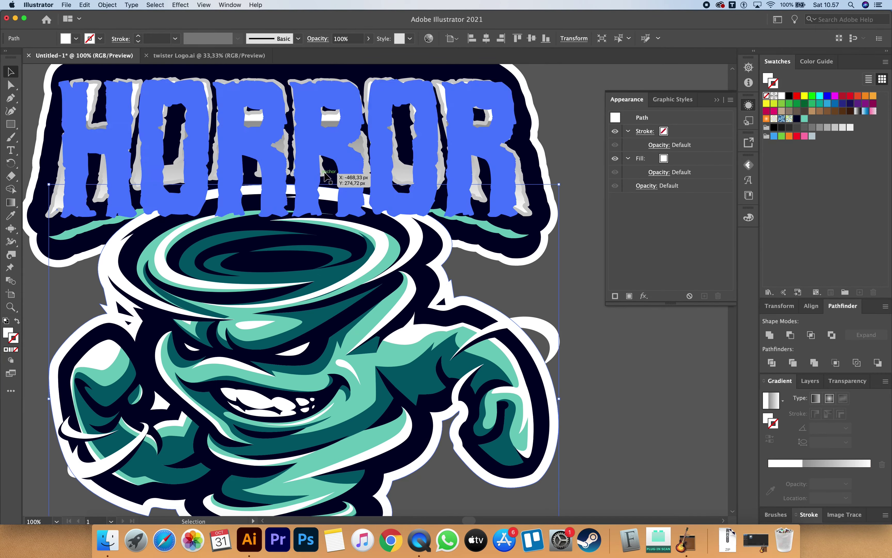
pyautogui.moveTo(316, 298); pyautogui.dragTo(329, 328)
pyautogui.press('super+minus')
pyautogui.click(363, 188)
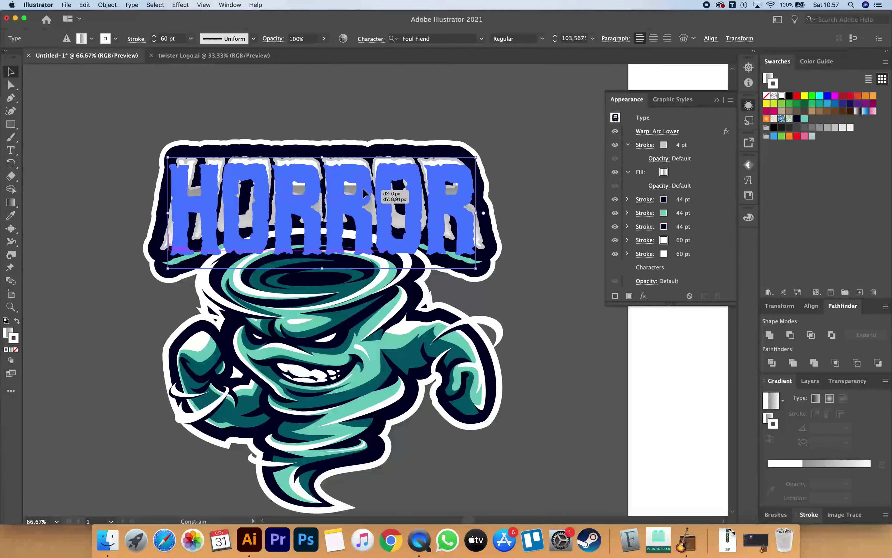
pyautogui.click(371, 139)
pyautogui.press('super+plus')
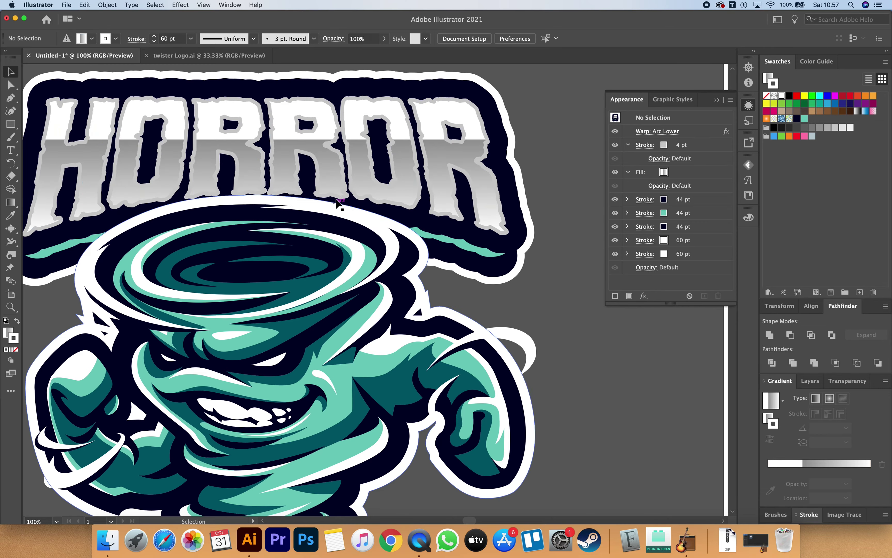
pyautogui.click(422, 275)
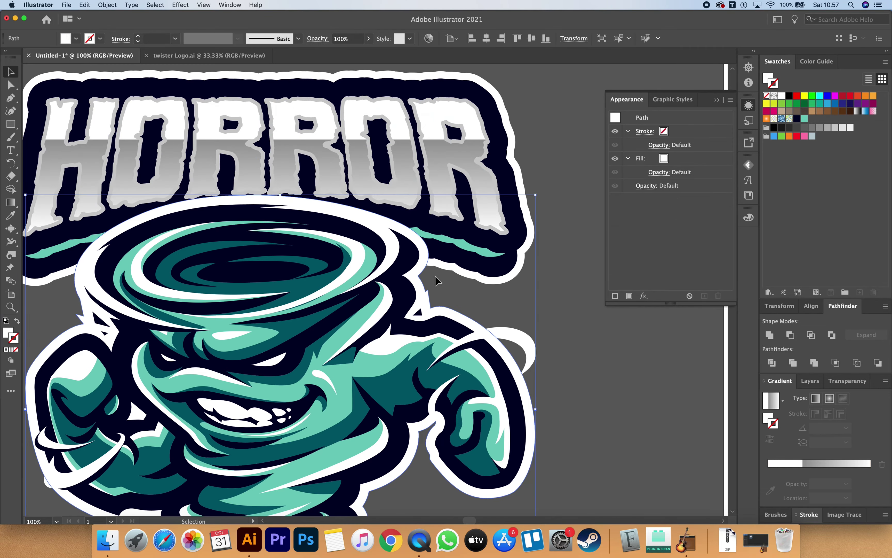
# Reframe the logo and reselect the HORROR title type object
pyautogui.scroll(-5, 422, 275)
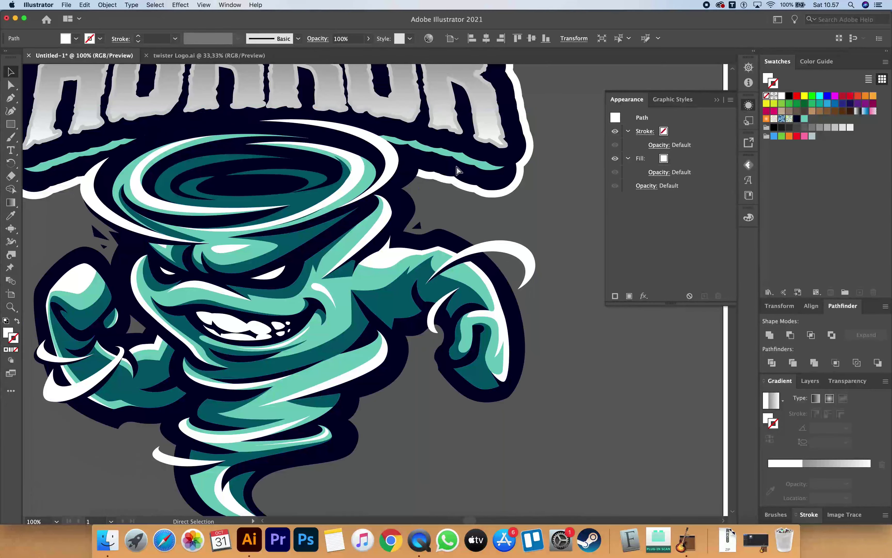
pyautogui.scroll(6, 524, 262)
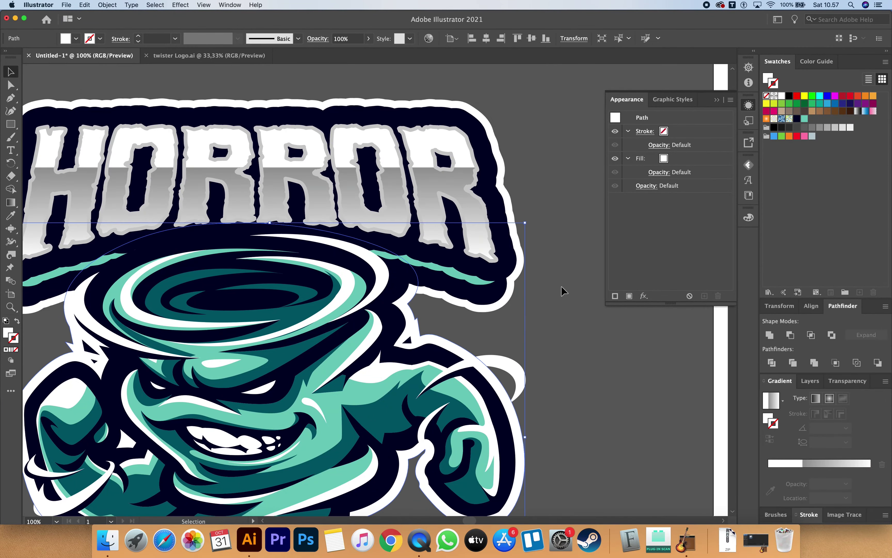
pyautogui.scroll(-1, 553, 293)
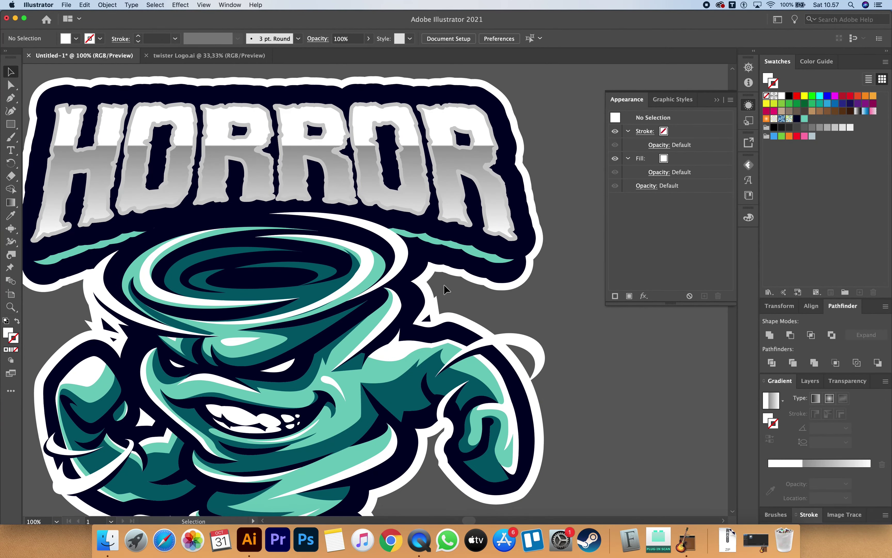
pyautogui.scroll(-1, 445, 290)
pyautogui.scroll(-1, 507, 285)
pyautogui.scroll(-1, 499, 300)
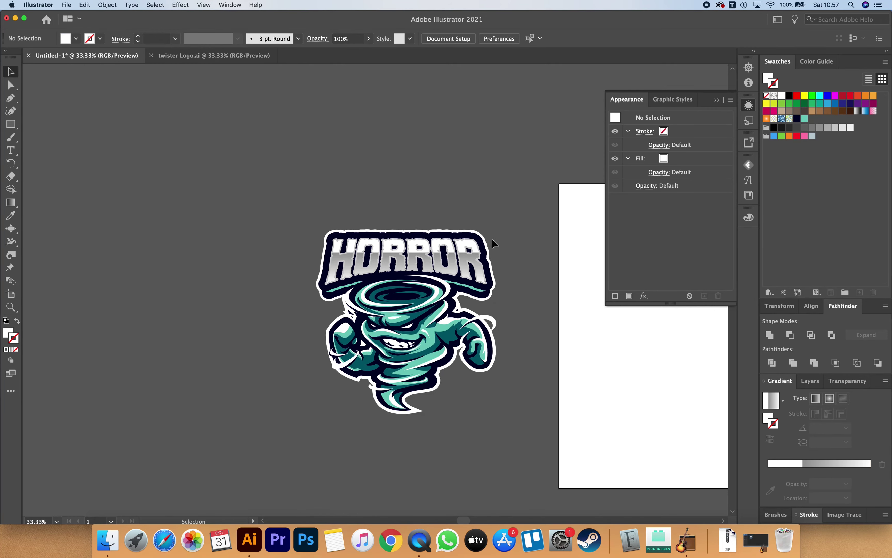
pyautogui.click(423, 250)
pyautogui.scroll(2, 421, 251)
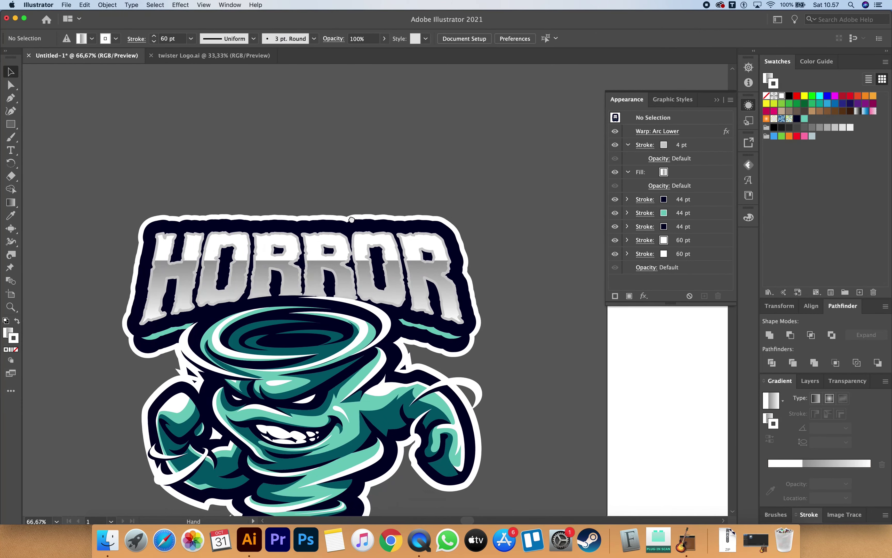
pyautogui.moveTo(352, 219); pyautogui.dragTo(344, 220)
pyautogui.click(327, 270)
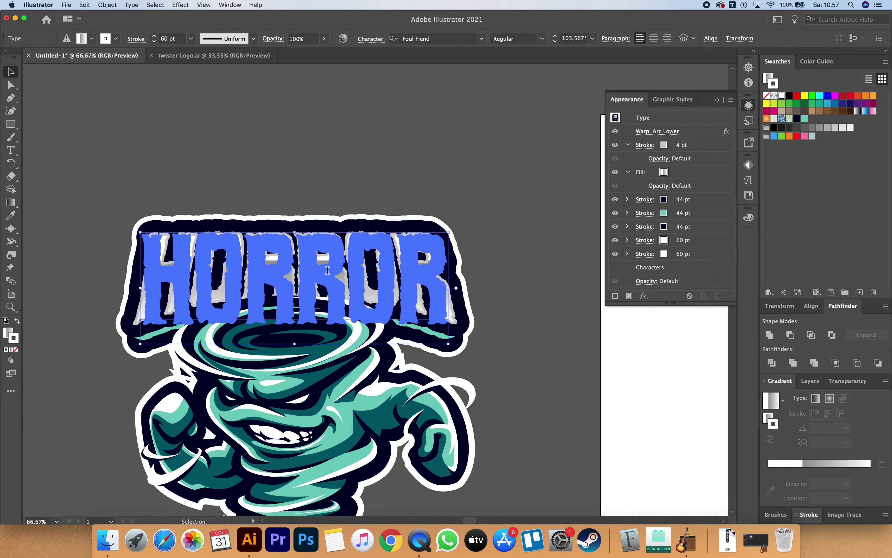
# Retype the warped title text from HORROR to TWISTER
pyautogui.doubleClick(327, 270)
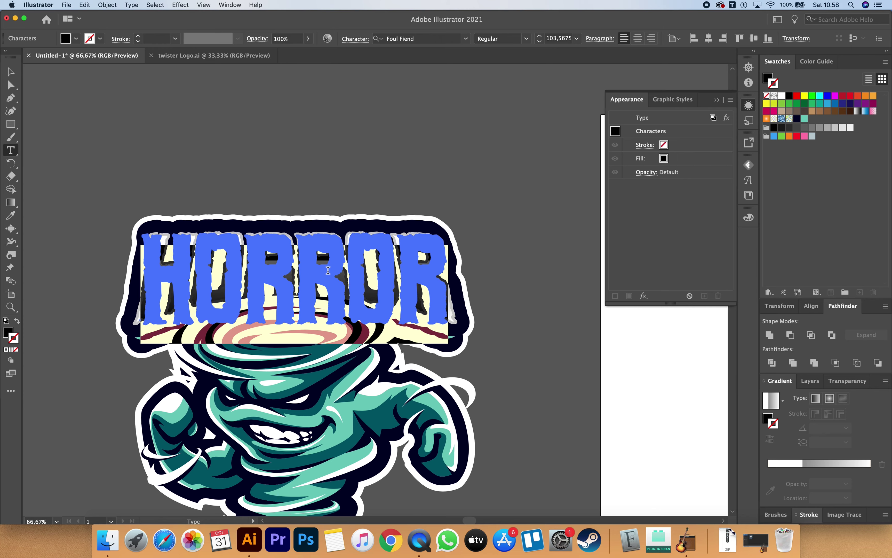
pyautogui.write('TWIS')
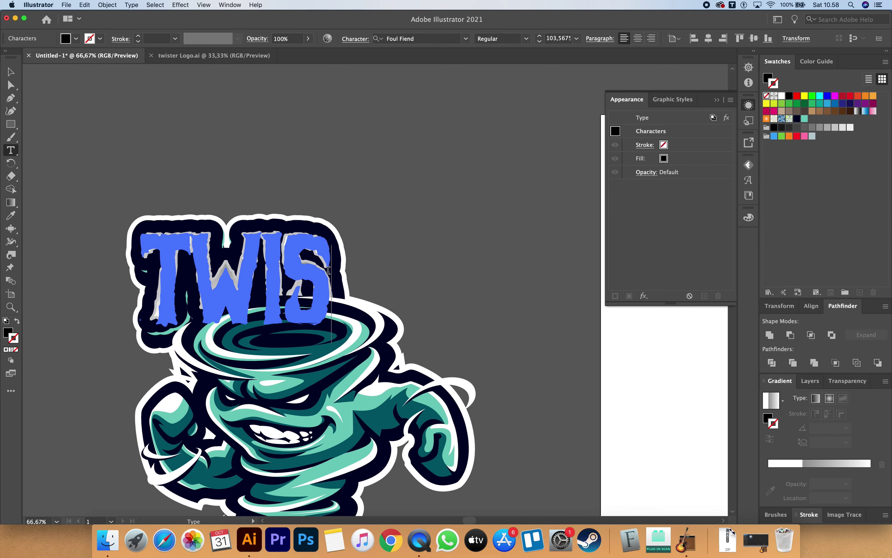
pyautogui.write('TER')
pyautogui.press('Escape')
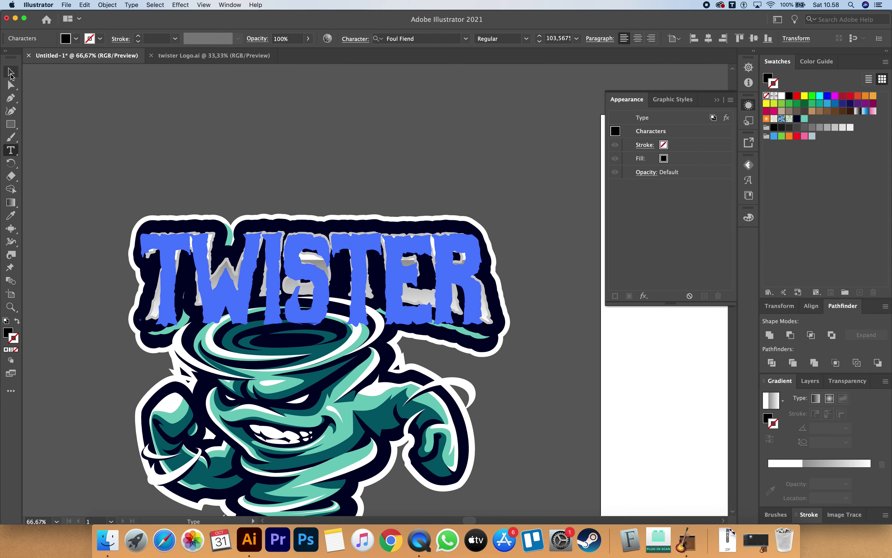
pyautogui.scroll(-5, 411, 233)
pyautogui.hscroll(-3, 410, 234)
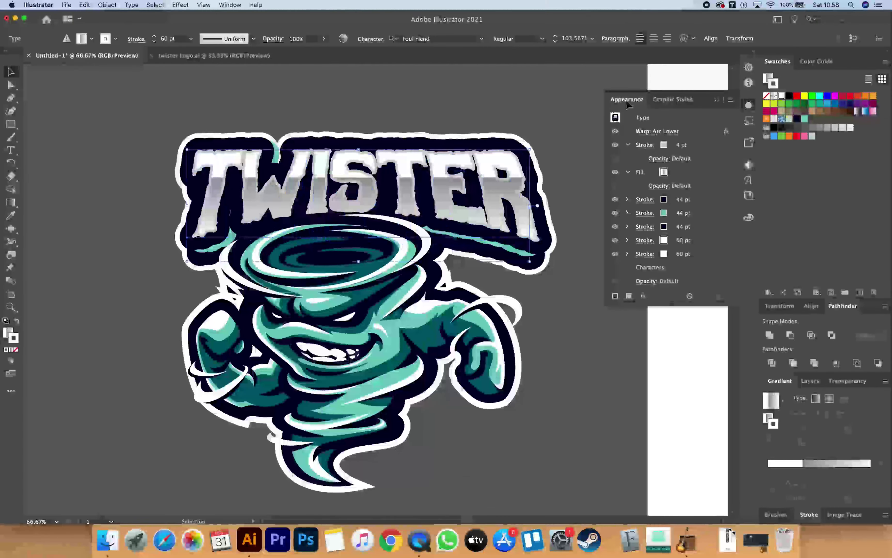
# Centre-align TWISTER and horizontally centre it over the tornado mascot
pyautogui.click(654, 38)
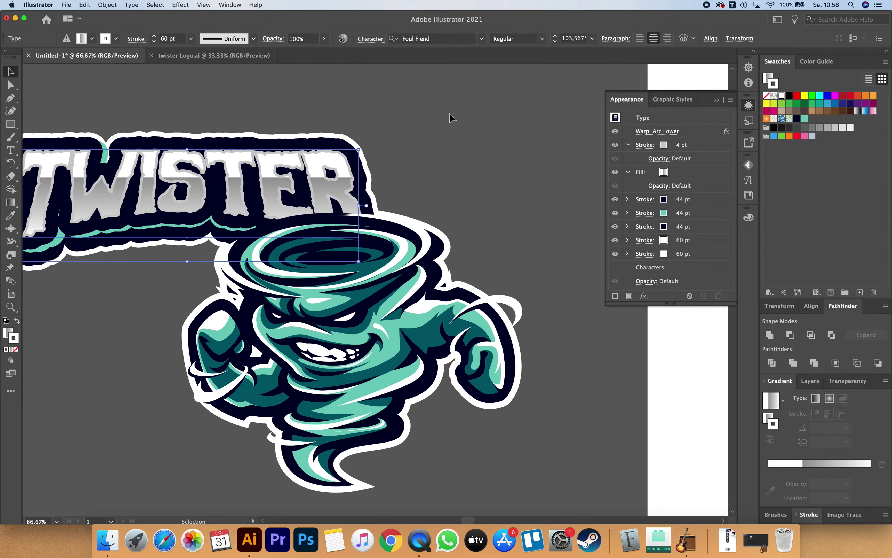
pyautogui.moveTo(290, 203); pyautogui.dragTo(437, 203)
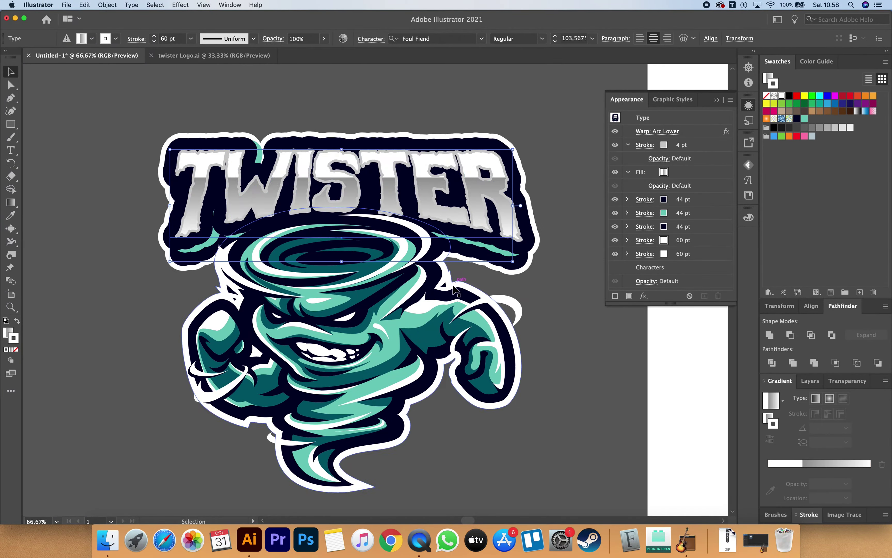
pyautogui.scroll(1, 457, 290)
pyautogui.keyDown('shift'); pyautogui.click(457, 289); pyautogui.keyUp('shift')
pyautogui.click(384, 38)
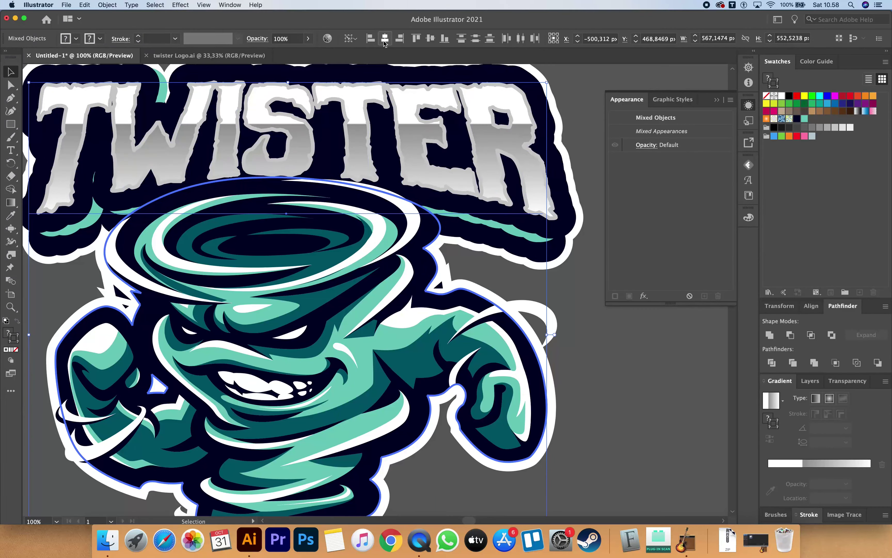
pyautogui.click(581, 373)
# Pan and scroll around to review the TWISTER title over the tornado
pyautogui.scroll(-1, 517, 324)
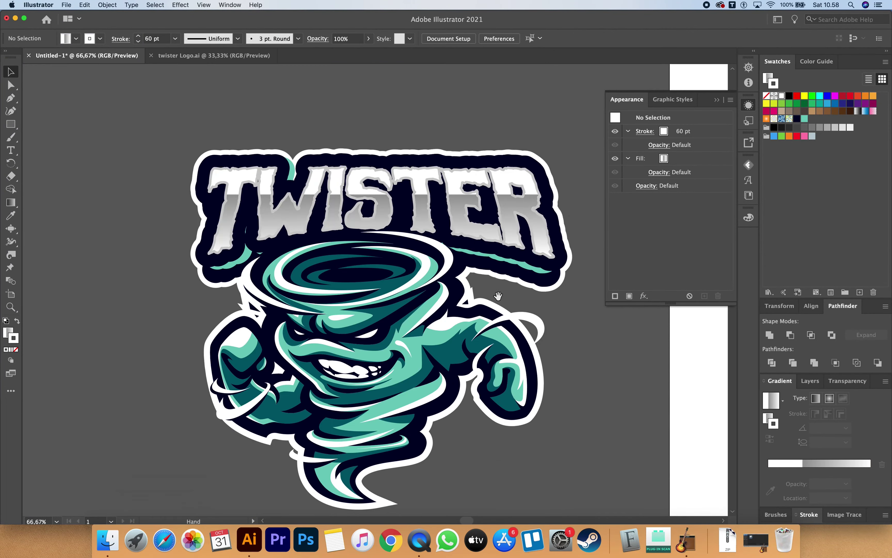
pyautogui.moveTo(498, 296); pyautogui.dragTo(441, 316)
pyautogui.click(449, 243)
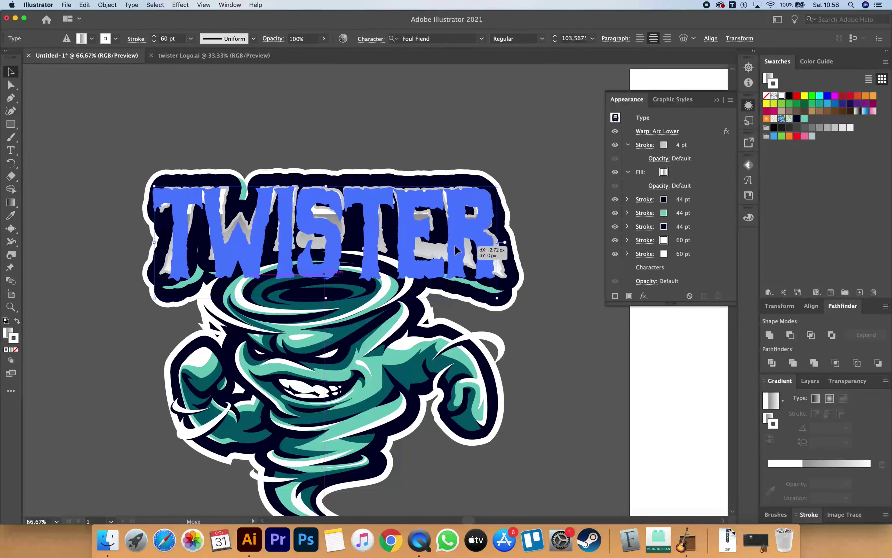
pyautogui.click(536, 229)
pyautogui.scroll(-1, 408, 146)
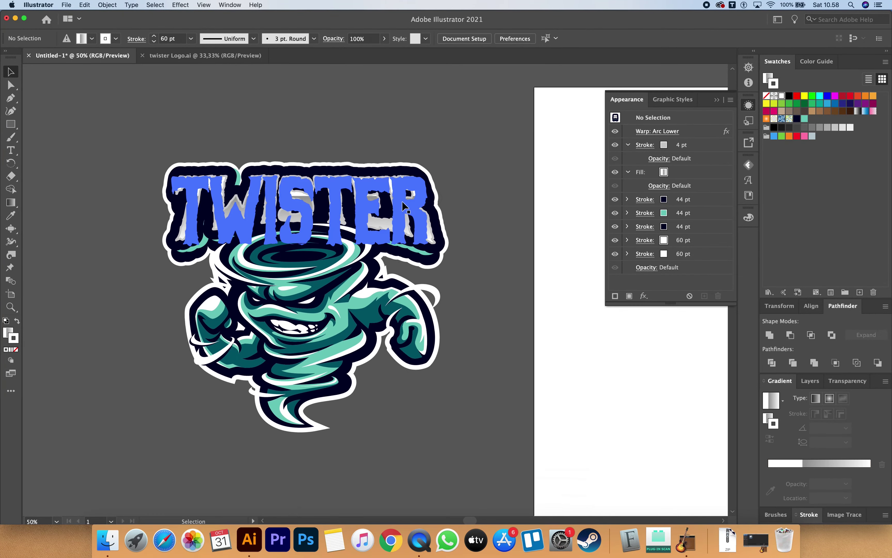
pyautogui.scroll(1, 238, 165)
pyautogui.scroll(1, 237, 165)
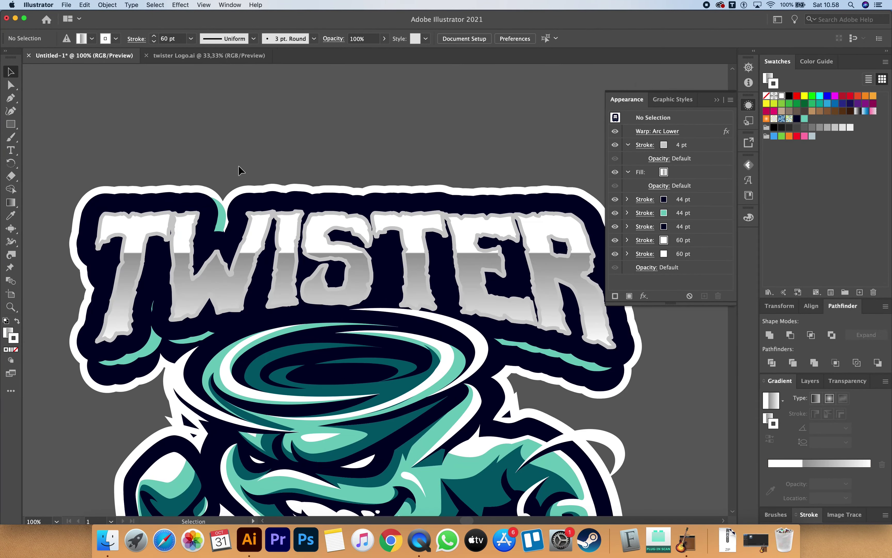
pyautogui.scroll(1, 206, 211)
pyautogui.scroll(1, 205, 230)
pyautogui.scroll(-1, 205, 218)
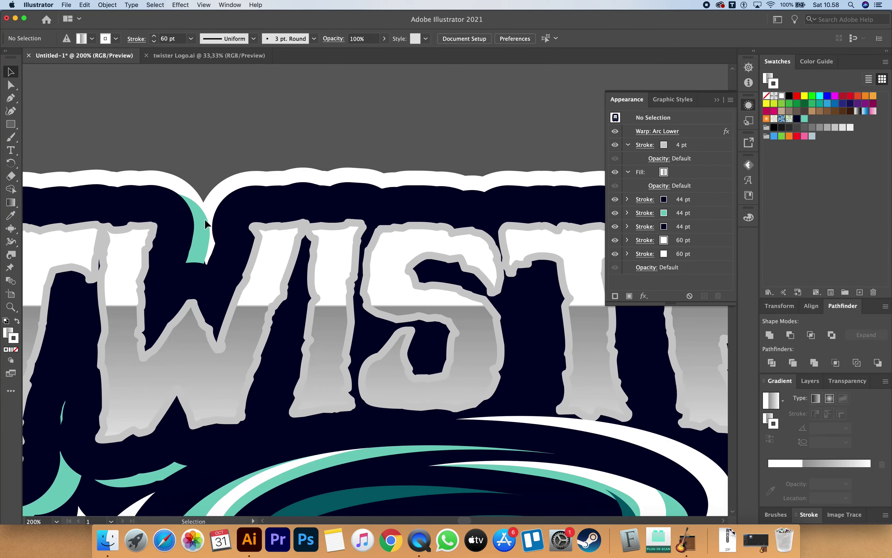
pyautogui.scroll(-1, 215, 234)
pyautogui.scroll(-1, 258, 184)
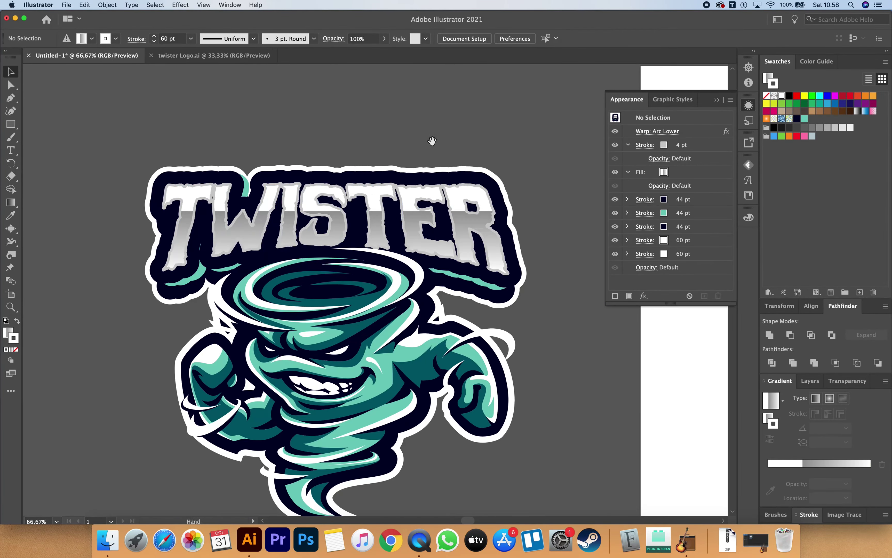
pyautogui.scroll(-1, 329, 230)
pyautogui.scroll(1, 329, 230)
pyautogui.hscroll(-3, 360, 246)
# Briefly enter and exit text editing on TWISTER, then clear the selection
pyautogui.doubleClick(360, 245)
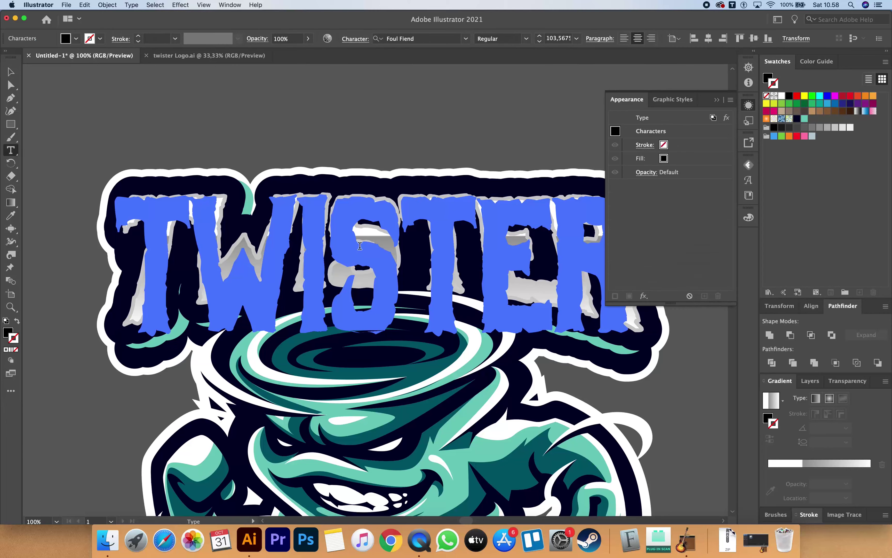
pyautogui.scroll(-1, 378, 248)
pyautogui.click(10, 72)
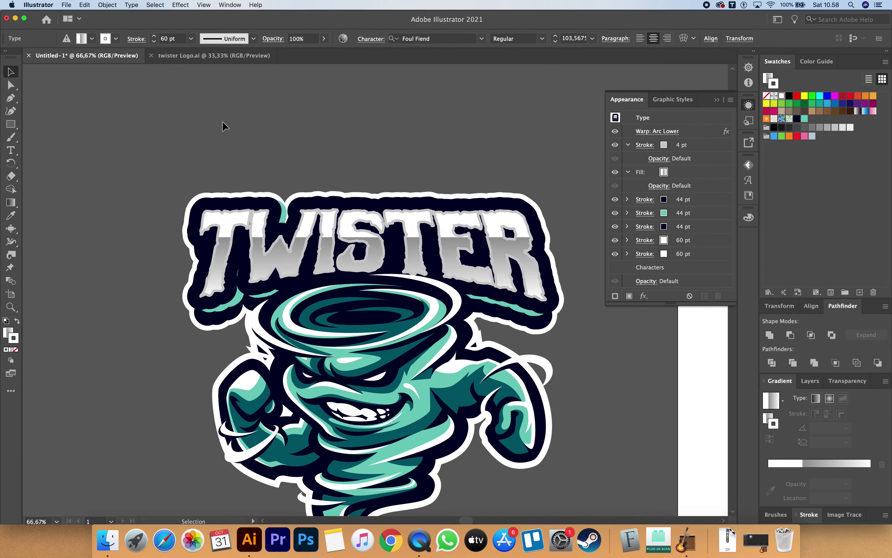
pyautogui.click(223, 125)
pyautogui.scroll(-5, 332, 221)
pyautogui.hscroll(3, 332, 221)
pyautogui.scroll(2, 493, 302)
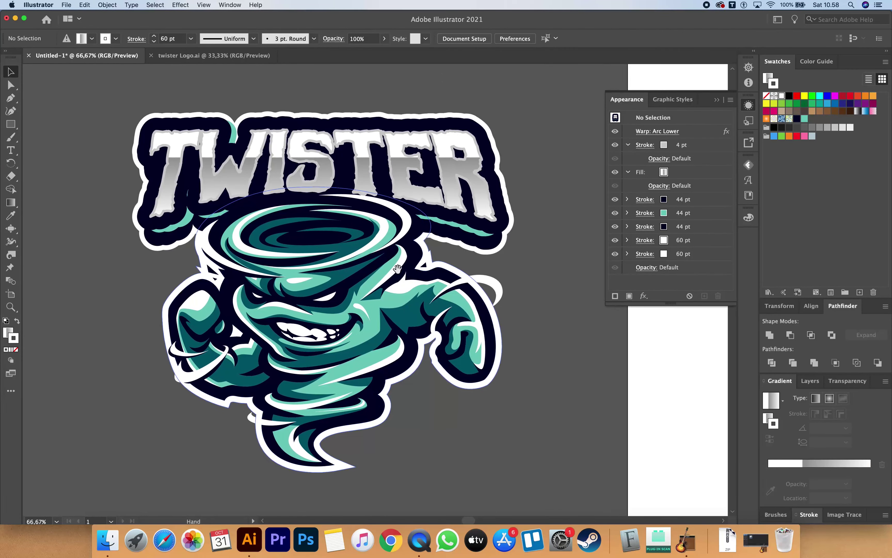
pyautogui.scroll(-1, 397, 130)
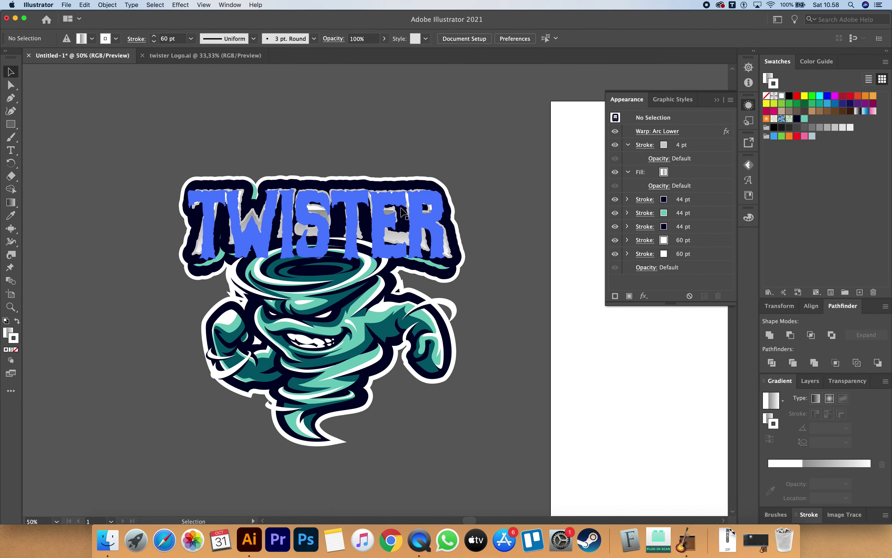
pyautogui.scroll(1, 376, 211)
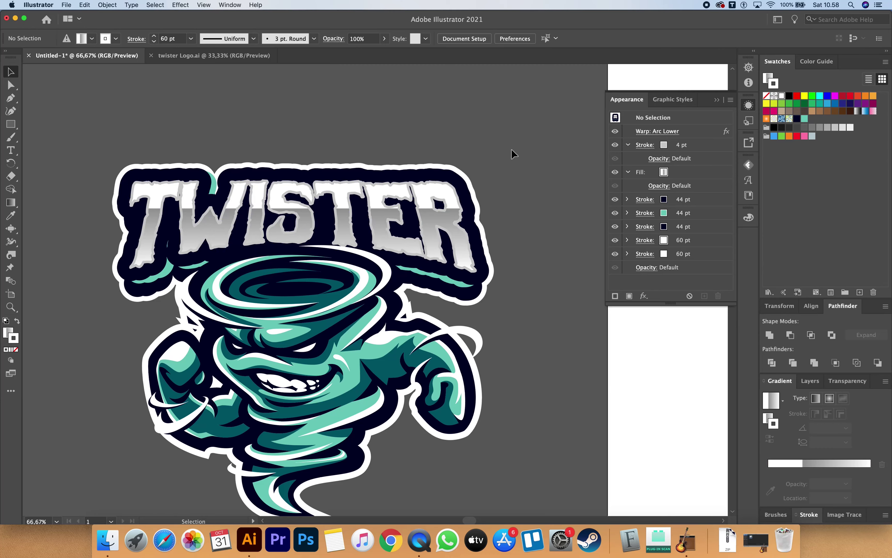
# Give the teal stroke a Transform effect: 98% horizontal scale, 4 px vertical move
pyautogui.click(668, 218)
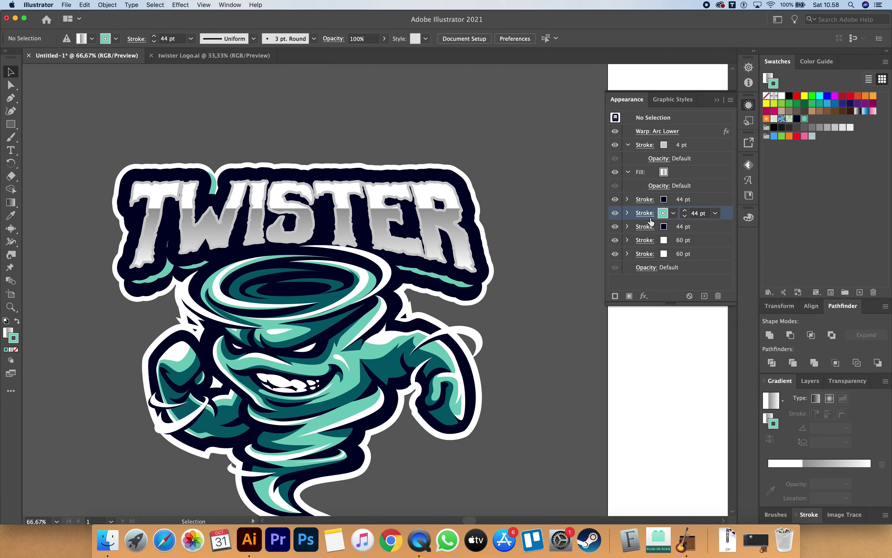
pyautogui.click(628, 213)
pyautogui.click(662, 227)
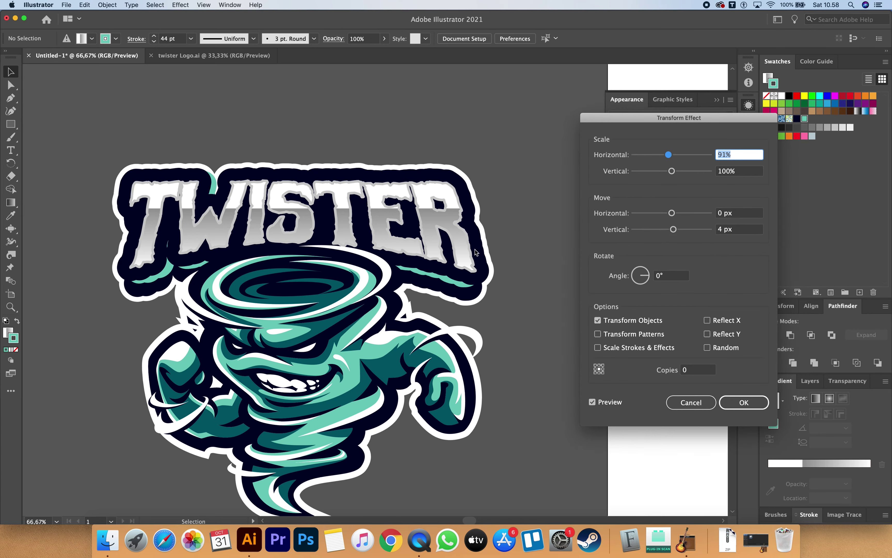
pyautogui.click(743, 402)
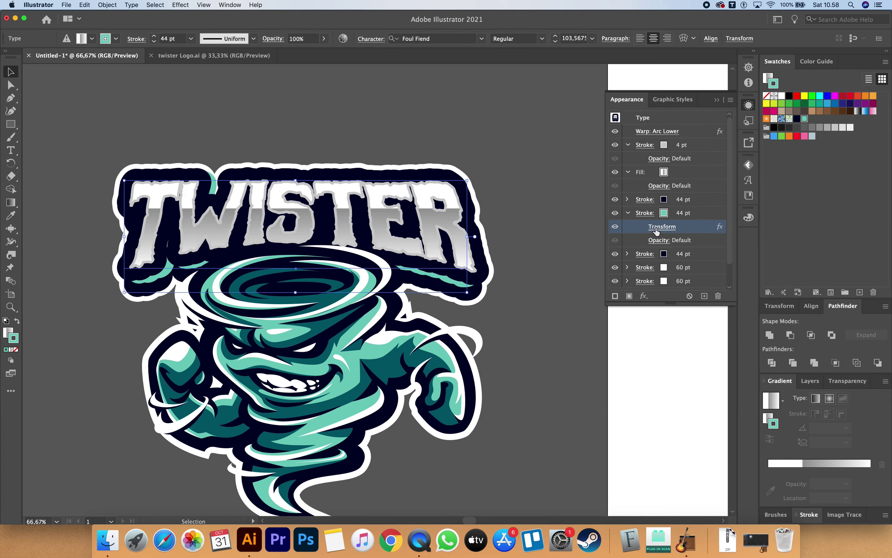
pyautogui.click(669, 226)
pyautogui.press('Up')
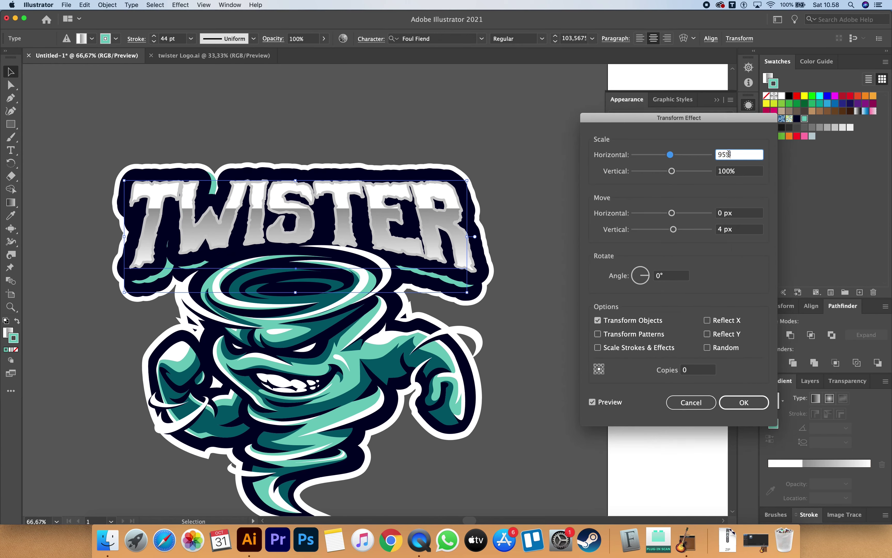
pyautogui.press('Up')
pyautogui.press('Up')
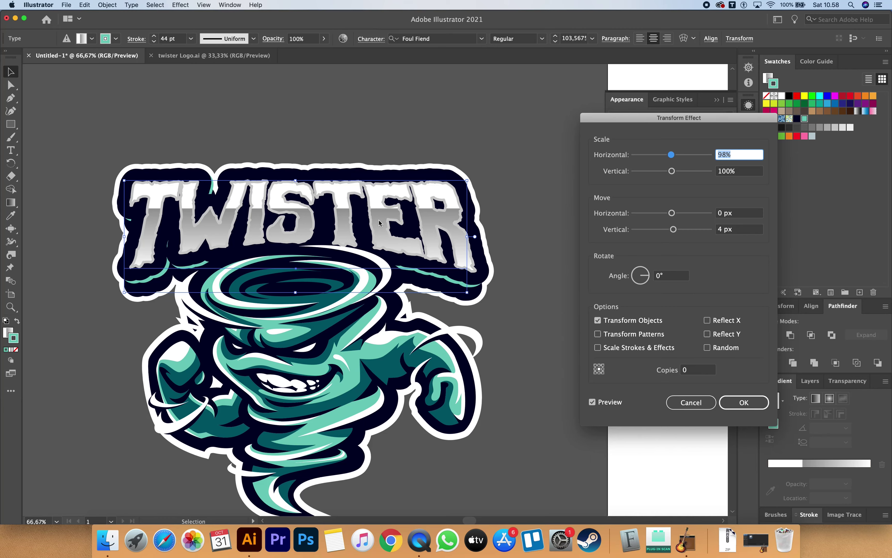
pyautogui.click(744, 402)
pyautogui.click(525, 122)
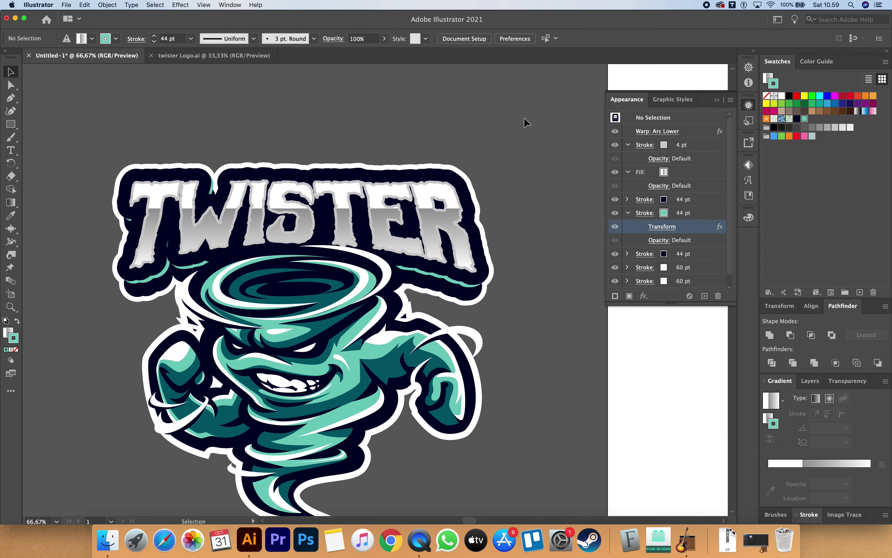
pyautogui.scroll(-2, 525, 122)
pyautogui.scroll(3, 516, 155)
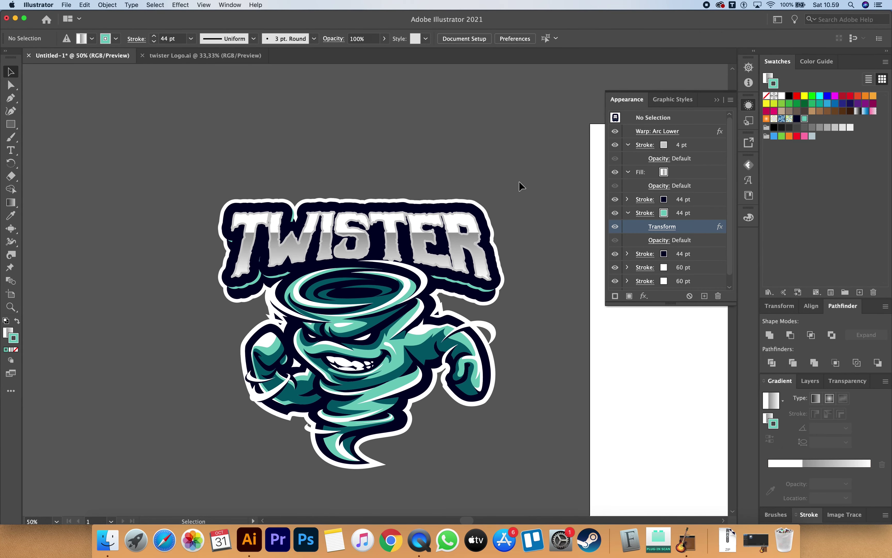
pyautogui.scroll(-1, 507, 208)
pyautogui.scroll(2, 498, 259)
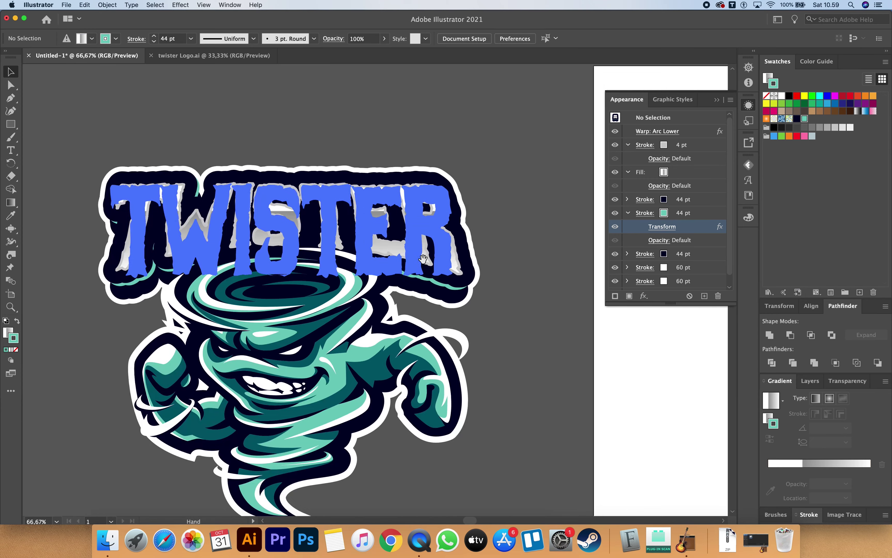
pyautogui.scroll(3, 512, 275)
pyautogui.hscroll(-2, 512, 275)
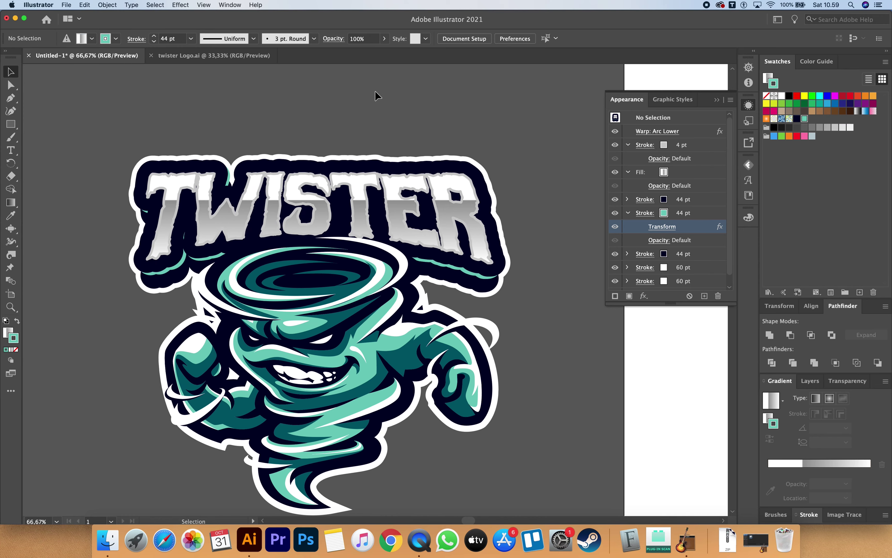
pyautogui.scroll(1, 372, 104)
pyautogui.hscroll(-1, 372, 103)
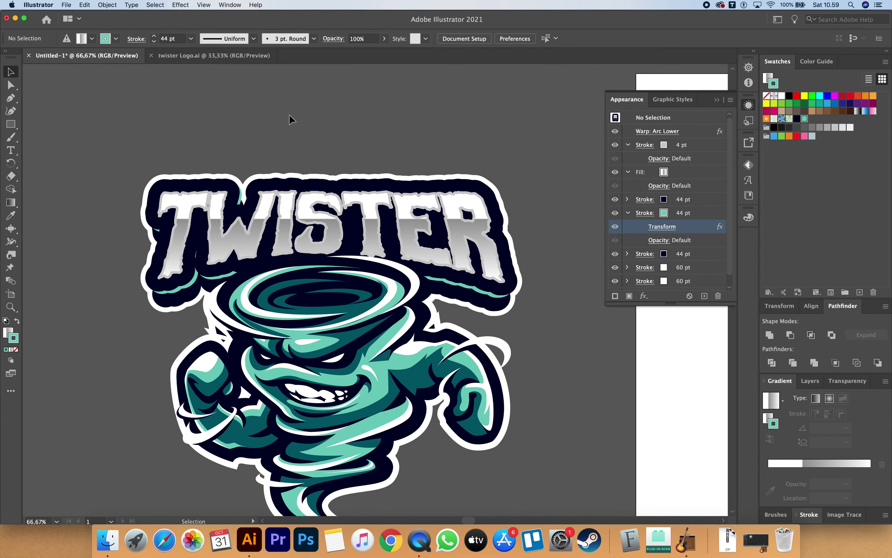